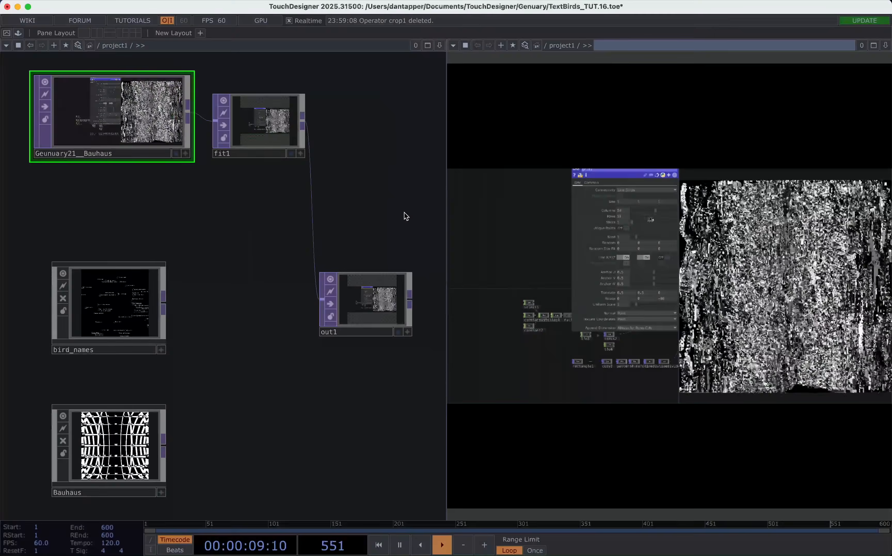
- Switch to the browser and look through the Wikipedia article on Bauhaus, including its emblem, typography and poster images
key(super+Tab)
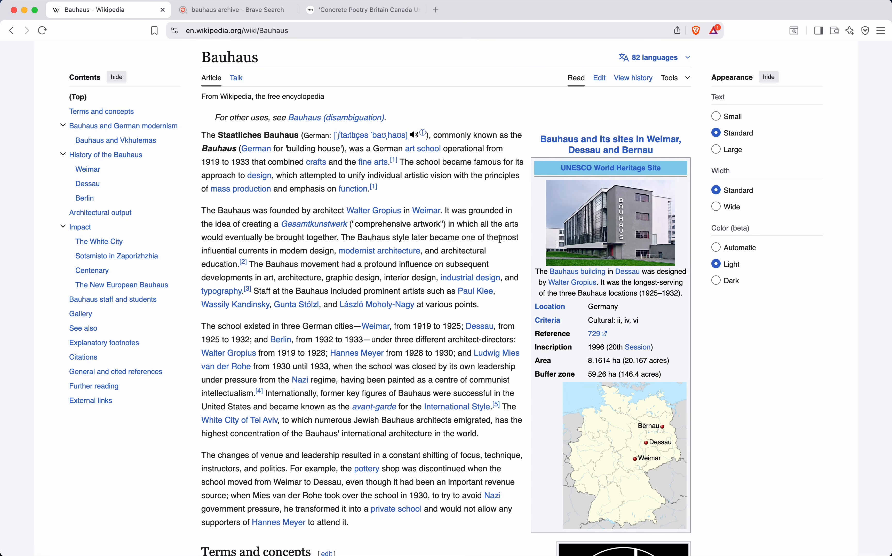
scroll(474, 310, down, 10)
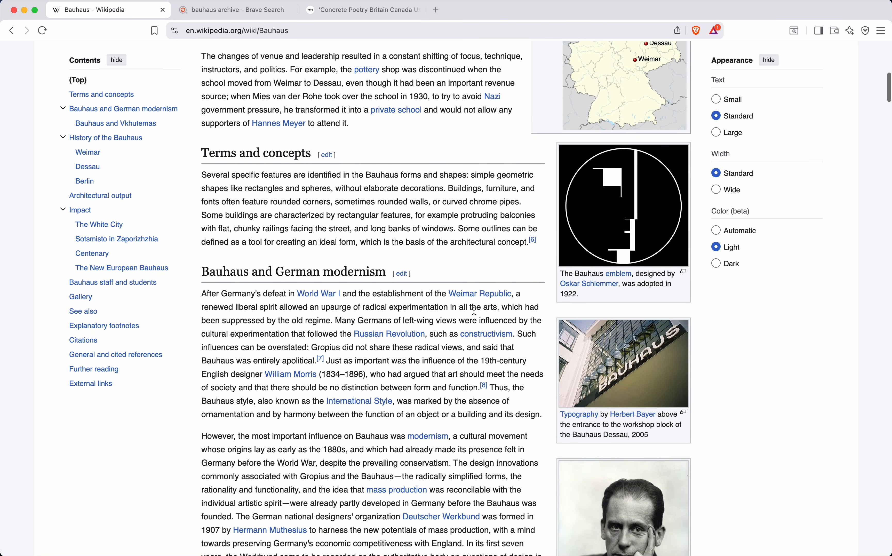
scroll(474, 311, up, 1)
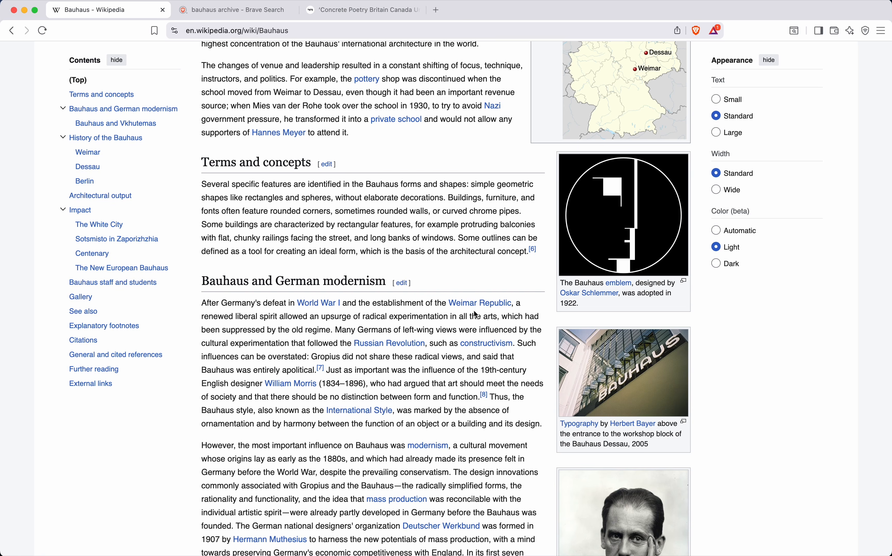
scroll(473, 313, down, 15)
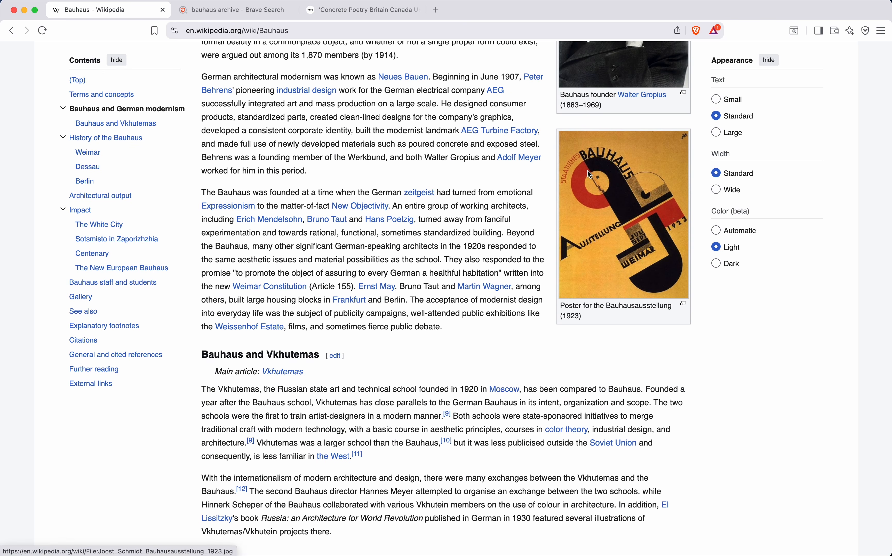
scroll(587, 170, down, 15)
scroll(587, 228, down, 5)
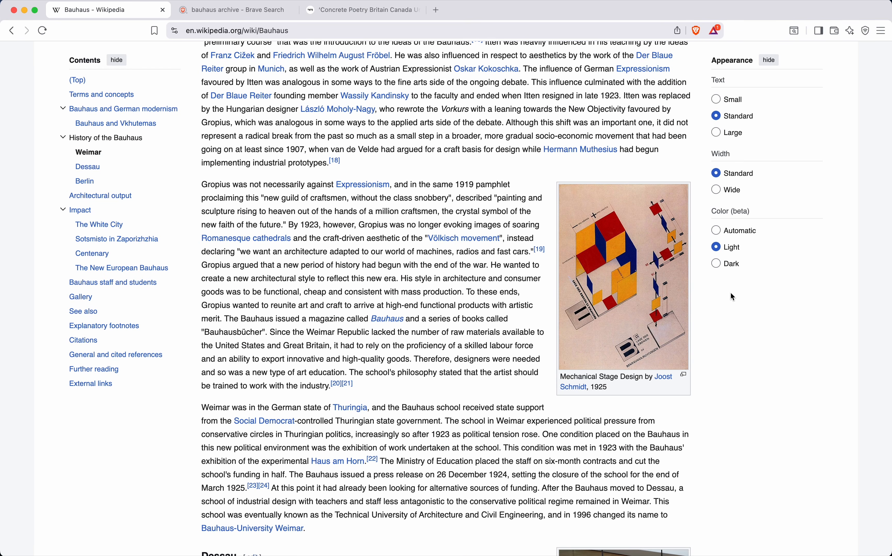
scroll(649, 409, down, 2)
scroll(649, 409, down, 12)
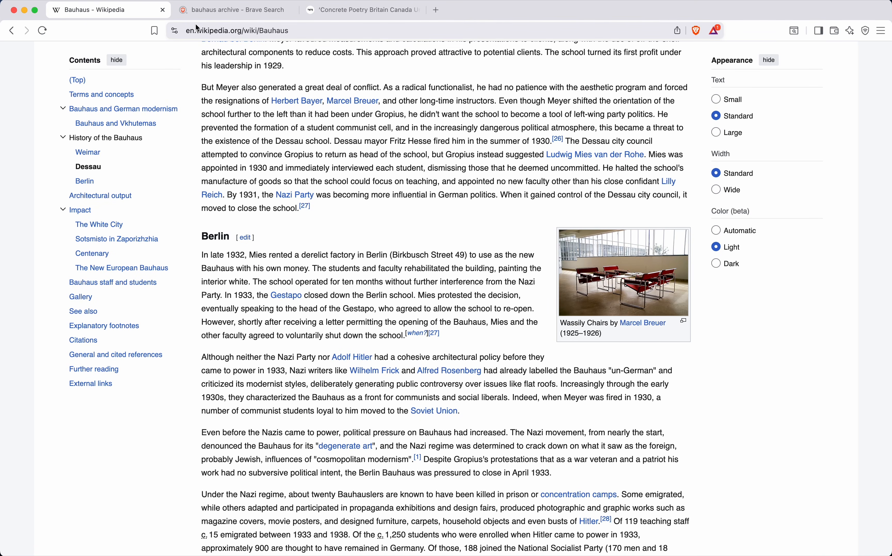
- Look through the image results for "bauhaus archive" for poster and graphic design references
click(201, 11)
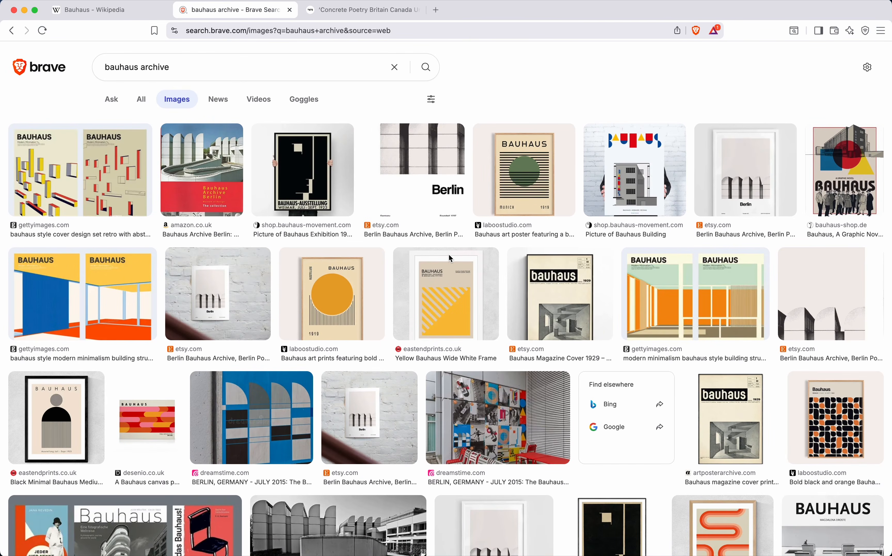
scroll(450, 258, down, 3)
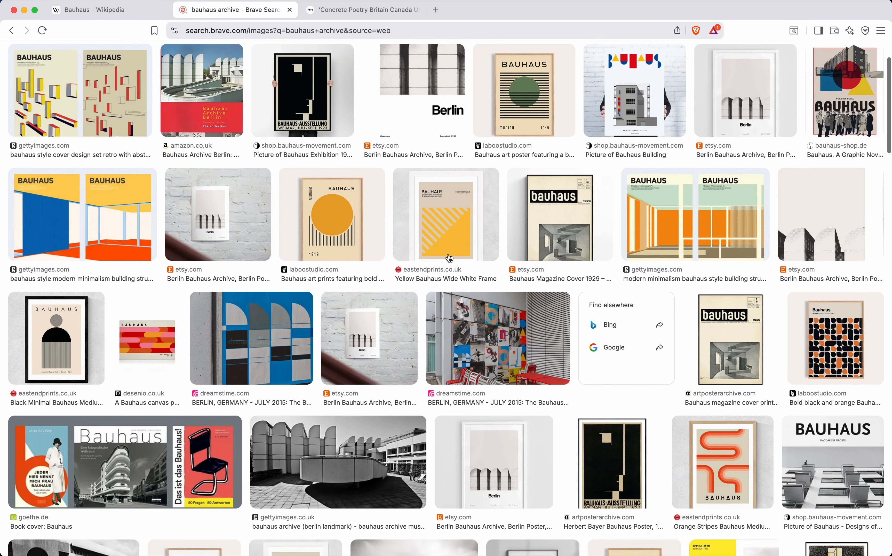
scroll(450, 258, down, 2)
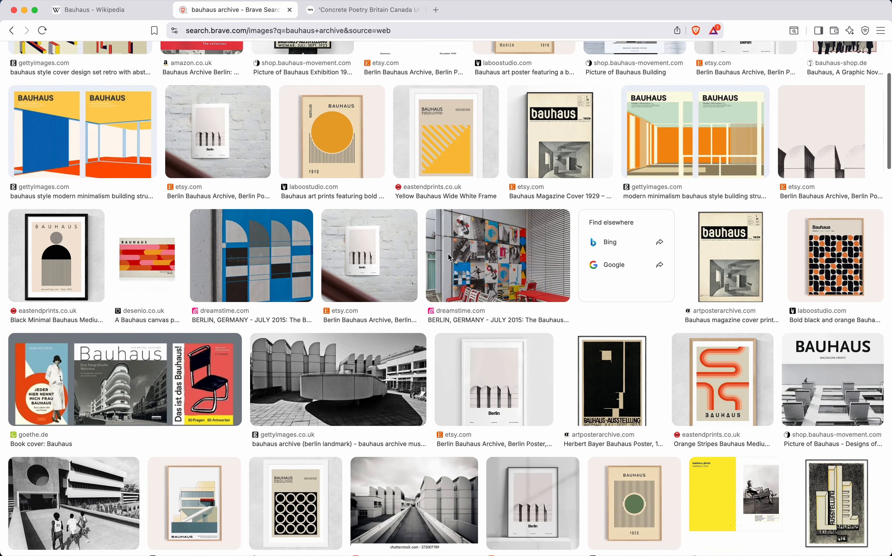
scroll(450, 258, down, 1)
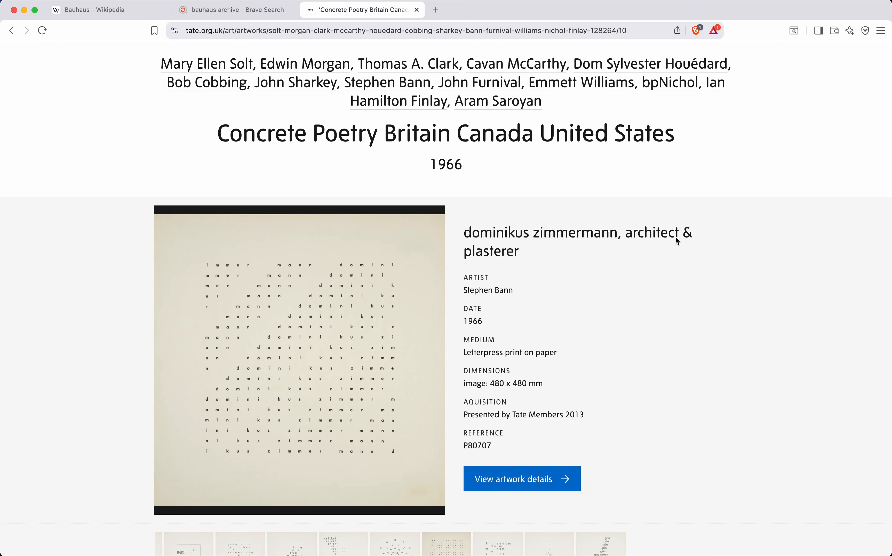
- Browse several prints in Tate's 1966 Concrete Poetry Britain Canada United States portfolio
scroll(677, 241, down, 6)
click(335, 346)
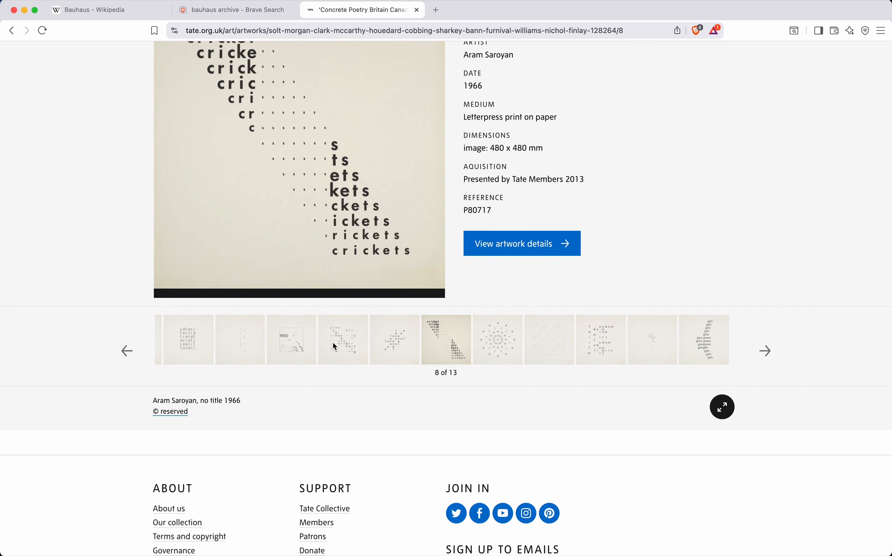
click(694, 331)
click(188, 342)
scroll(188, 342, up, 2)
click(188, 421)
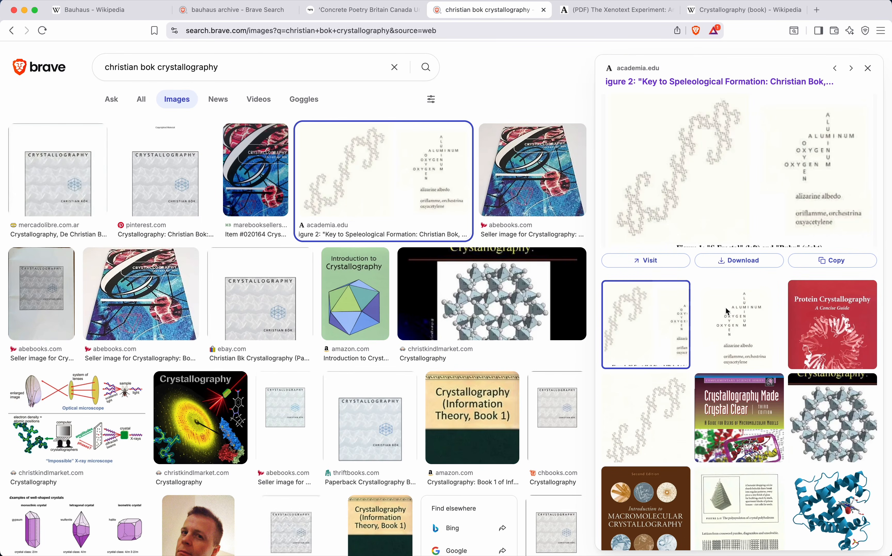
- Examine the aluminum and oxygen word figure and a book cover in the "christian bok crystallography" image results
click(734, 318)
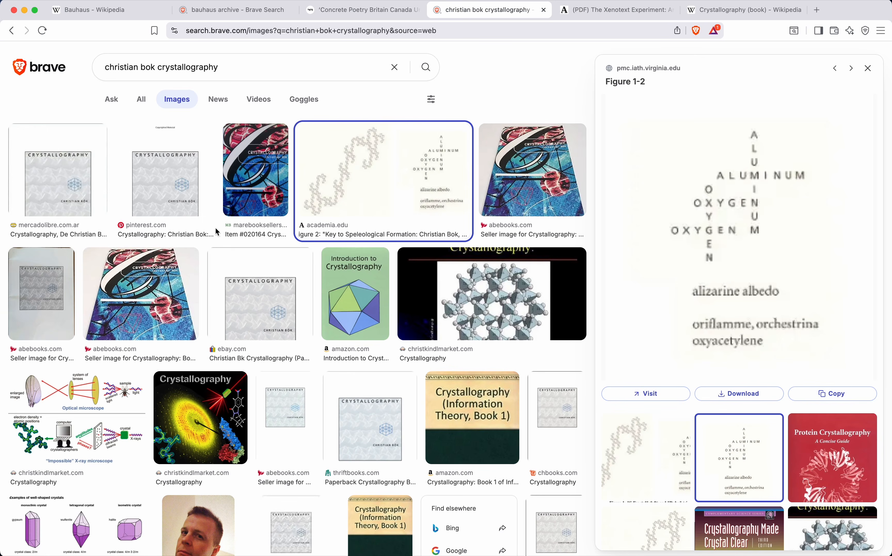
click(188, 183)
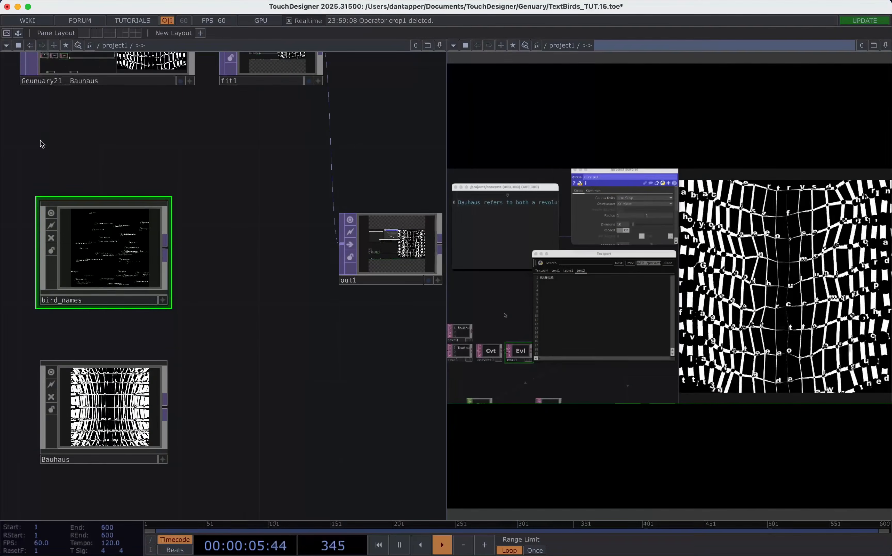
- In TouchDesigner, connect the output of the bird_names component to out1
drag(14, 154, 225, 475)
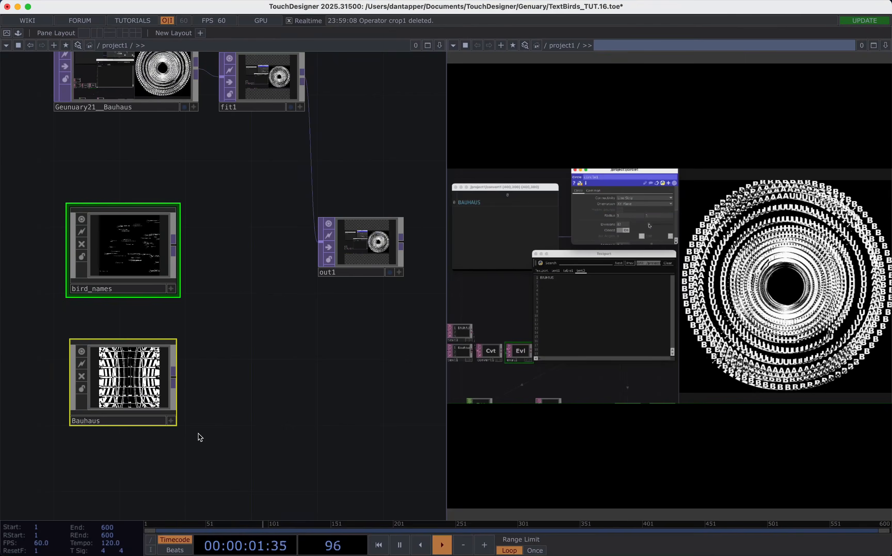
click(200, 432)
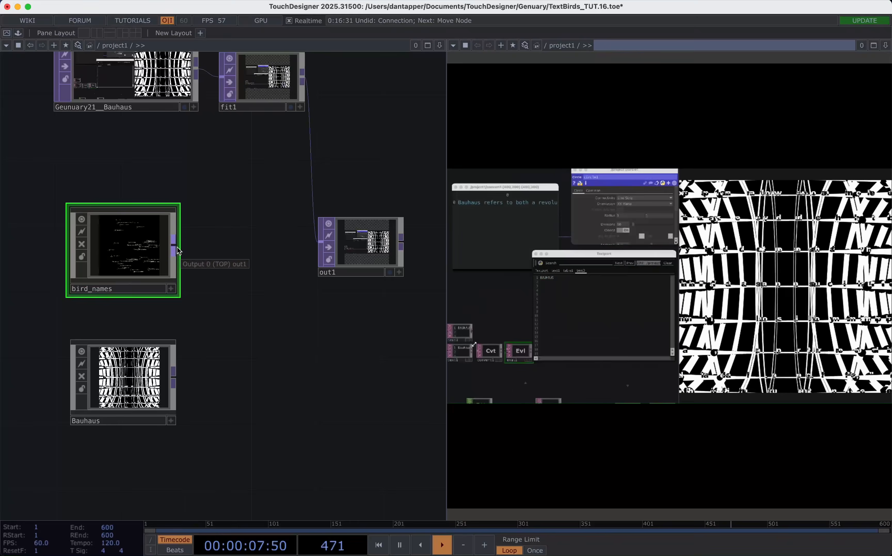
drag(242, 260, 320, 241)
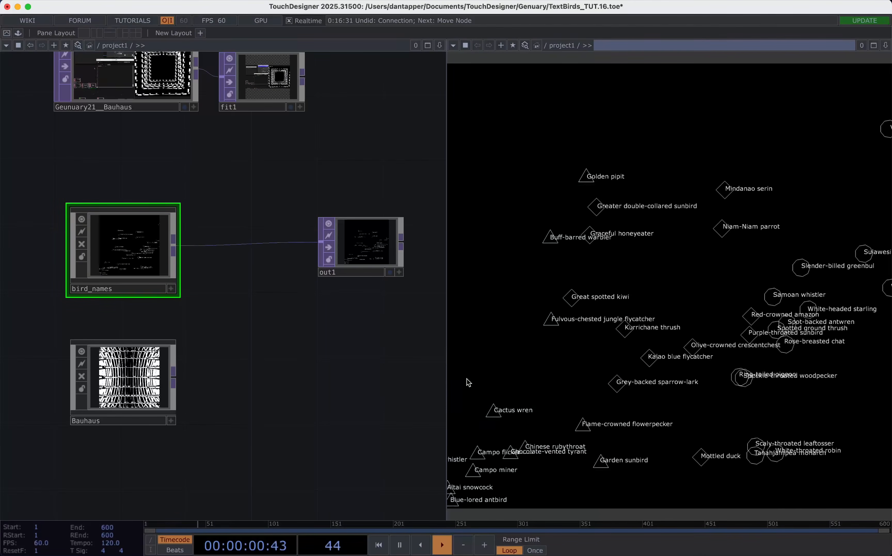
- Switch the input of out1 between Bauhaus and bird_names, ending with Bauhaus connected
drag(173, 371, 264, 246)
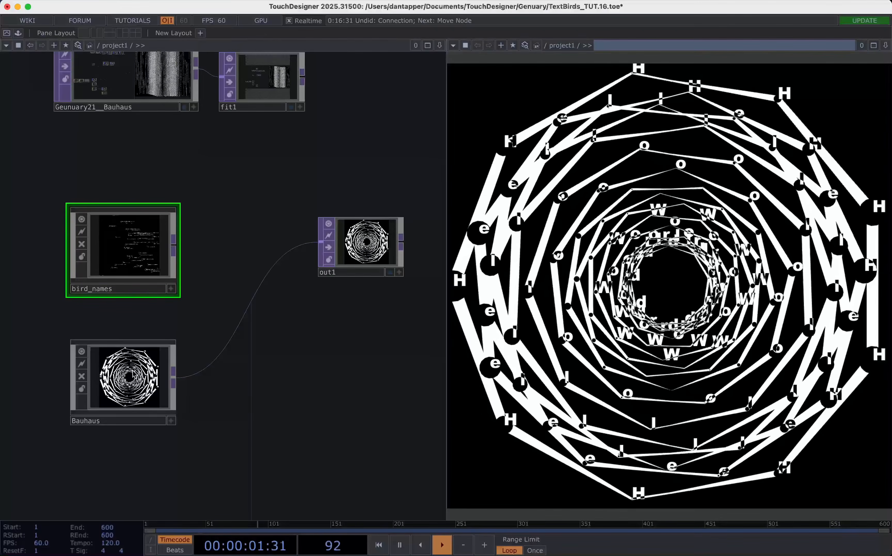
click(173, 240)
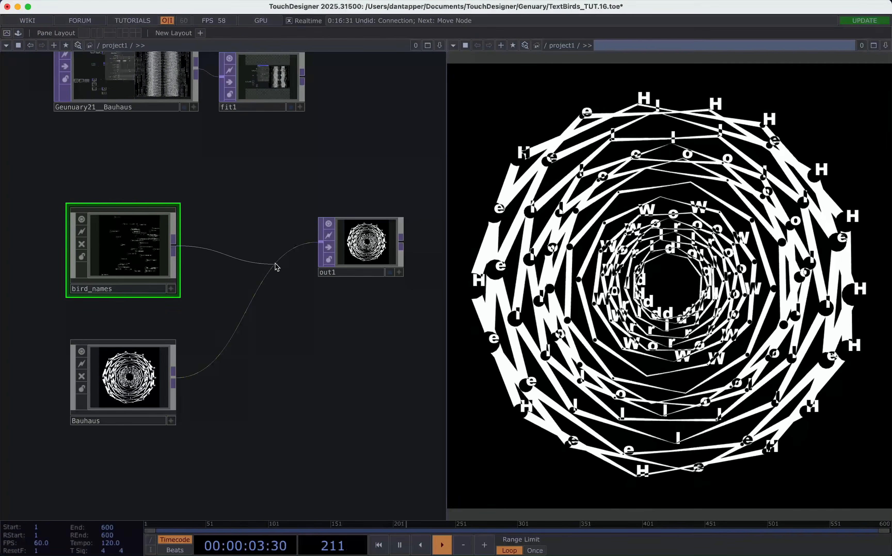
click(321, 241)
click(177, 380)
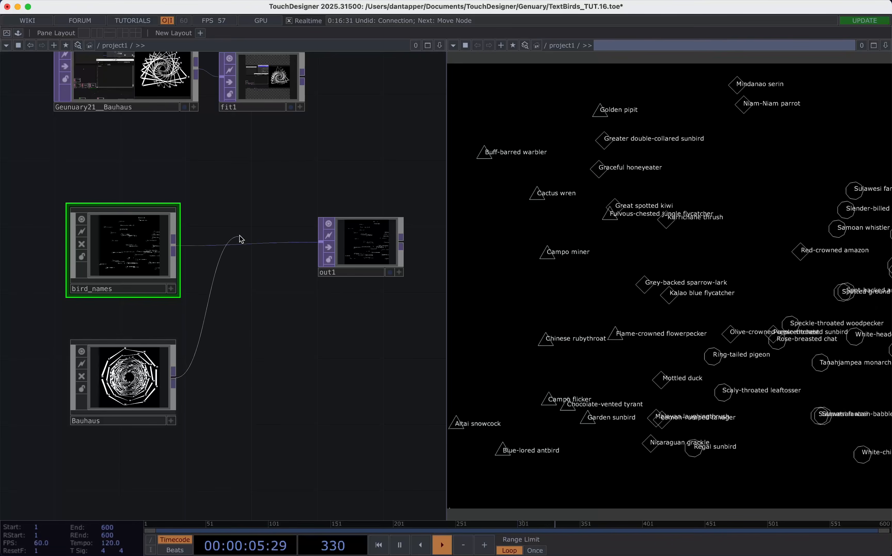
click(320, 241)
- Show the Bauhaus component's parameters and set its Text Input to "Hi YouTube"
key(p)
drag(340, 113, 236, 114)
key(BackSpace)
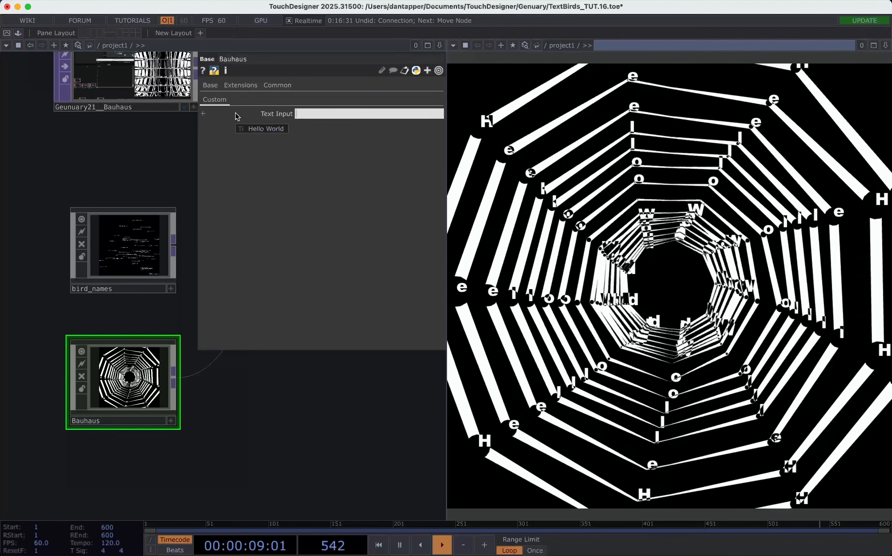
text(Hi YouTube)
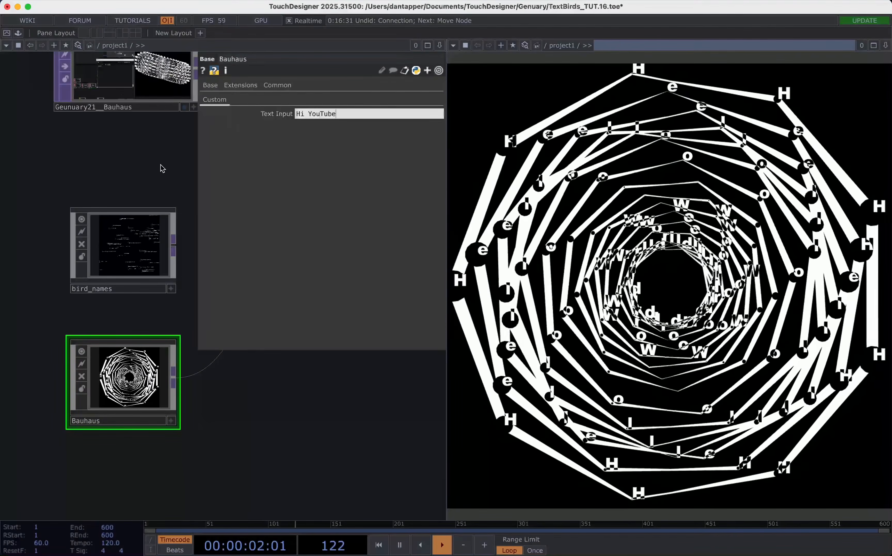
key(Return)
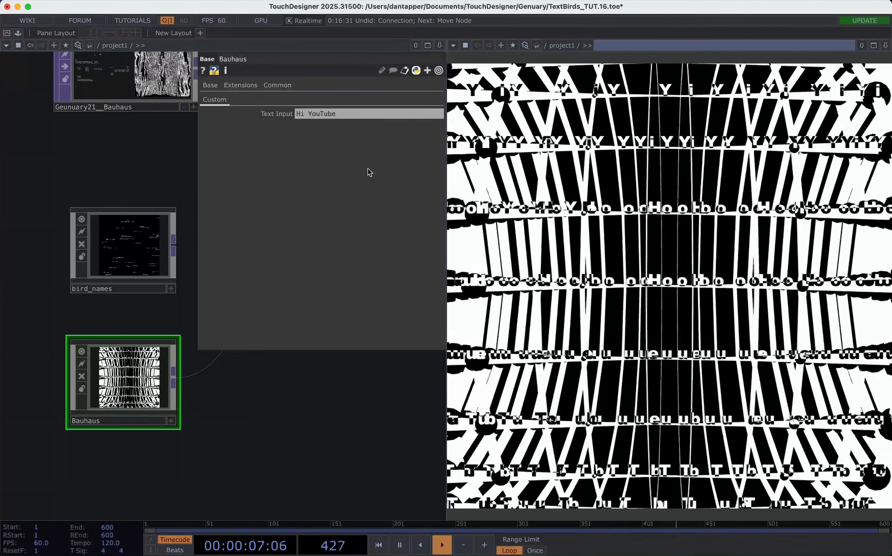
- Extend the Bauhaus Text Input to read "Hi YouTube I am feeling sleepy its late in the uk"
click(357, 118)
text(I am feeli)
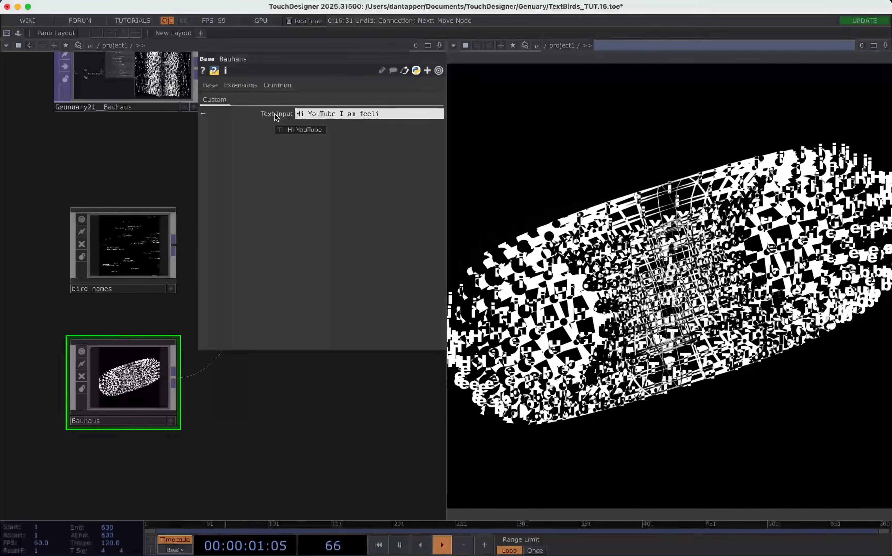
text(ng sleepy its late)
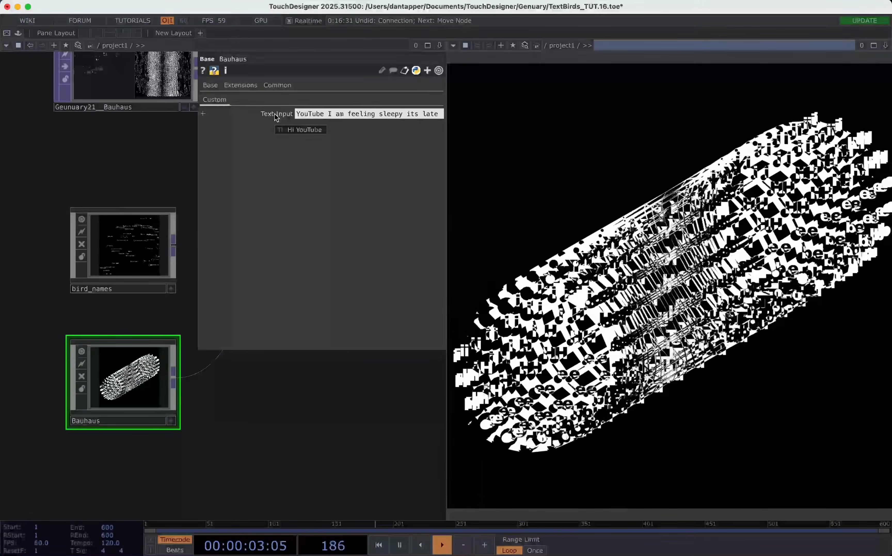
text( in the day)
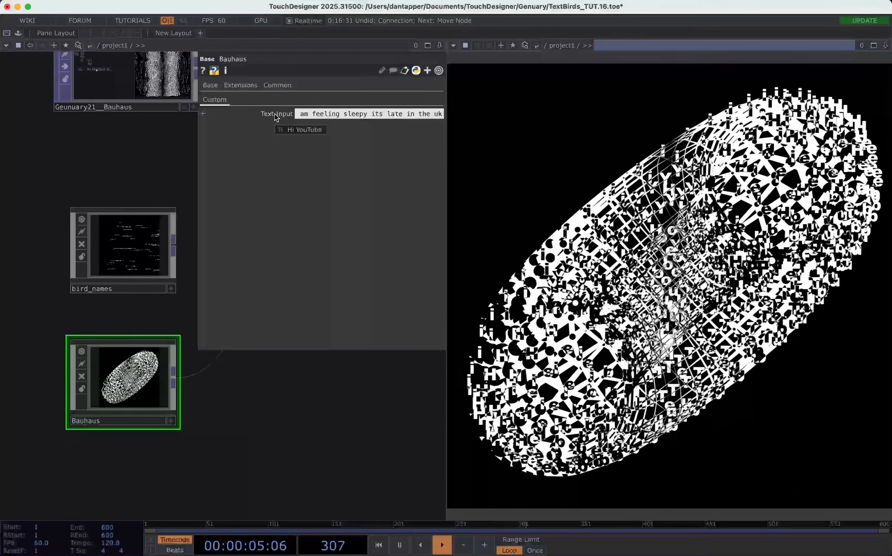
key(Return)
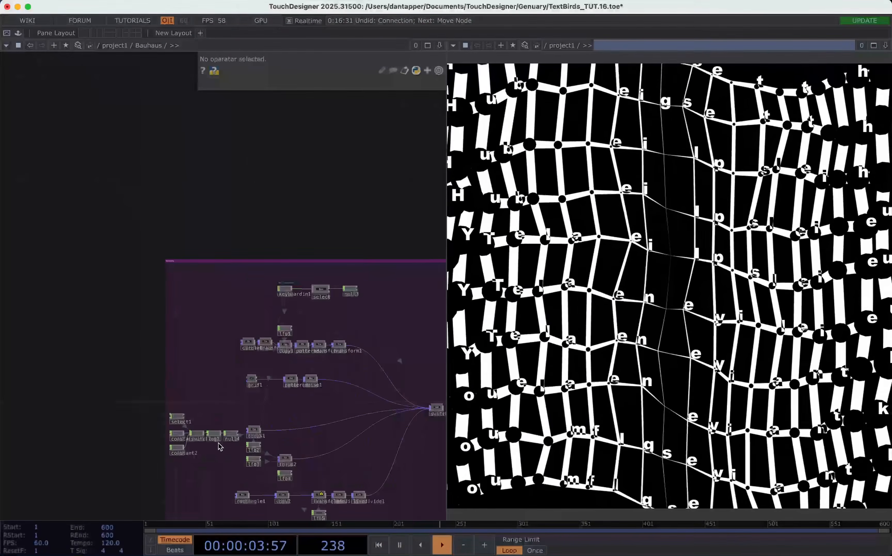
- Examine the operator network inside the Bauhaus component, from the geometry sources to the text table section
click(252, 380)
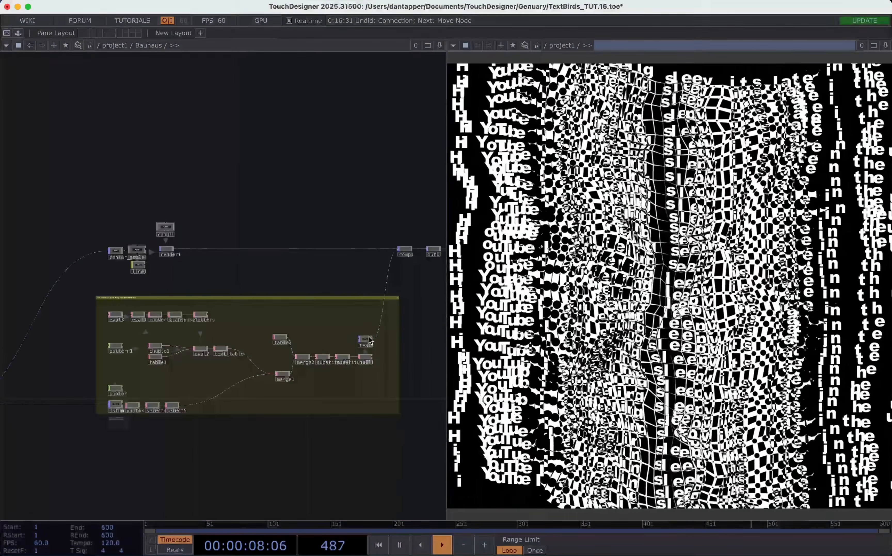
click(367, 337)
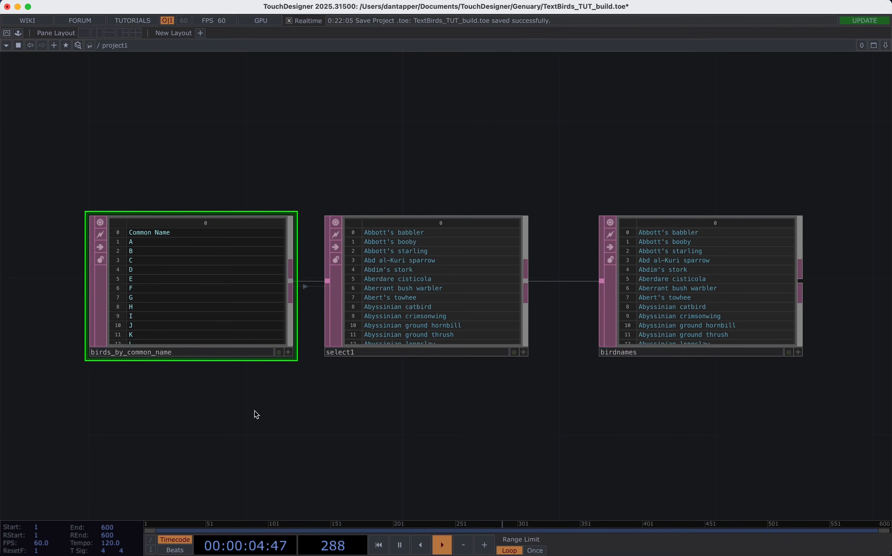
- View the birds_by_common_name table in its own maximized window and read through the list of bird names
right_click(225, 312)
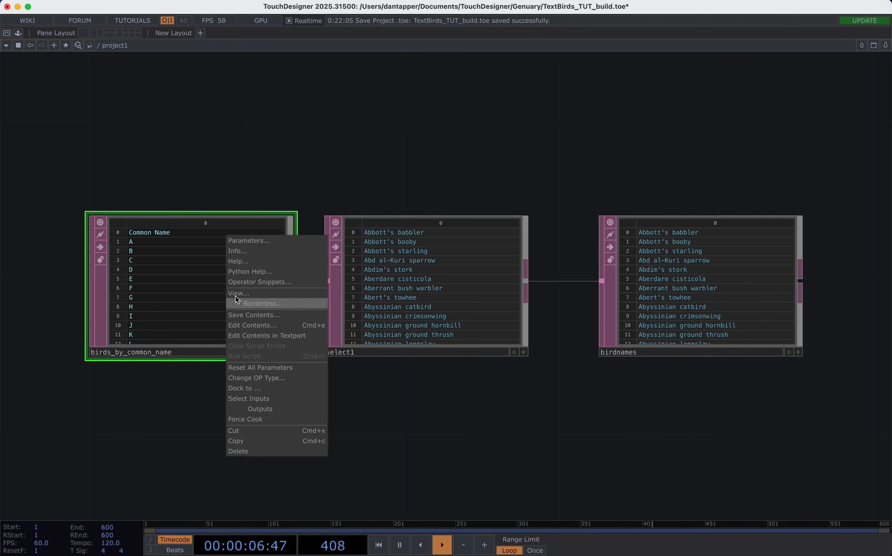
click(235, 298)
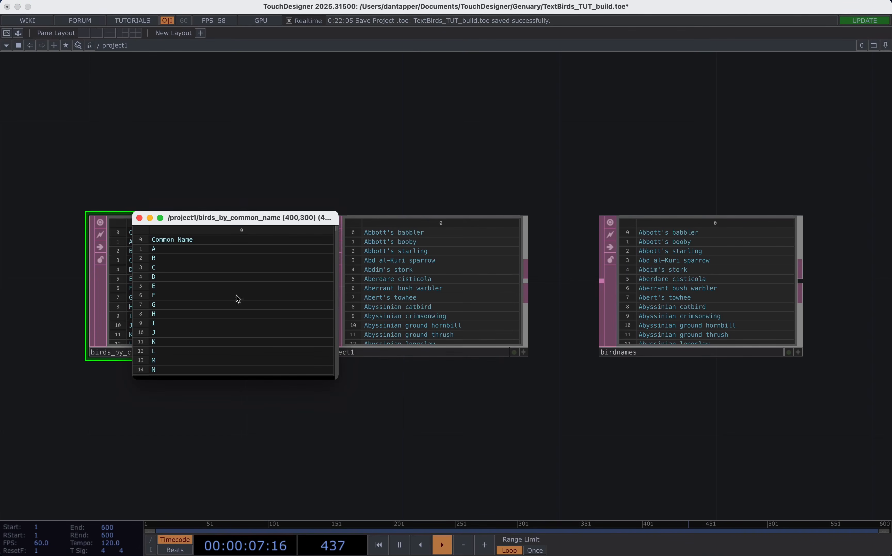
double_click(276, 217)
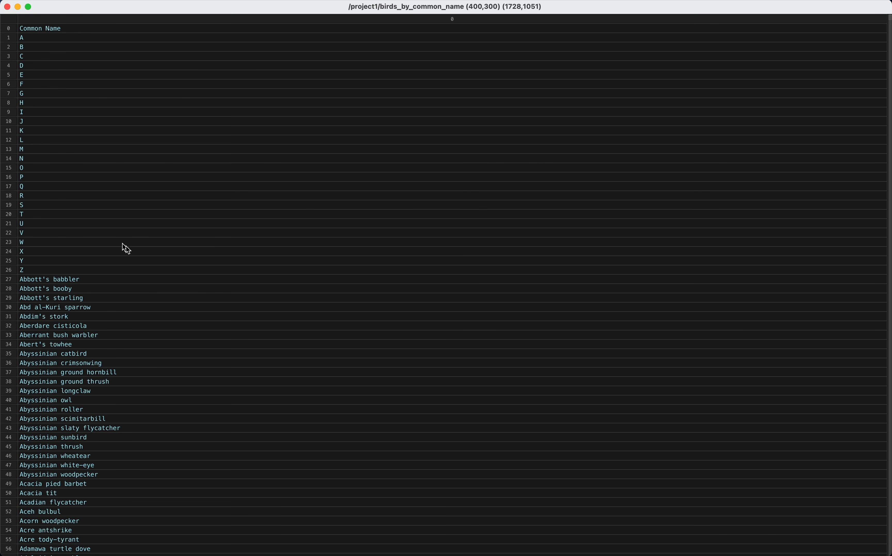
scroll(249, 412, down, 5)
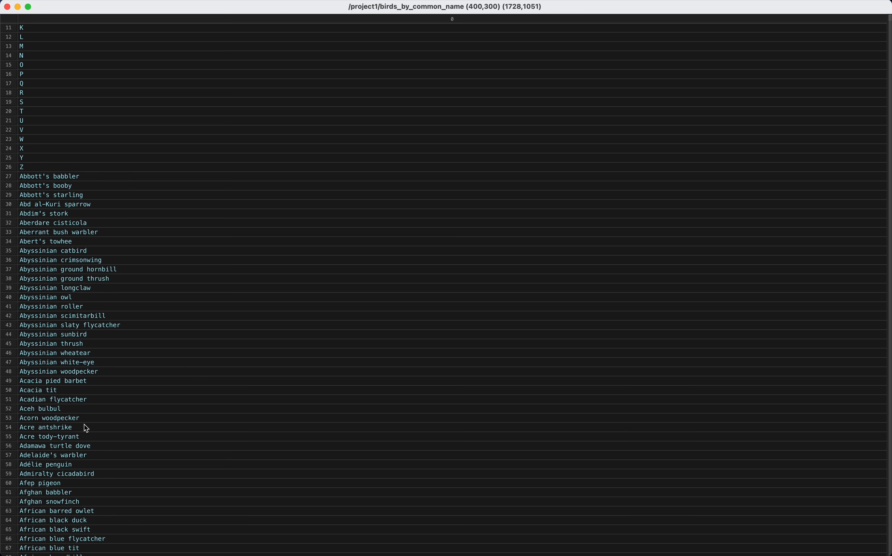
scroll(142, 419, down, 20)
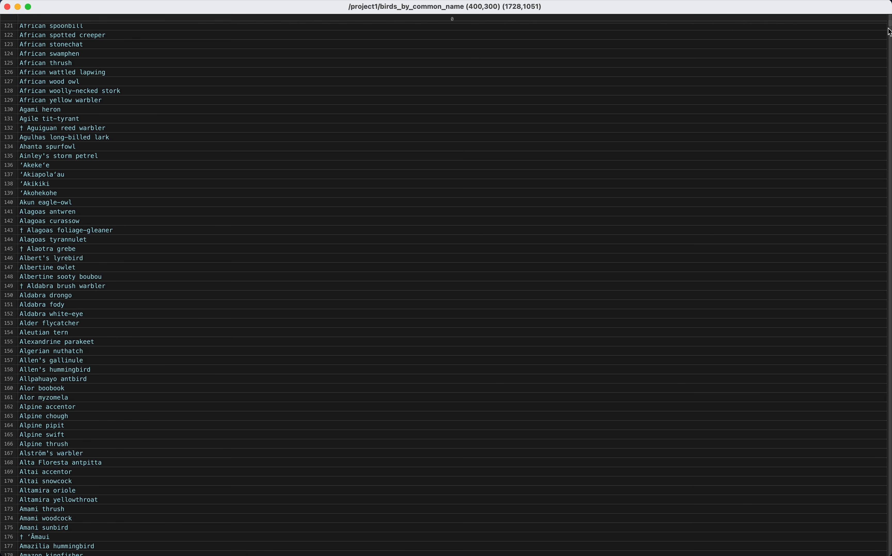
scroll(889, 24, down, 20)
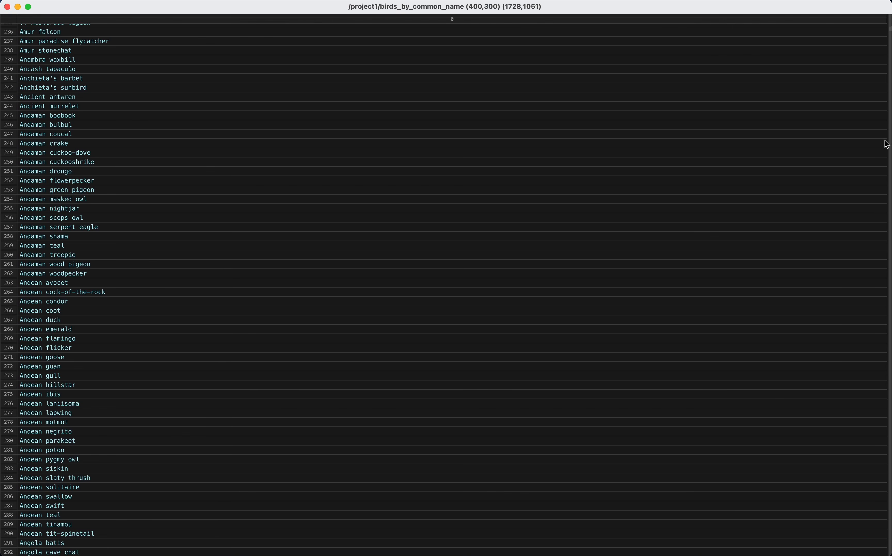
- Examine the end of the bird names list, close its window, and check the select1 operator's row selection parameters
scroll(886, 170, down, 20)
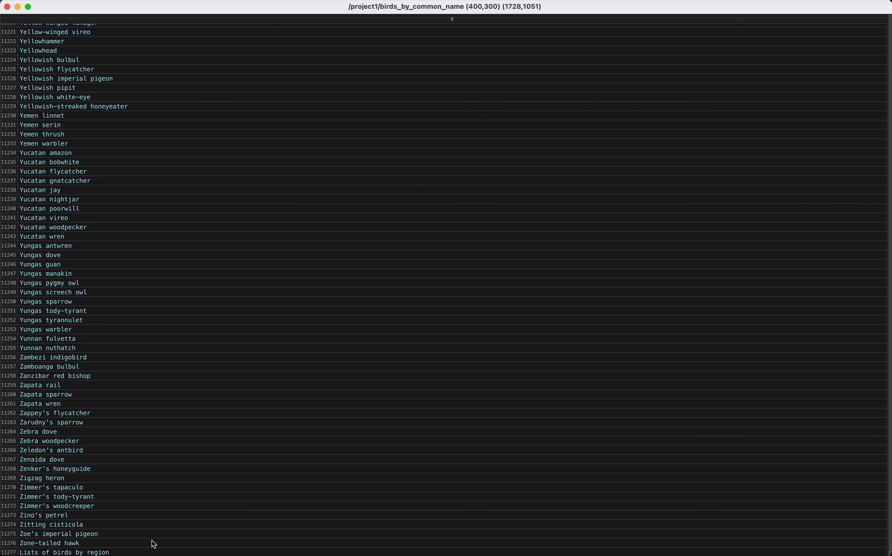
click(7, 7)
click(450, 218)
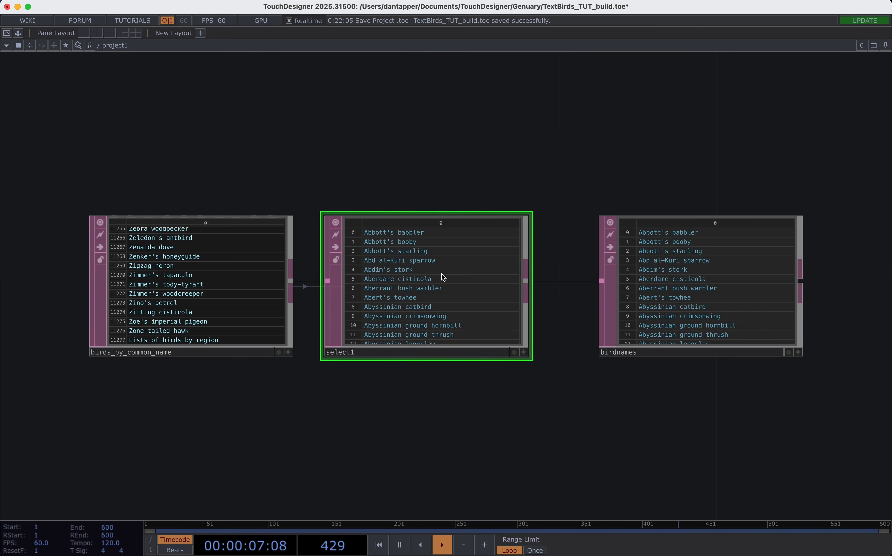
key(p)
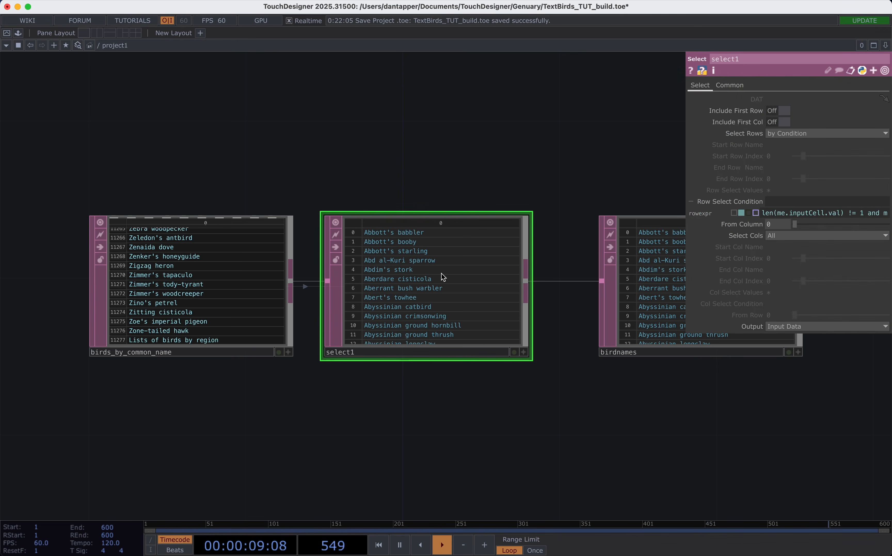
key(p)
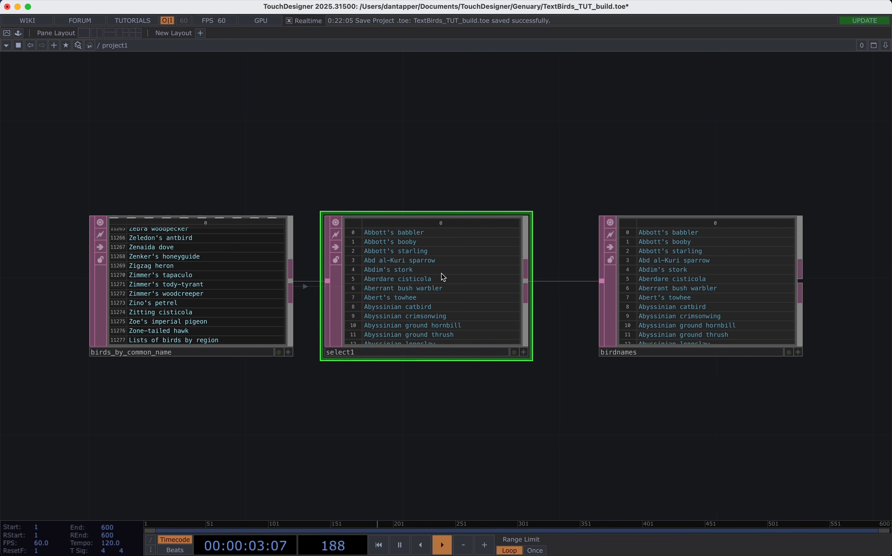
- Bring the birds_by_common_name table back to its first rows within its own node viewer
click(289, 351)
scroll(281, 286, up, 20)
drag(290, 344, 286, 211)
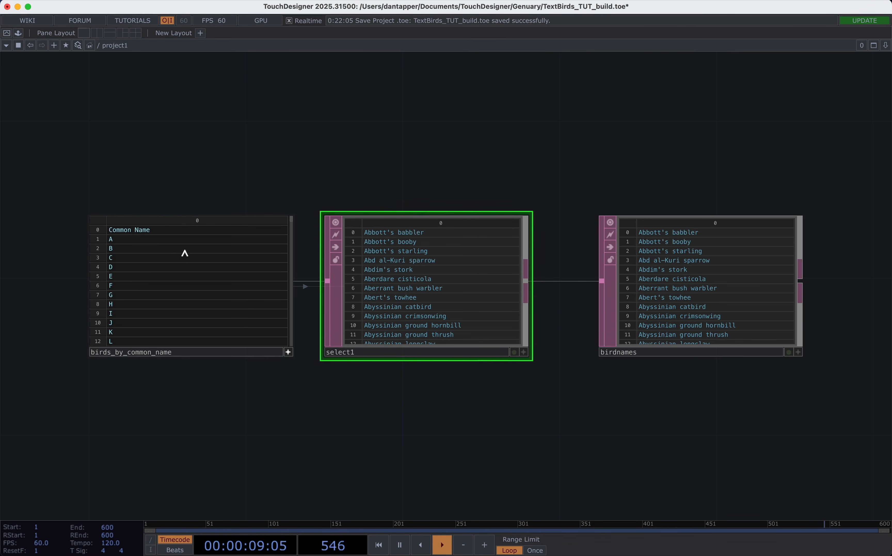
drag(291, 222, 296, 196)
click(289, 352)
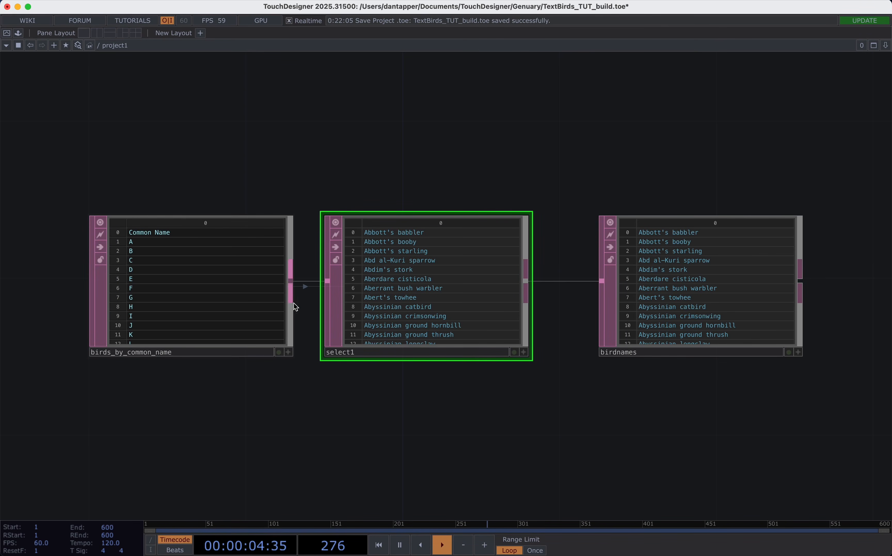
- Add a new Select DAT fed by birds_by_common_name and place it above select1
click(291, 271)
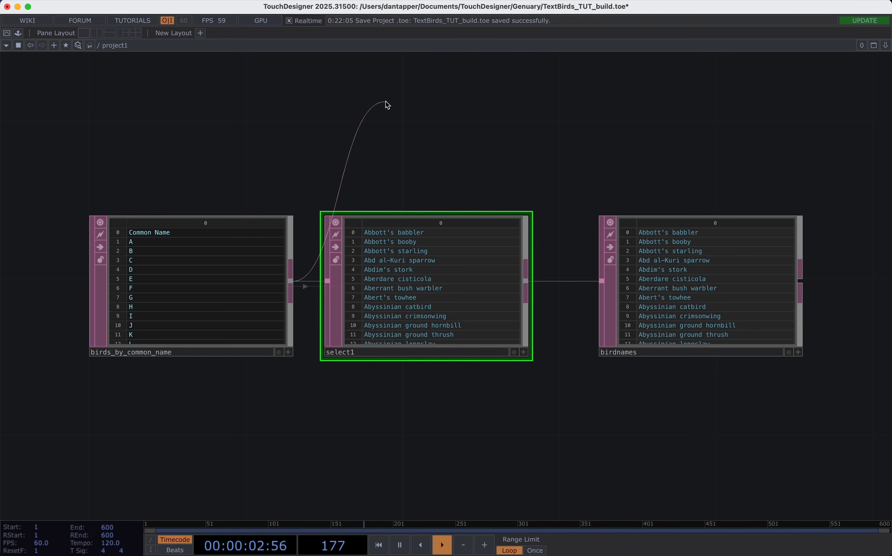
click(386, 105)
text(se)
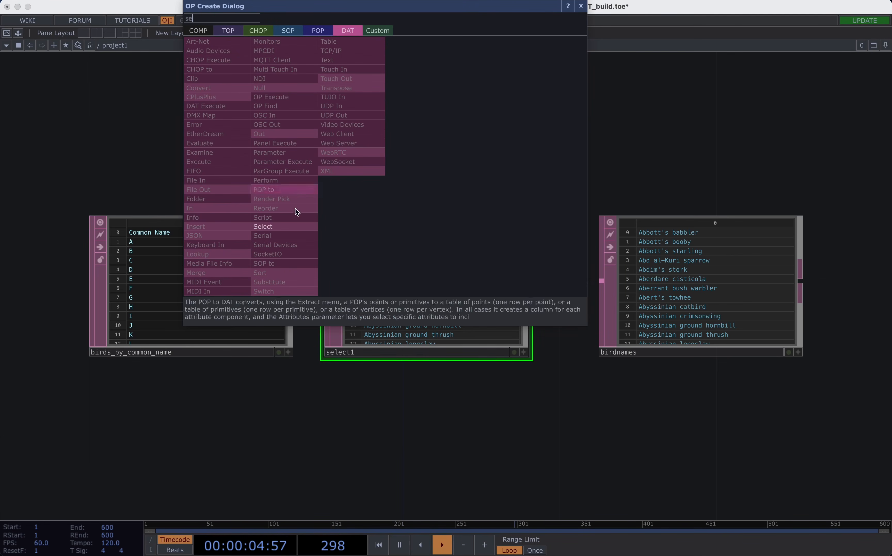
click(283, 226)
click(422, 110)
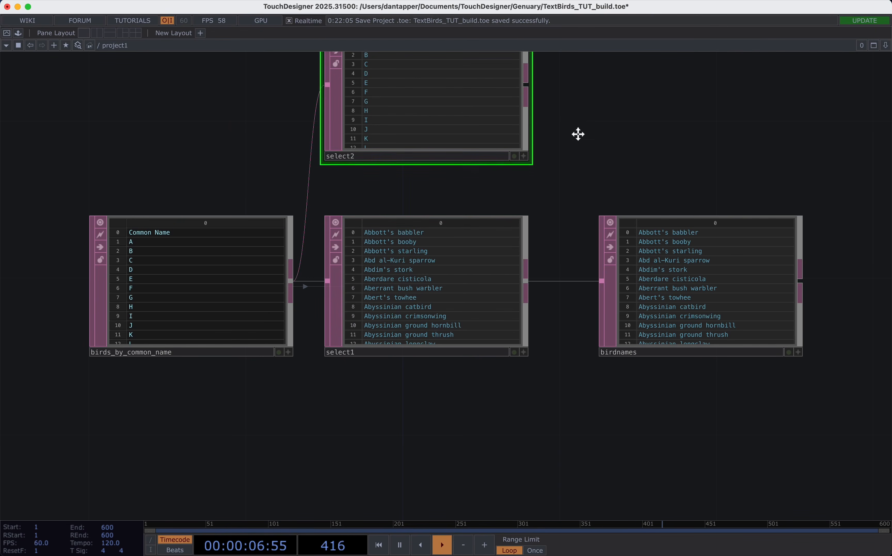
key(h)
- Set select2 to select rows by Index, with Start Row Index 27 and End Row Index 11276
key(p)
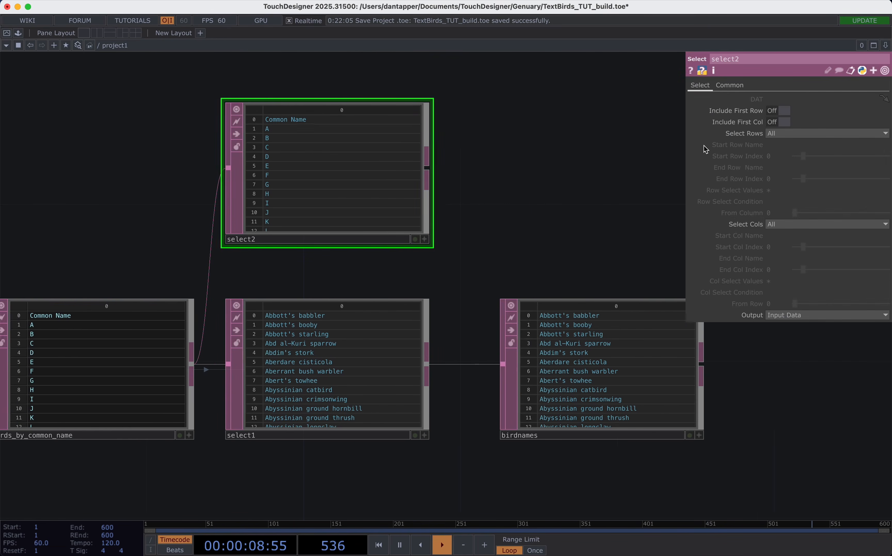
click(781, 134)
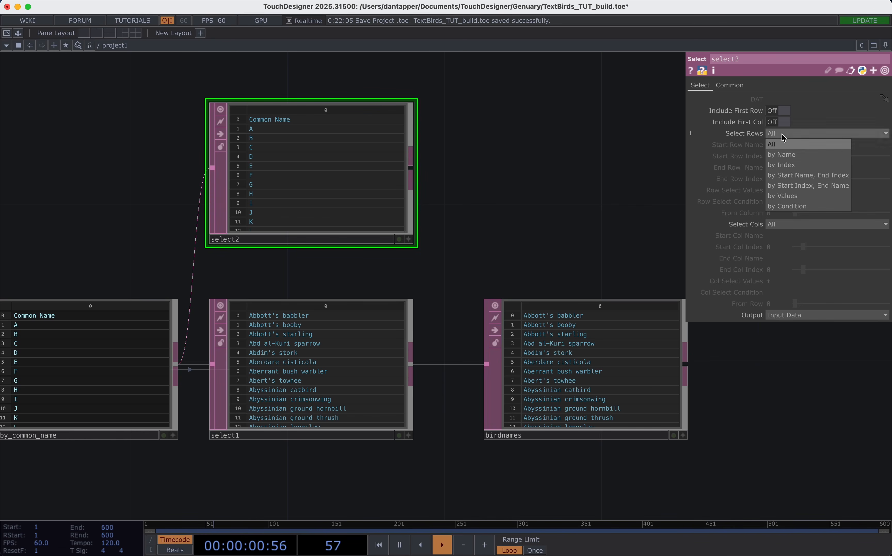
click(778, 165)
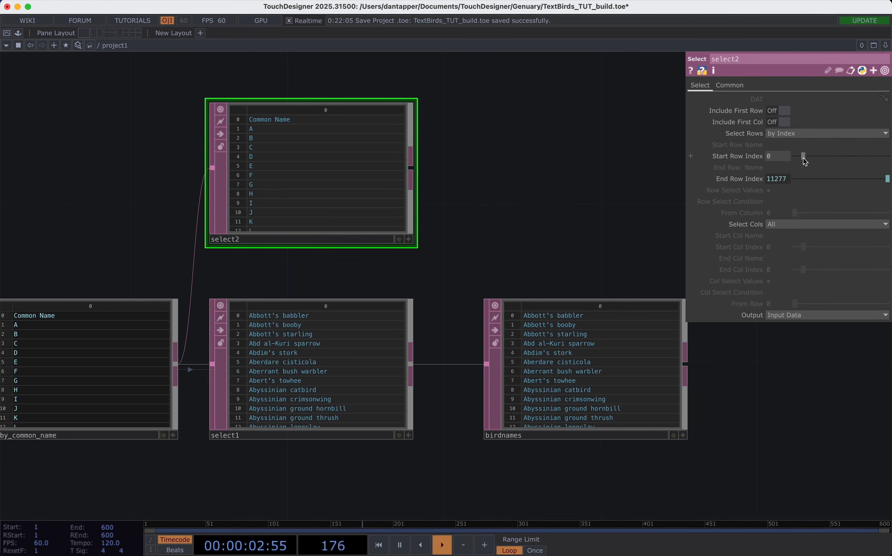
drag(803, 158, 888, 150)
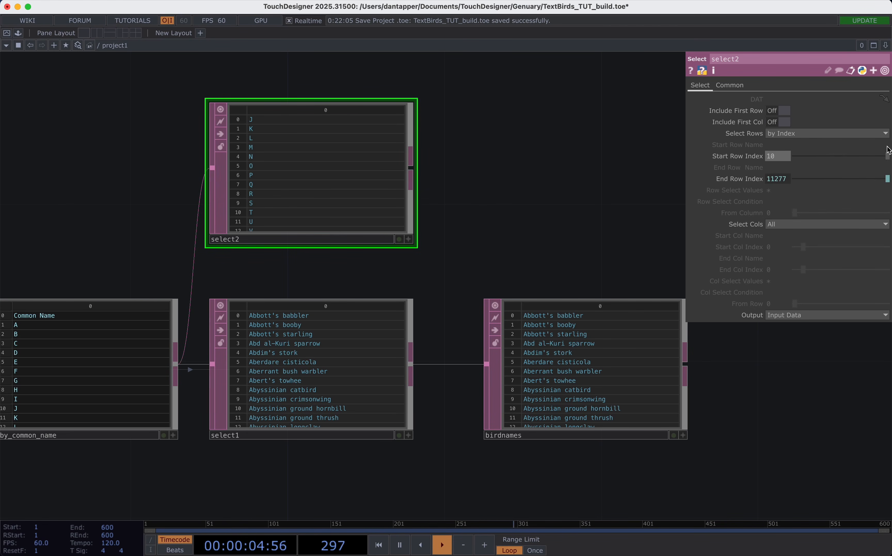
middle_drag(752, 158, 777, 147)
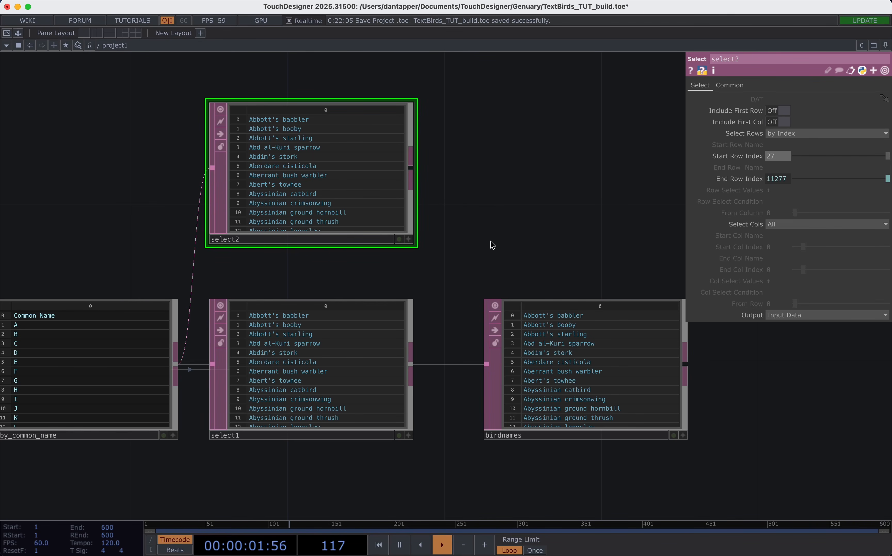
click(784, 179)
text(1)
key(Return)
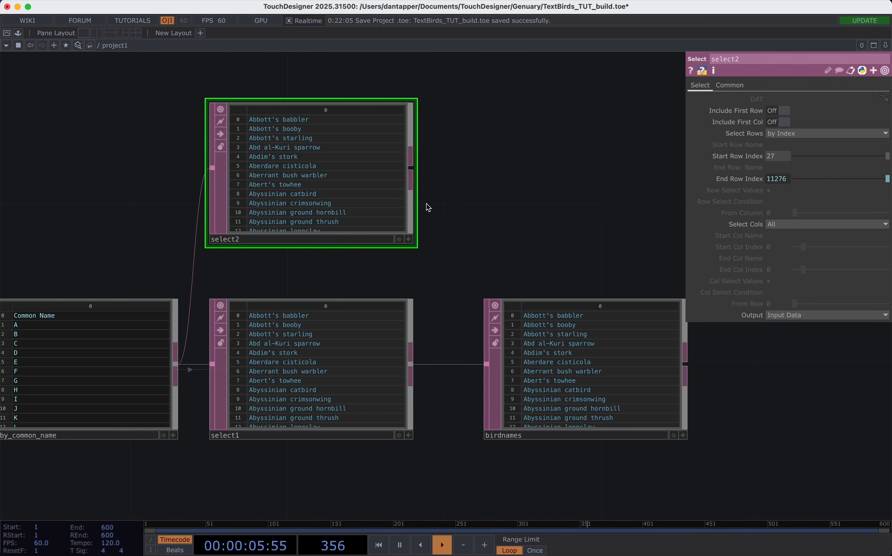
- Check the filtered bird names in select2's table through its node viewer
click(409, 239)
scroll(374, 167, down, 7)
drag(412, 110, 414, 75)
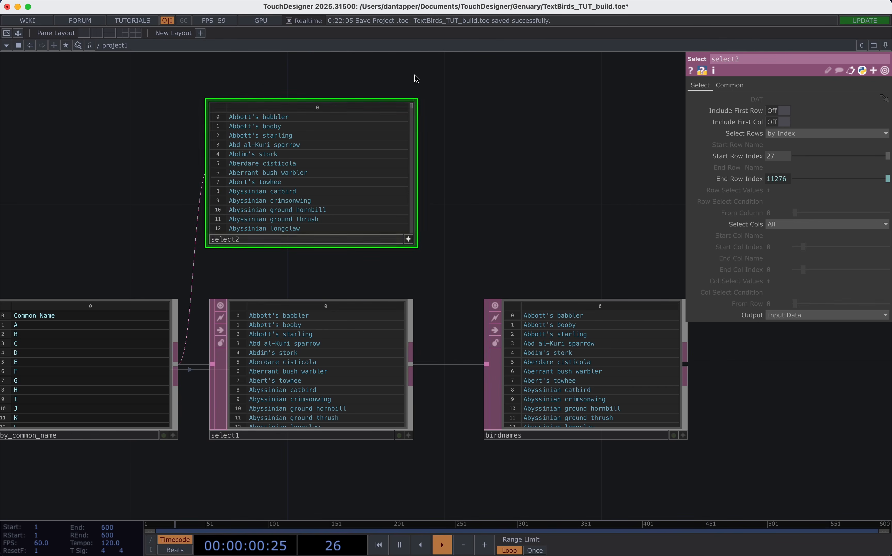
click(407, 239)
- Connect select2 to birdnames in place of select1 and delete select1
drag(410, 159, 486, 363)
click(360, 370)
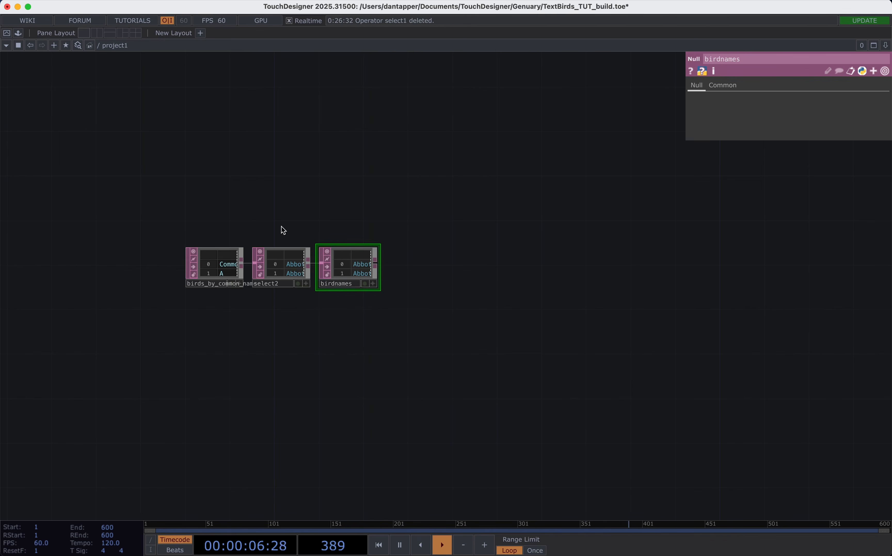
- Hide the parameter display and add a Grid POP in the empty space below the bird names table chain
scroll(290, 234, up, 8)
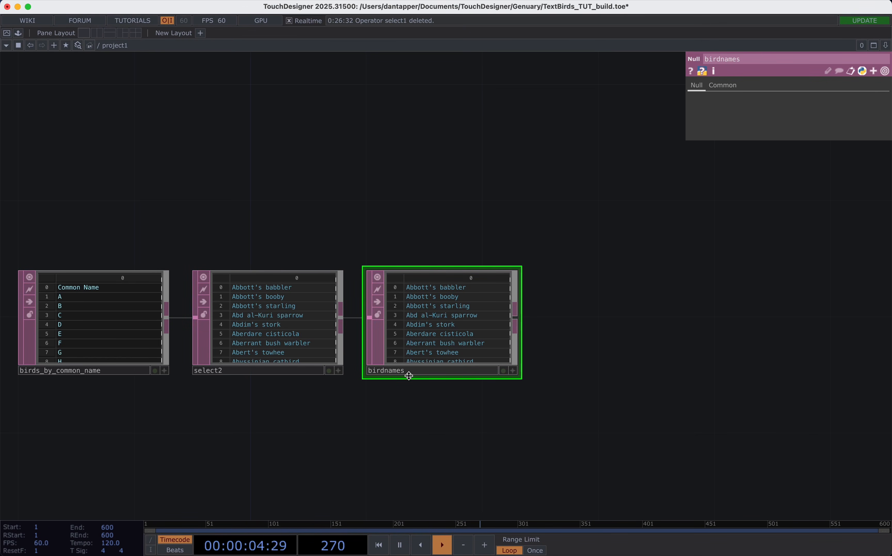
drag(392, 416, 398, 236)
scroll(374, 344, down, 10)
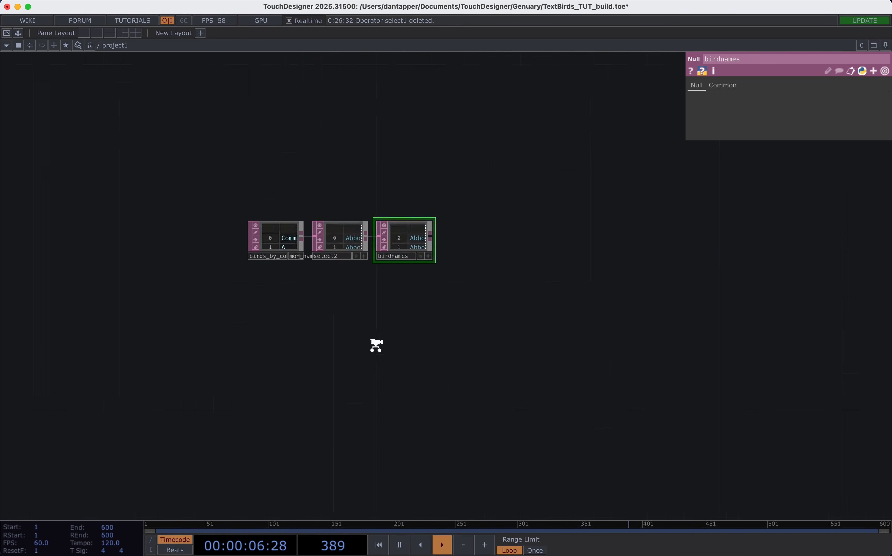
scroll(303, 330, up, 8)
key(p)
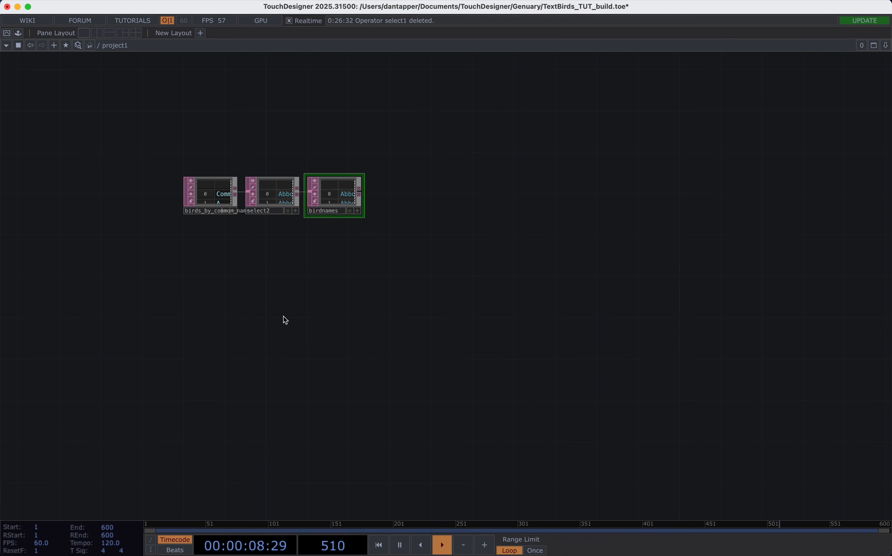
key(Tab)
text(gr)
click(212, 185)
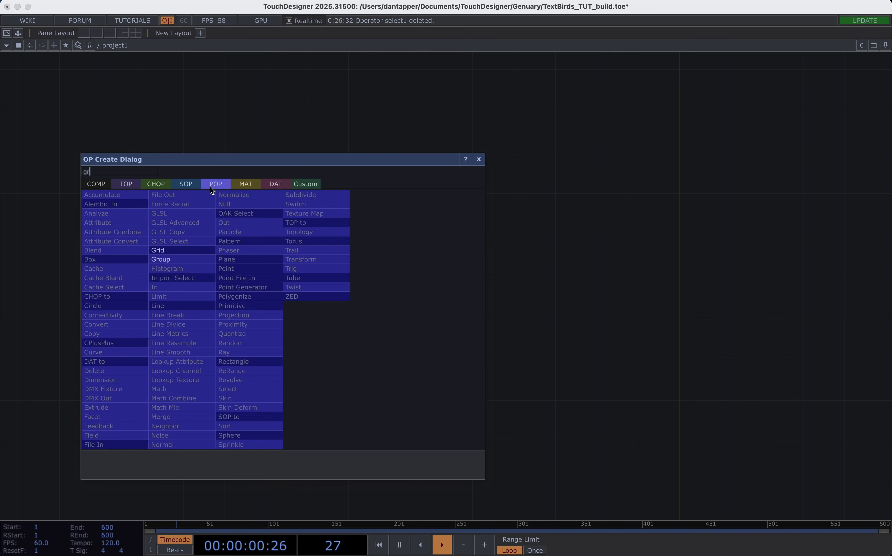
click(177, 258)
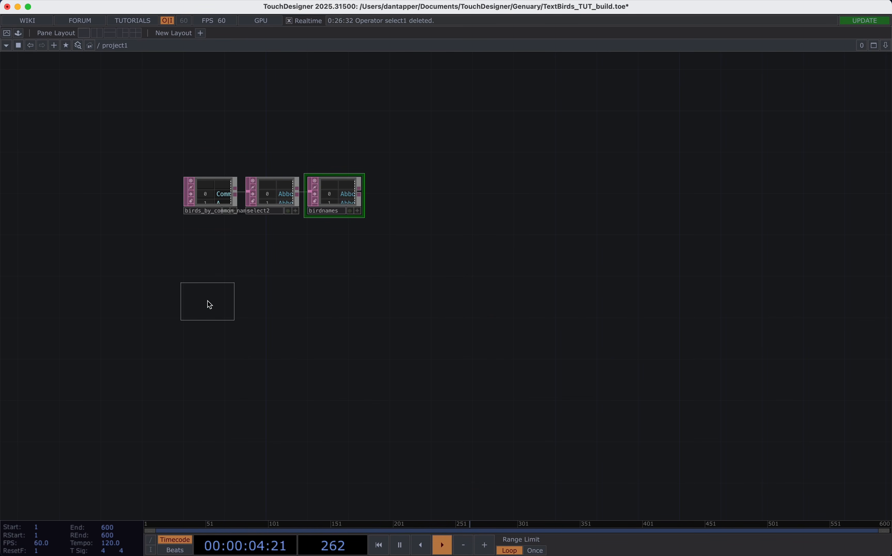
click(209, 305)
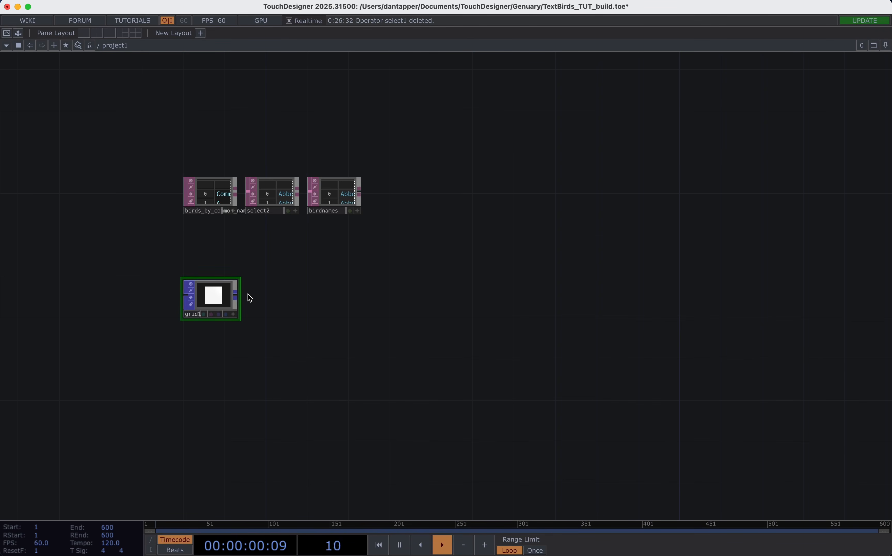
- Switch the grid1 node viewer to a wireframe display
scroll(361, 209, up, 3)
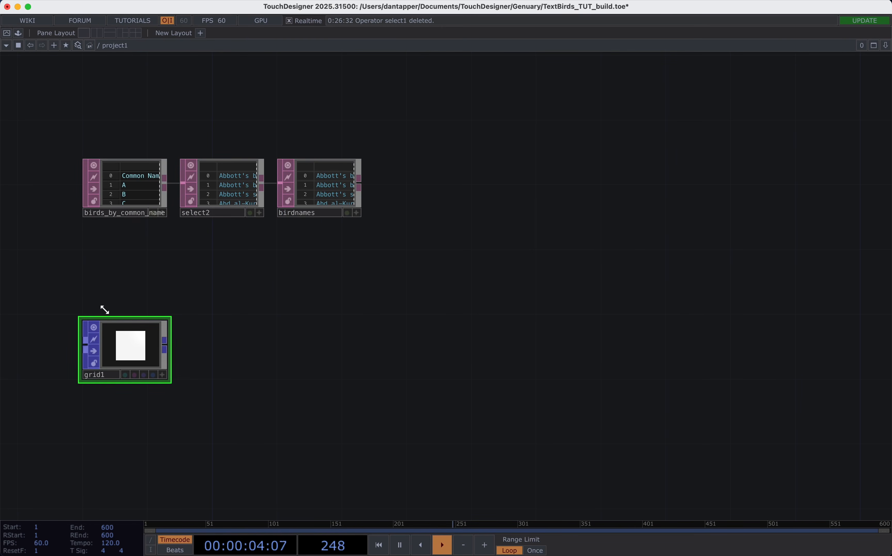
key(a)
key(w)
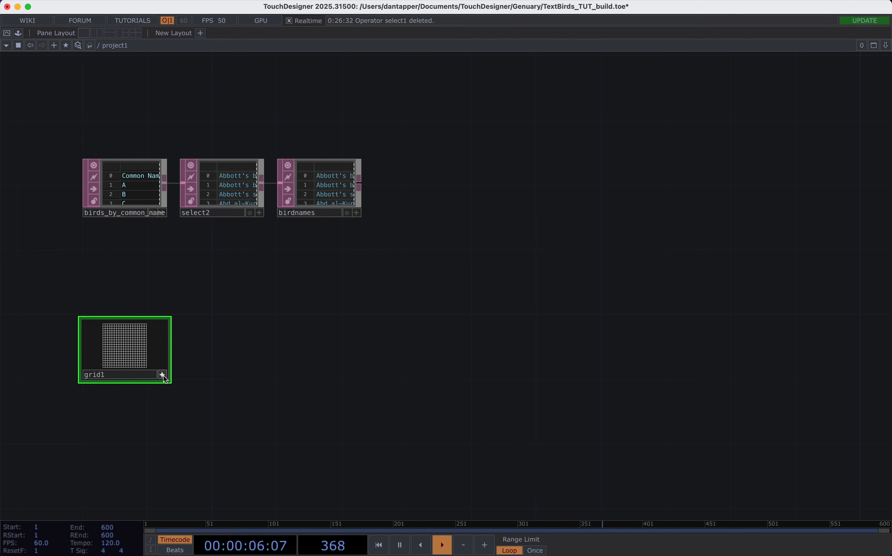
- Add a Null POP connected to the output of grid1
click(165, 343)
click(358, 347)
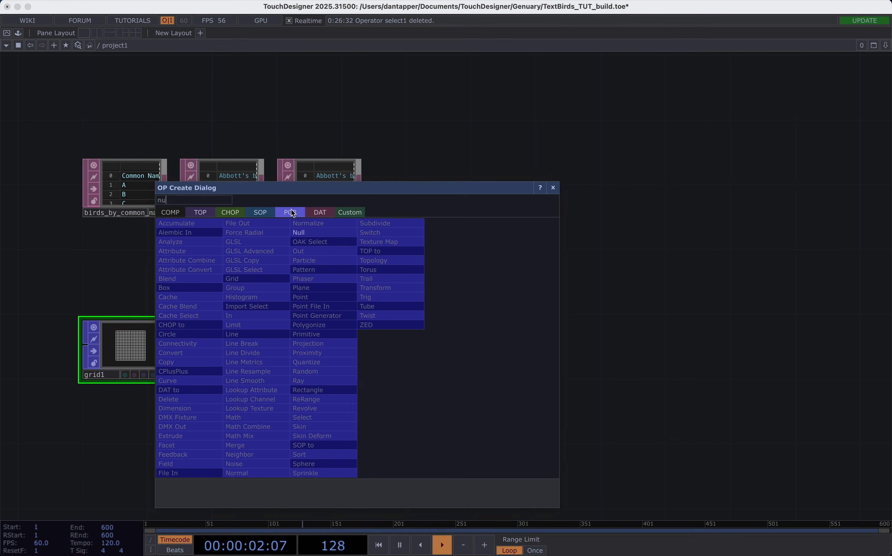
click(308, 232)
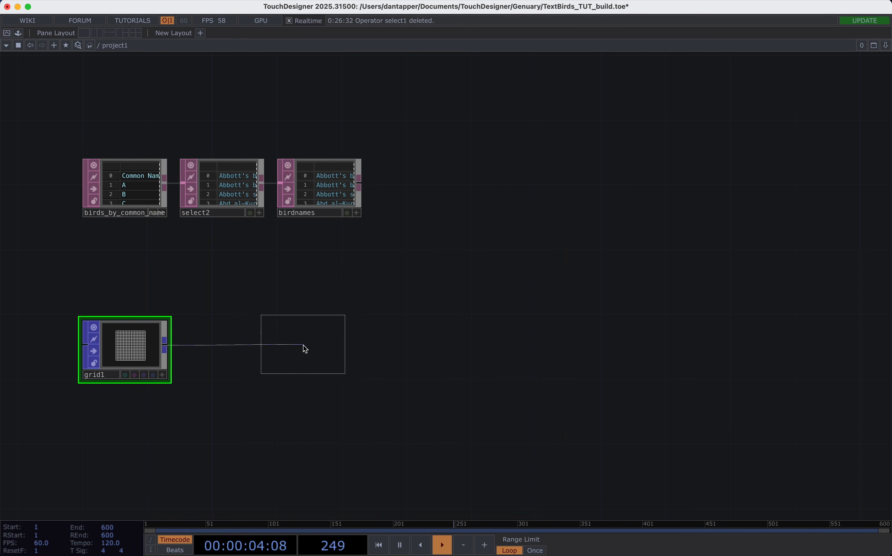
click(303, 349)
- Convert null1 to table data with a POP to DAT placed after it
click(342, 342)
click(492, 350)
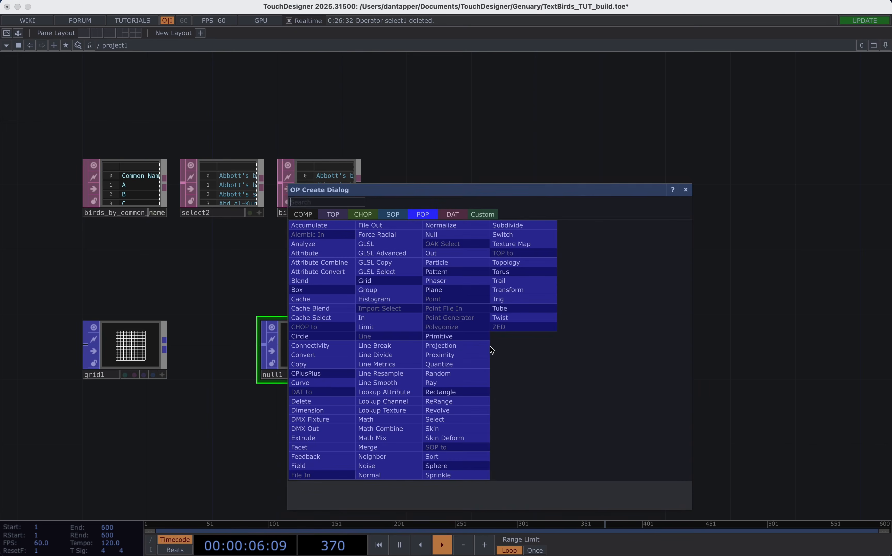
text(da)
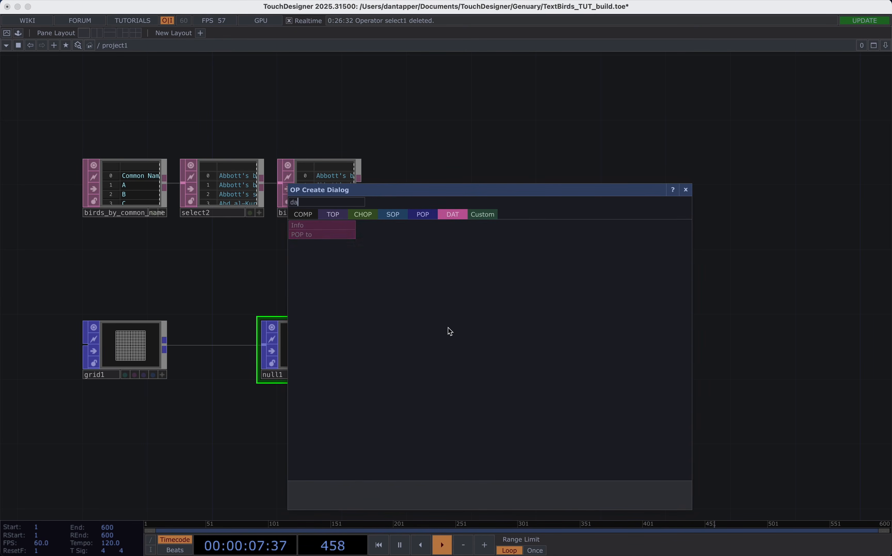
click(310, 235)
click(465, 348)
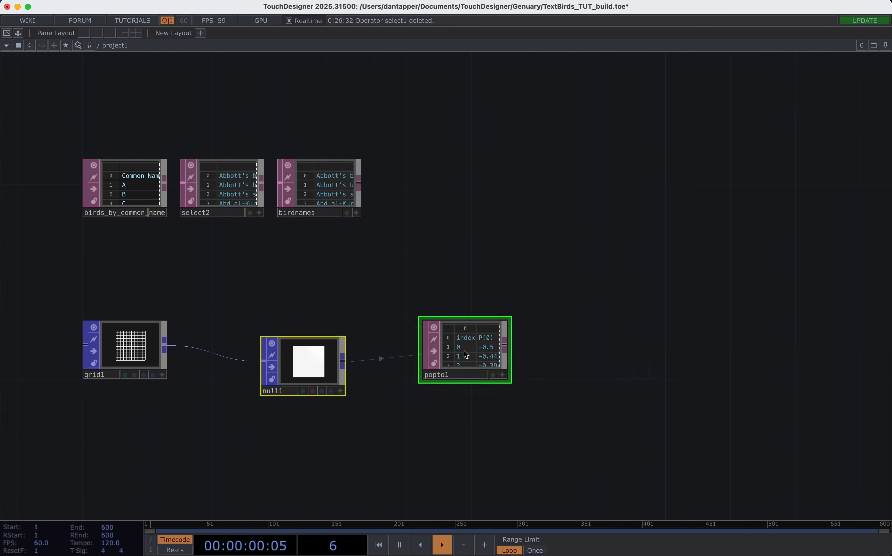
- Line up null1 in the same row as grid1 and directly below birdnames
drag(321, 355, 353, 339)
drag(502, 327, 518, 343)
drag(335, 349, 319, 349)
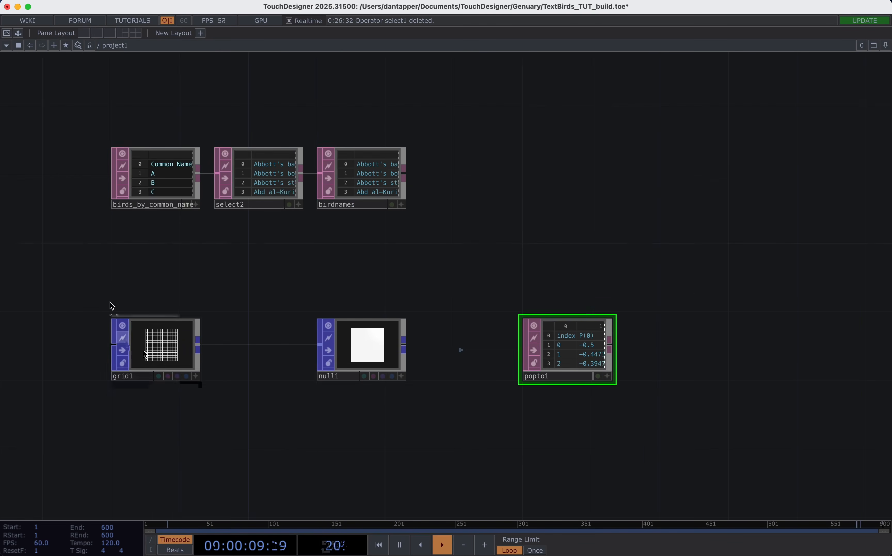
- Limit popto1's extracted Attributes to P for the grid's point positions and check the resulting table
scroll(110, 304, up, 5)
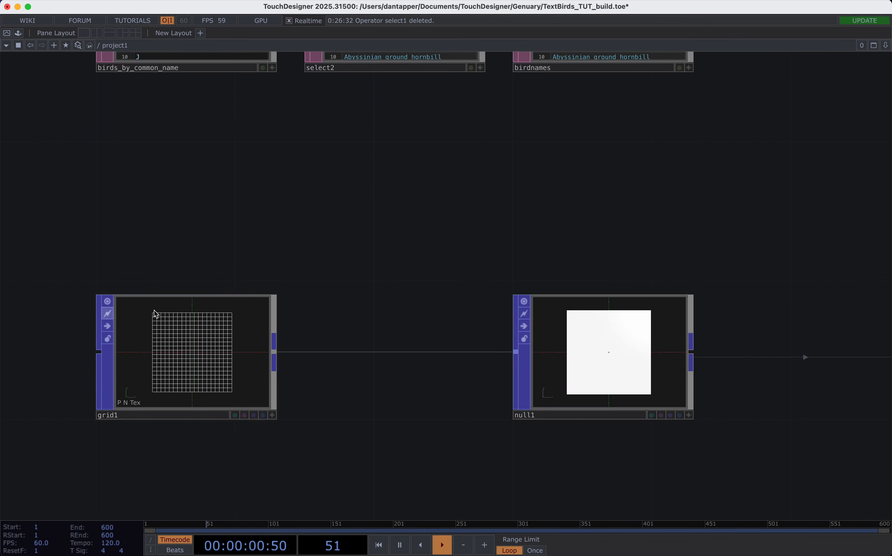
scroll(239, 406, down, 6)
drag(458, 345, 357, 295)
key(p)
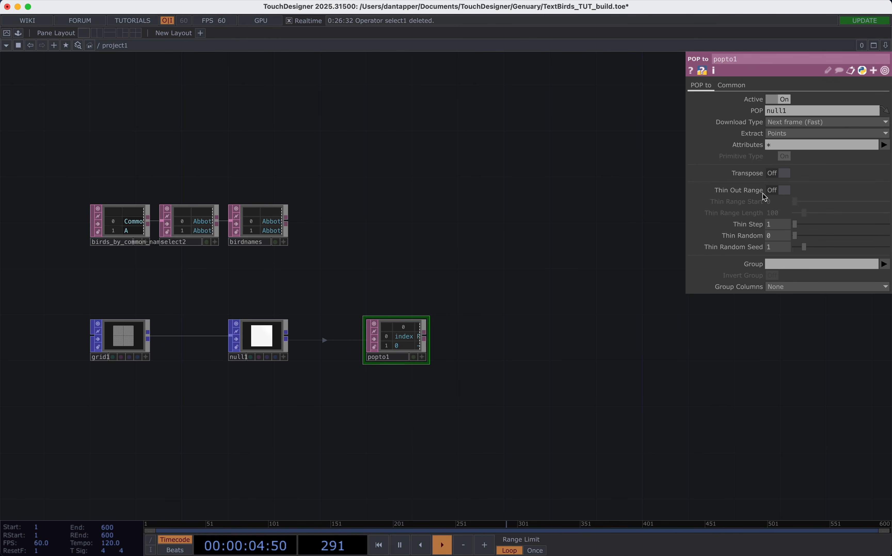
click(884, 145)
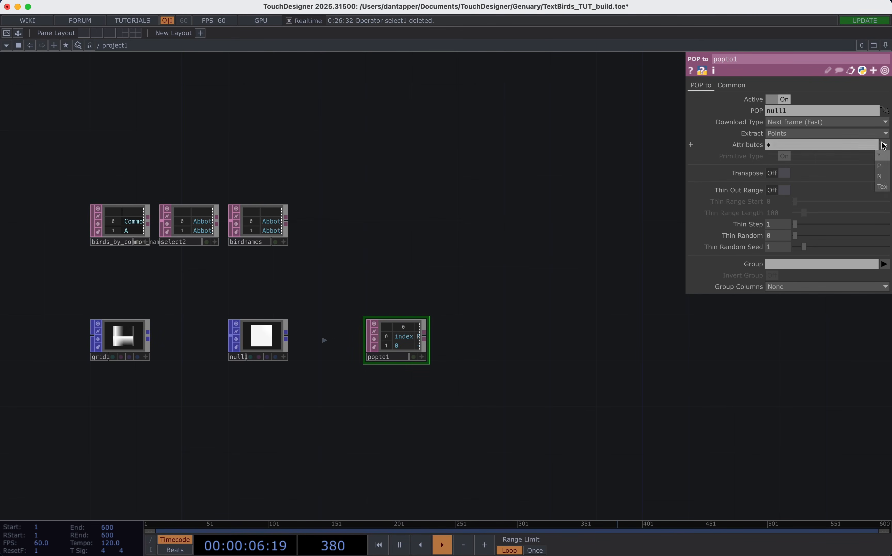
click(881, 168)
scroll(405, 345, up, 5)
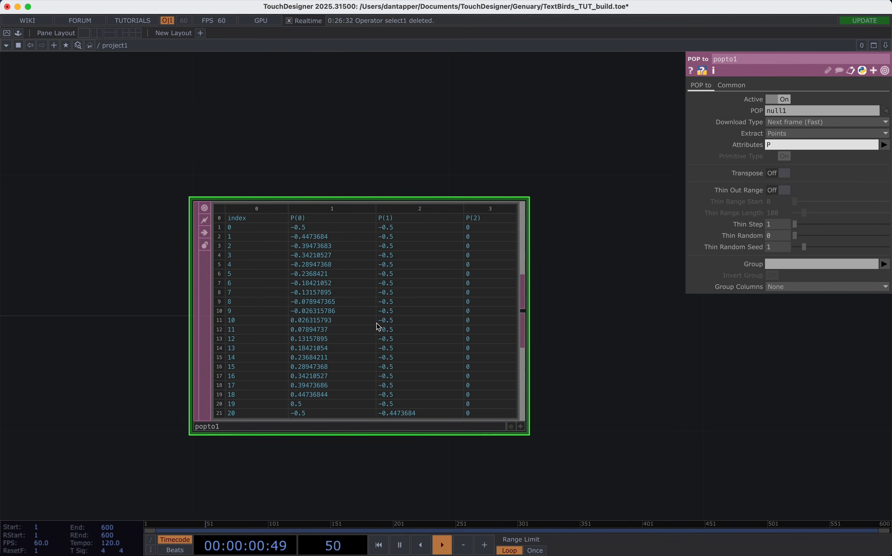
- Add a Select DAT connected to the output of popto1
scroll(581, 270, down, 2)
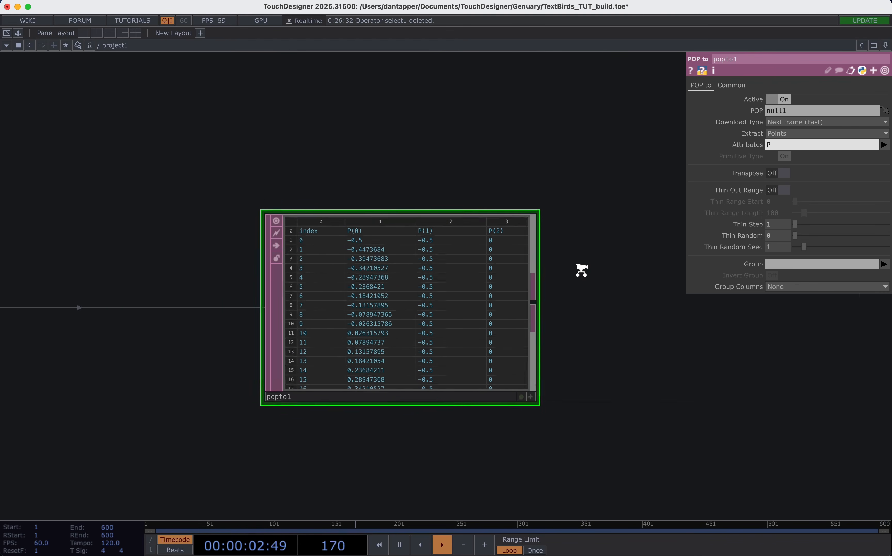
scroll(581, 270, down, 1)
drag(504, 263, 397, 243)
drag(432, 277, 528, 276)
key(Tab)
text(se)
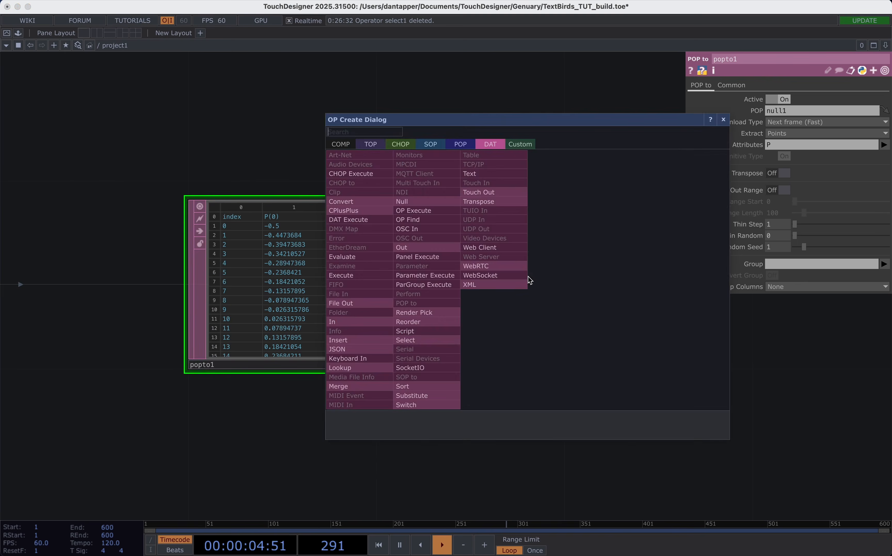
click(414, 341)
click(578, 286)
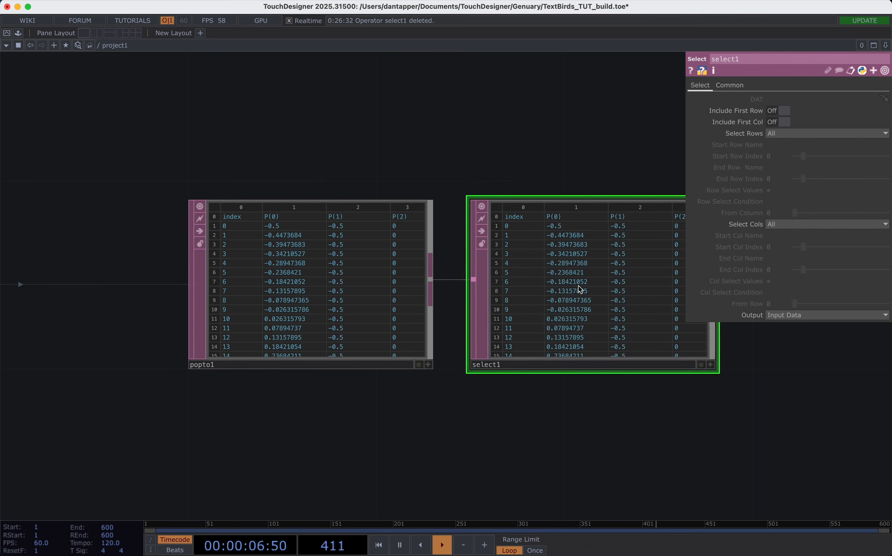
- Set select1 to select rows by Index with a Start Row Index of 1, dropping the header row
scroll(519, 378, right, 3)
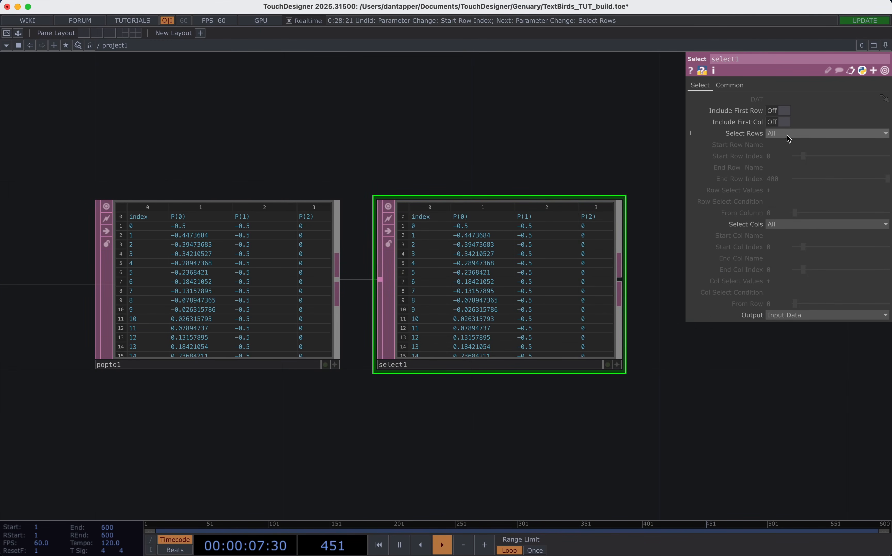
click(786, 135)
click(782, 163)
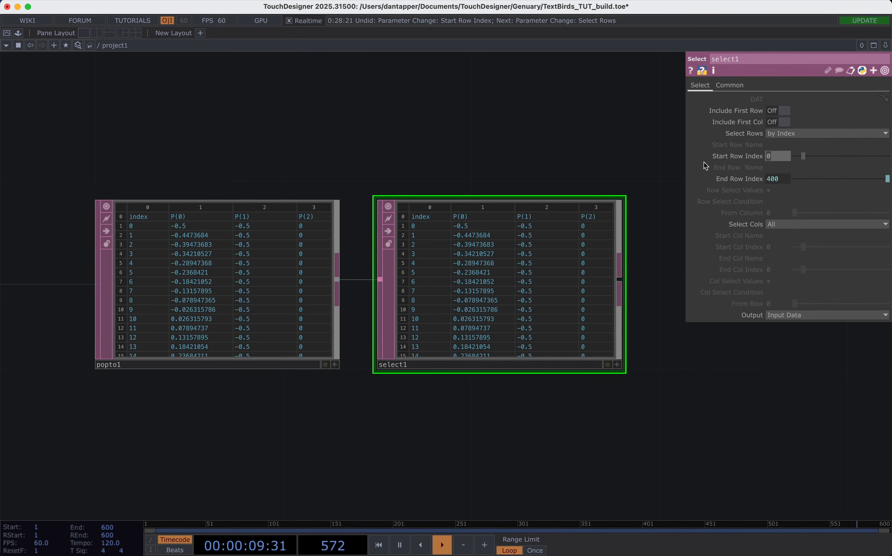
text(1)
key(Return)
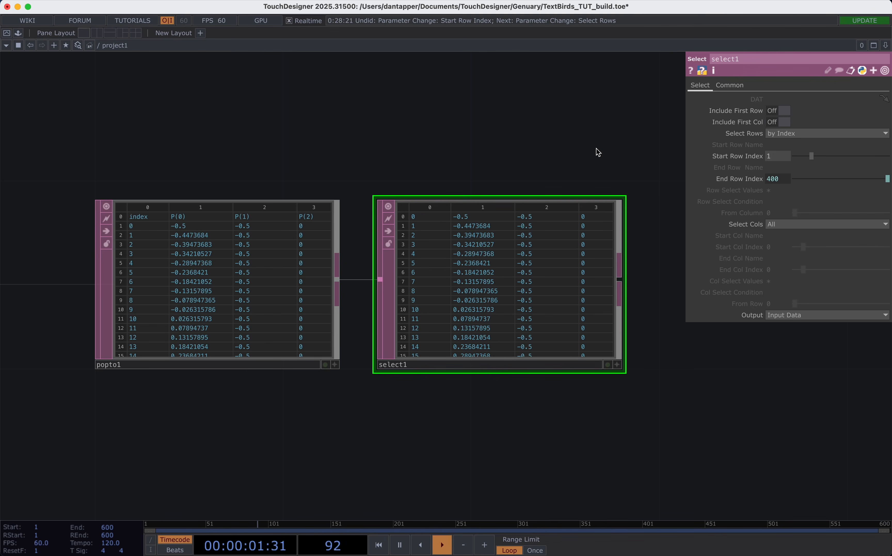
- Set select1 to select columns by Index, from Start Col Index 1 to End Col Index 2
click(799, 225)
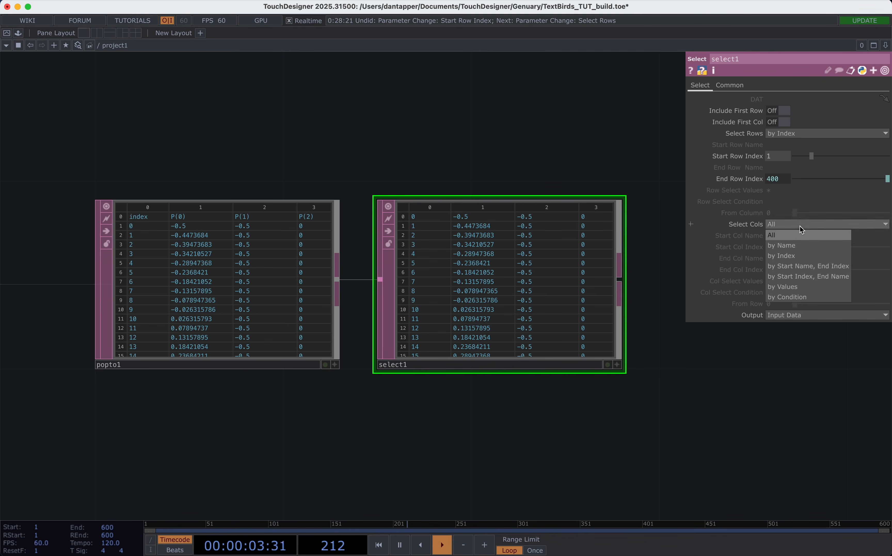
click(787, 257)
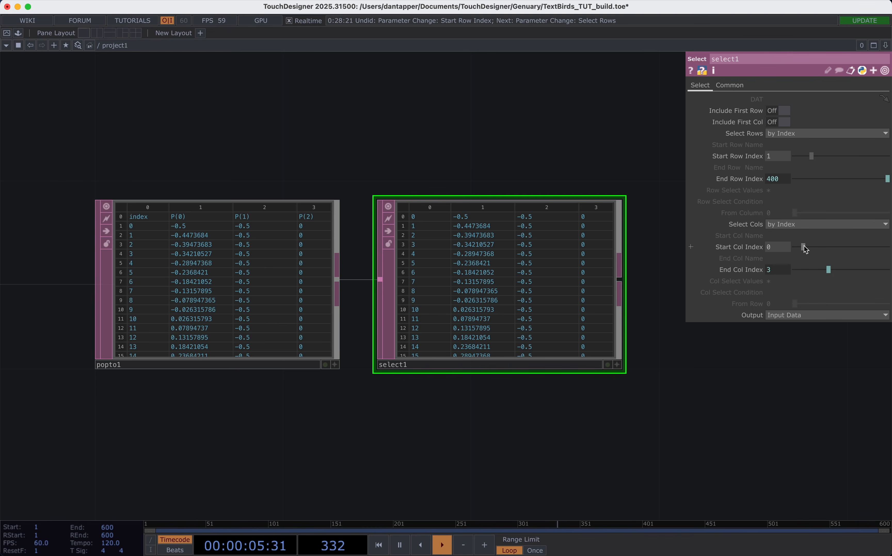
drag(804, 246, 808, 246)
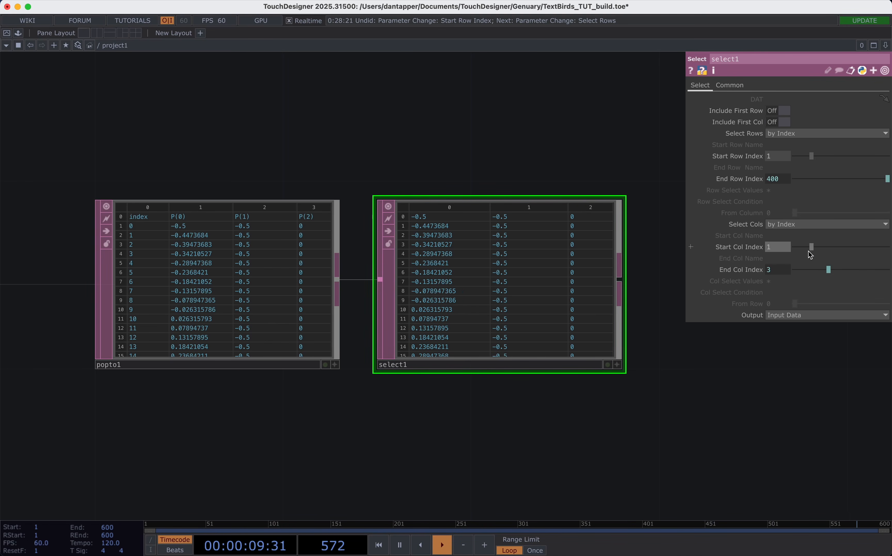
drag(829, 270, 823, 269)
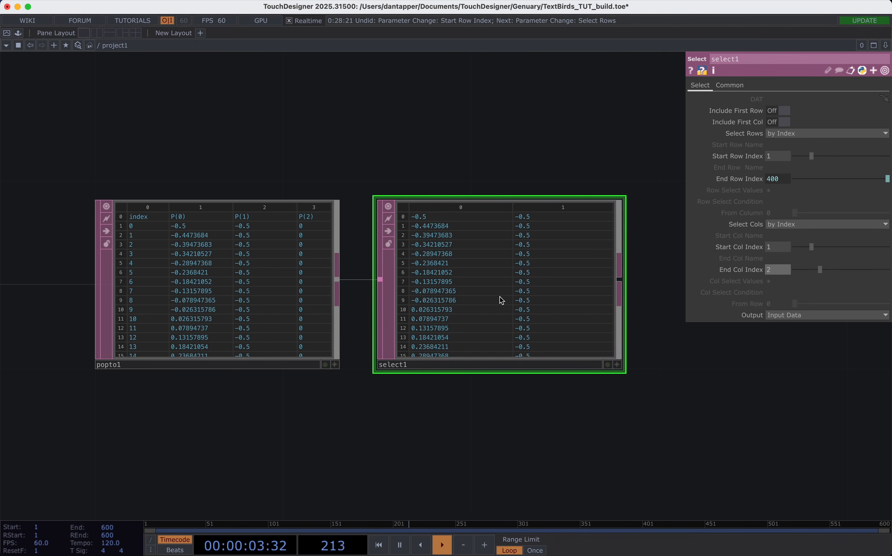
- Add a Merge DAT after select1 and connect birdnames as its second input
scroll(500, 298, down, 5)
drag(442, 393, 391, 393)
drag(459, 289, 500, 289)
scroll(354, 294, down, 3)
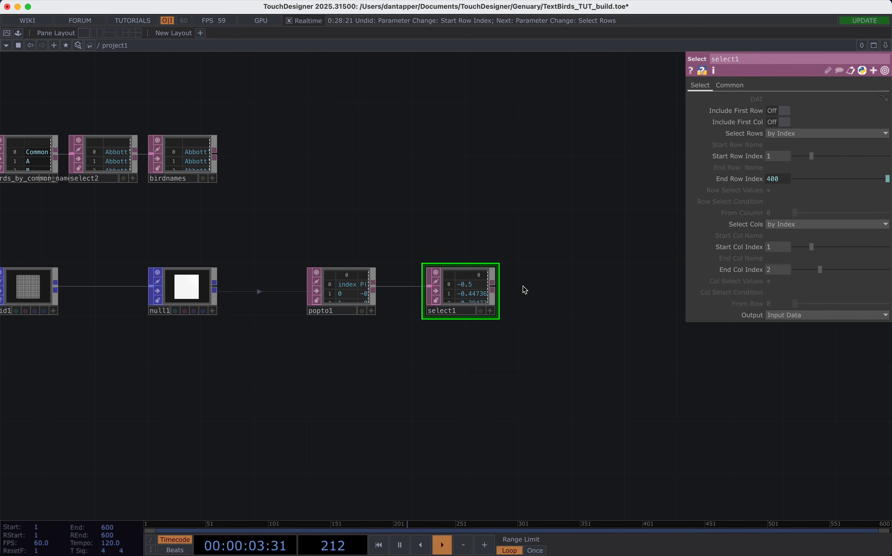
click(497, 290)
click(567, 272)
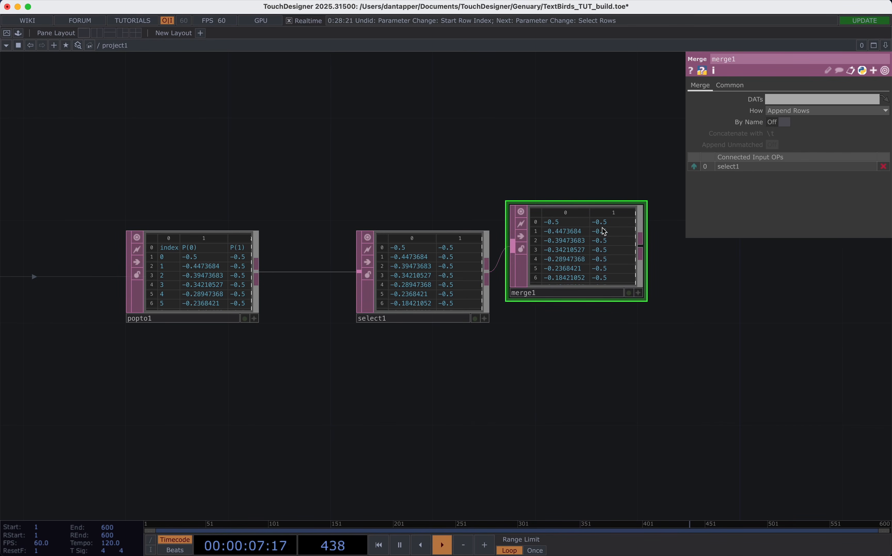
scroll(604, 231, down, 3)
drag(137, 76, 543, 269)
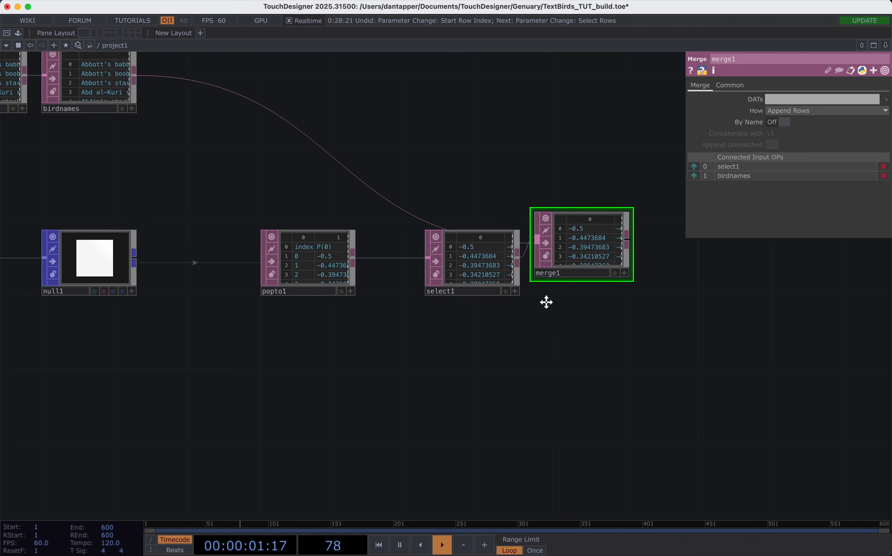
- Set merge1 to Append Columns and check that each position row is paired with a bird name
scroll(506, 245, right, 5)
click(769, 111)
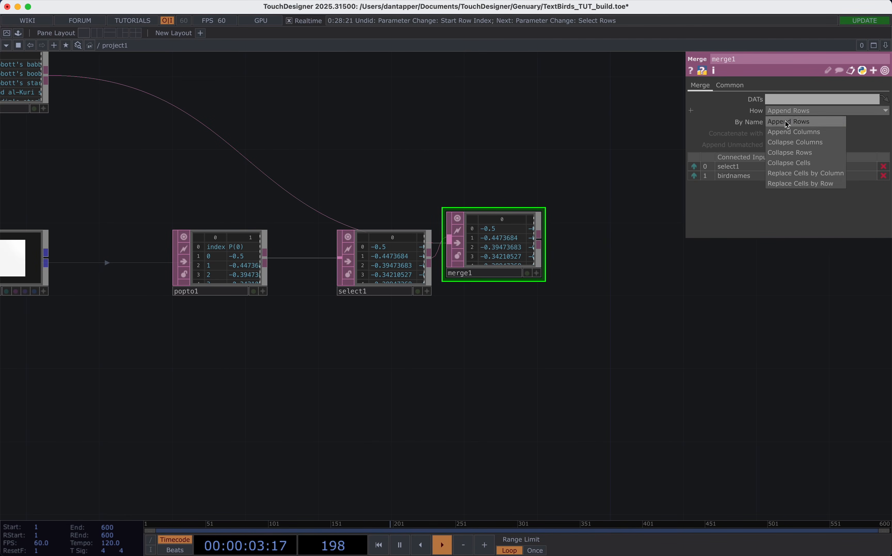
click(786, 121)
scroll(556, 185, right, 7)
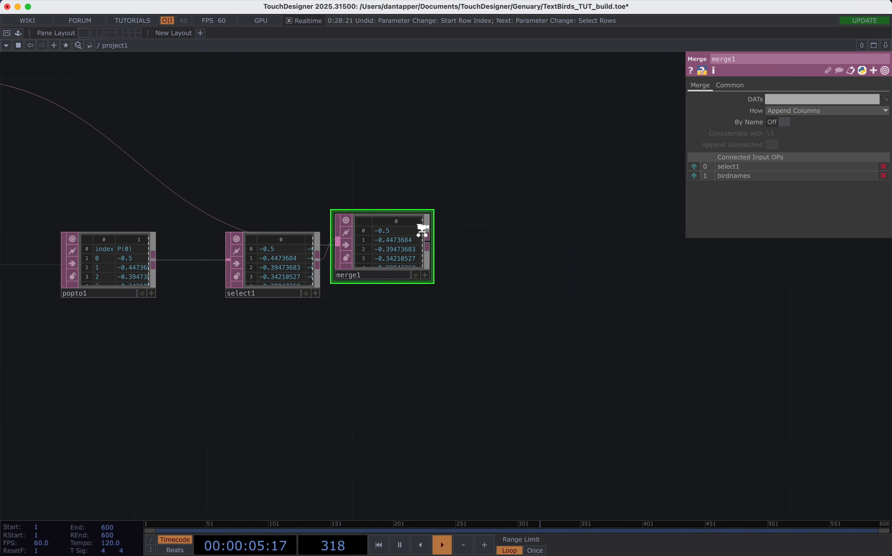
scroll(423, 234, up, 5)
scroll(389, 231, up, 1)
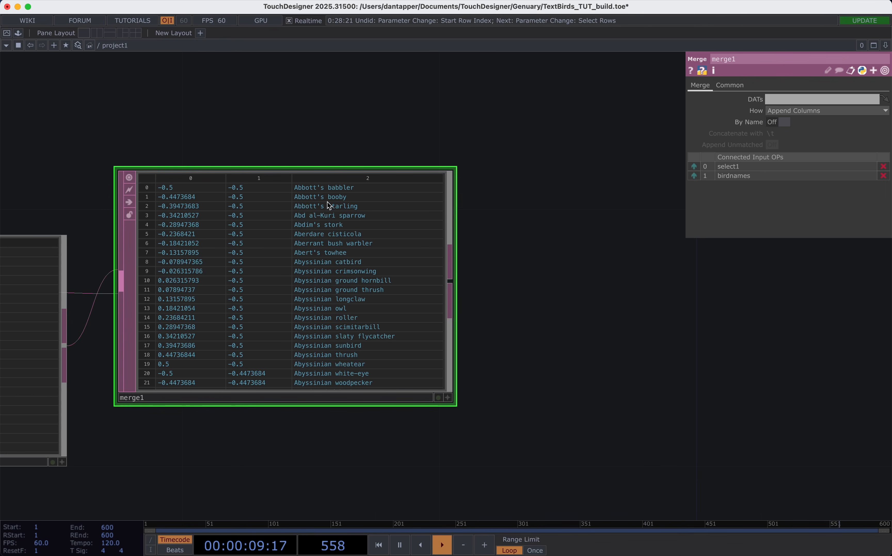
scroll(340, 299, down, 4)
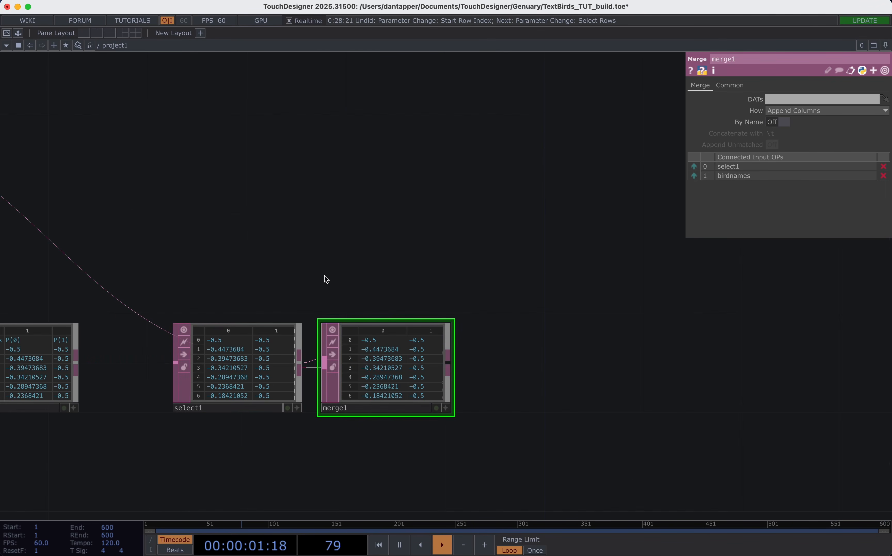
- Add a Table DAT above select1 and expand its single row to three columns
key(Tab)
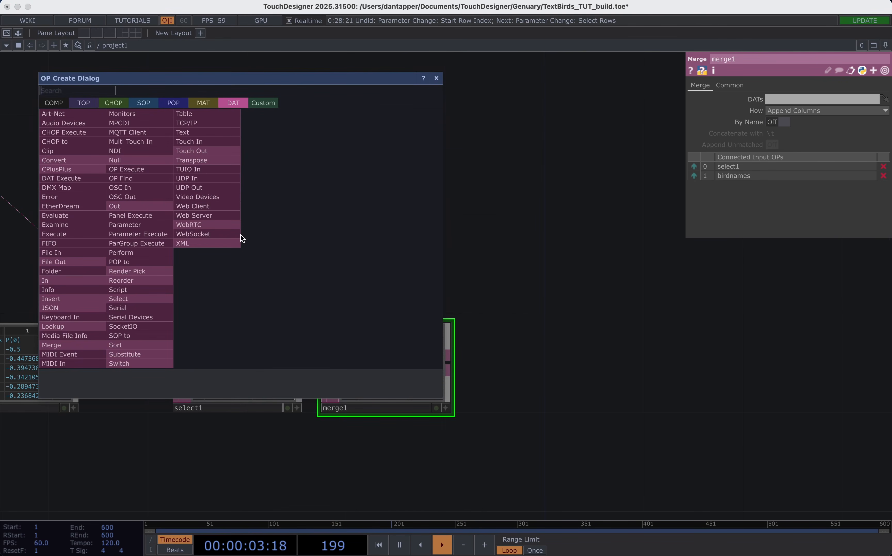
click(193, 117)
click(240, 248)
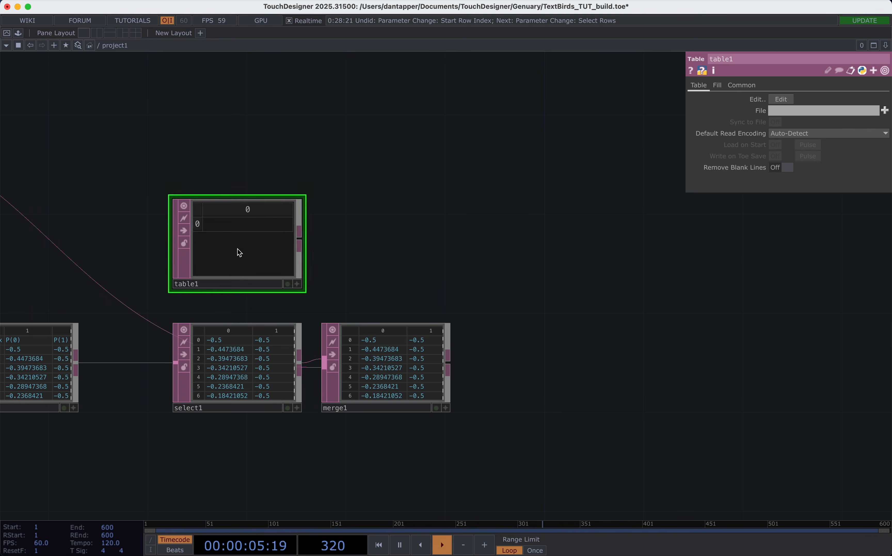
click(298, 283)
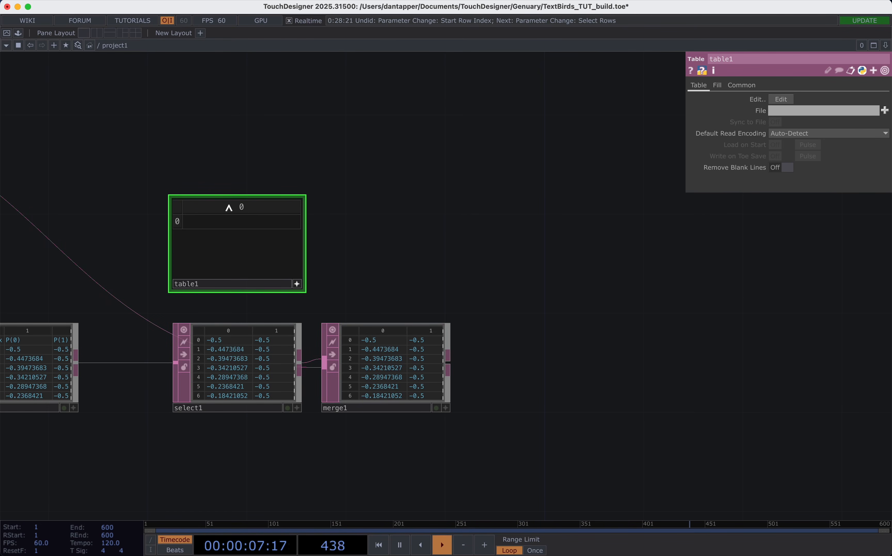
right_click(229, 208)
click(256, 209)
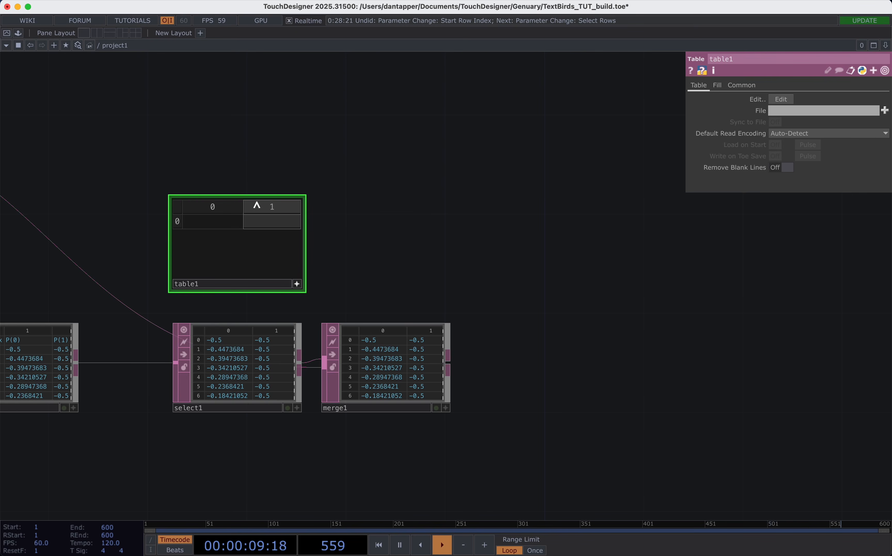
right_click(254, 208)
click(299, 208)
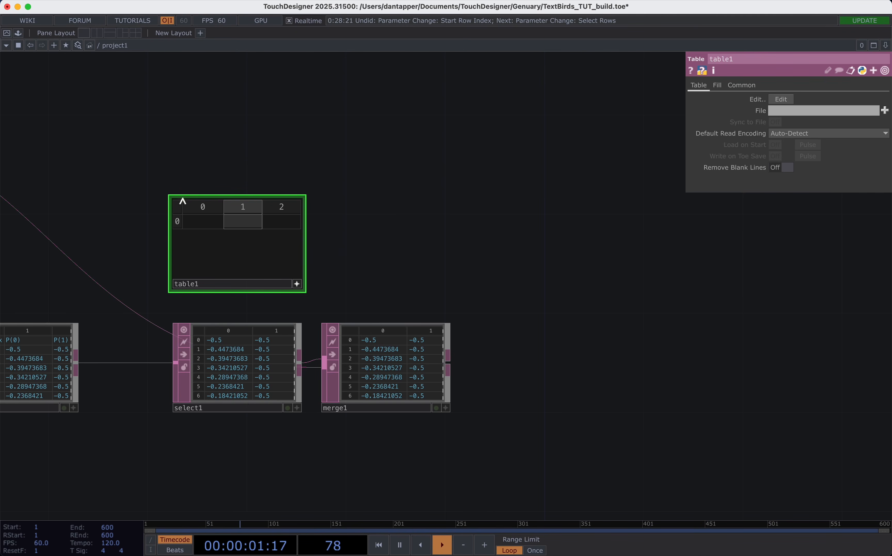
- Enter the column headers x, y and text in table1's first row and finish editing the table
click(210, 221)
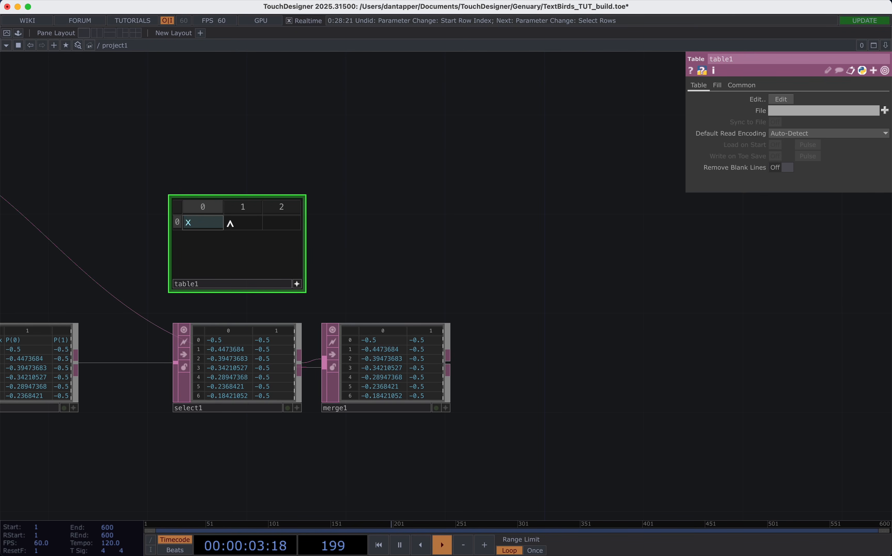
click(240, 224)
click(276, 225)
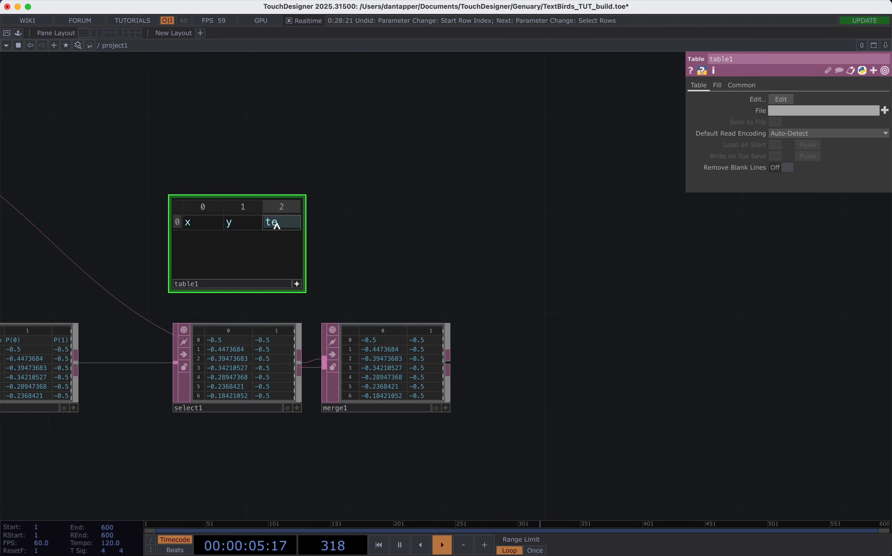
click(365, 223)
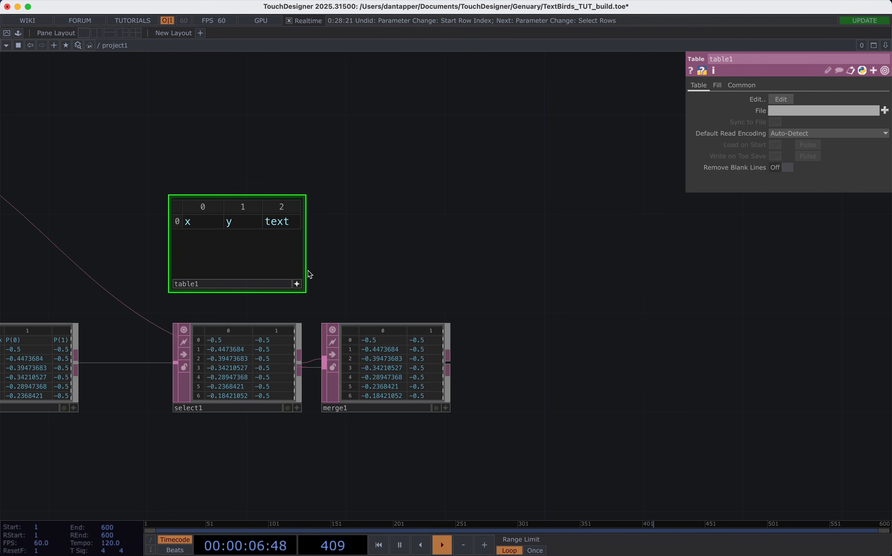
click(297, 283)
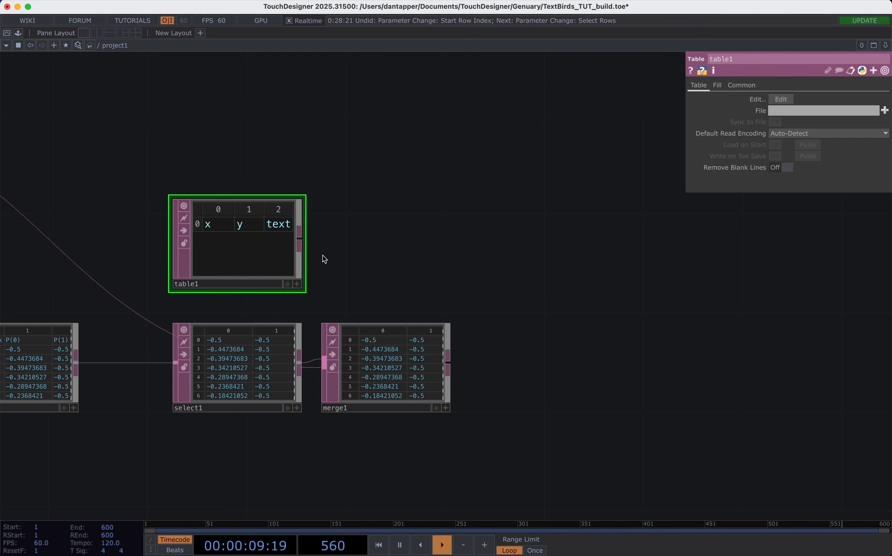
- Combine table1 and merge1 in a new Merge DAT, headers first, and move it closer in line with table1
click(299, 239)
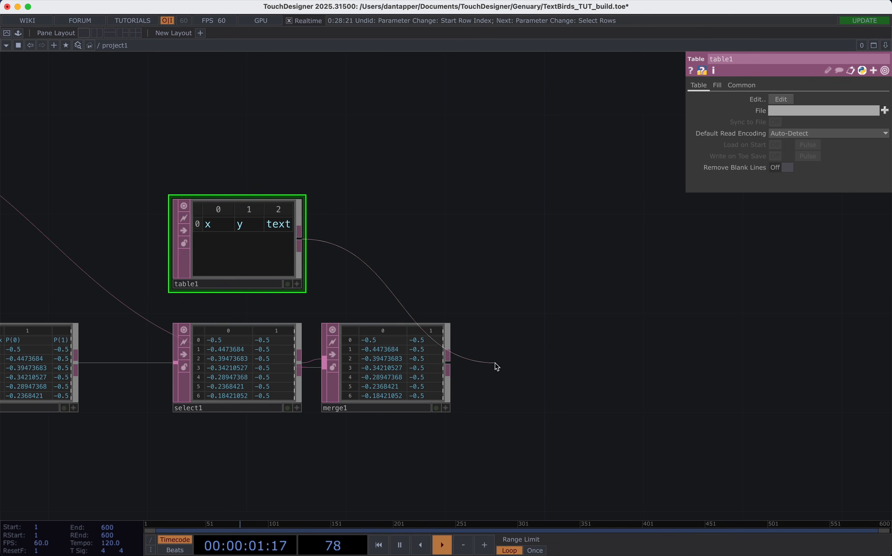
click(533, 300)
text(me)
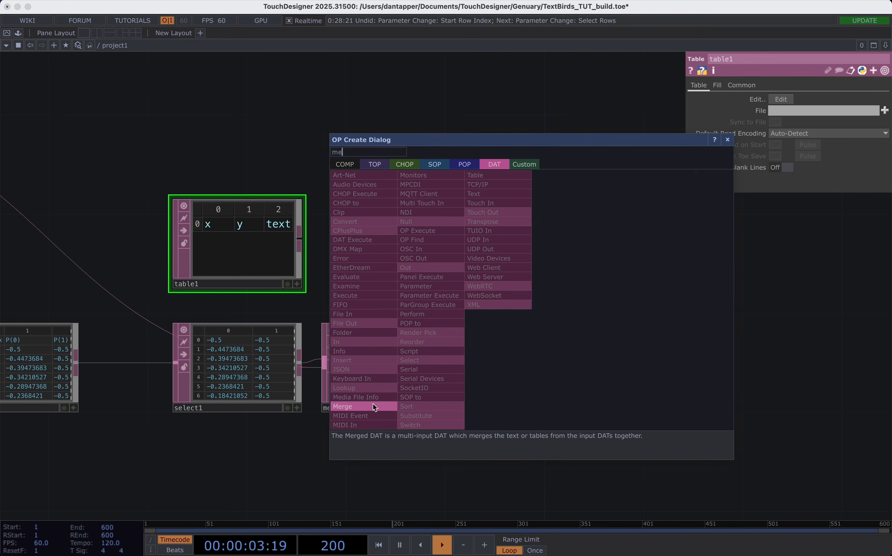
click(364, 406)
click(529, 287)
click(447, 362)
click(522, 312)
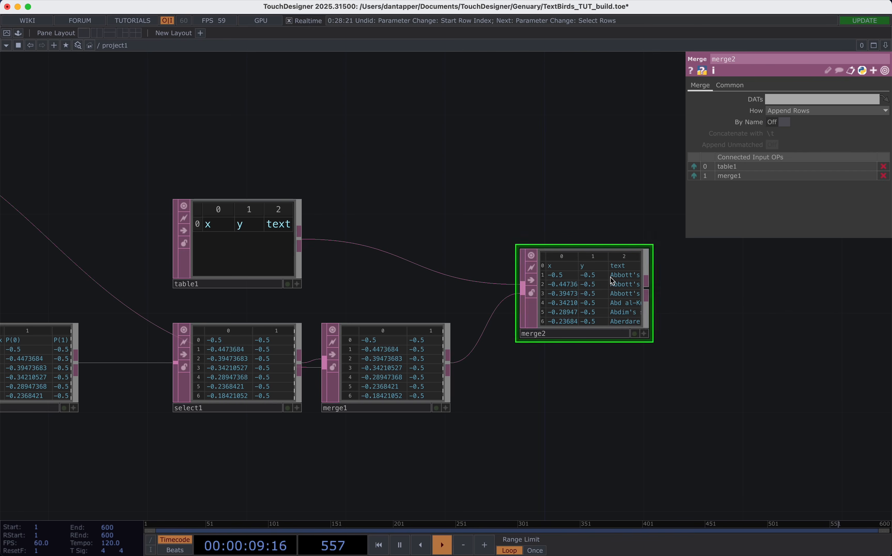
scroll(577, 267, up, 5)
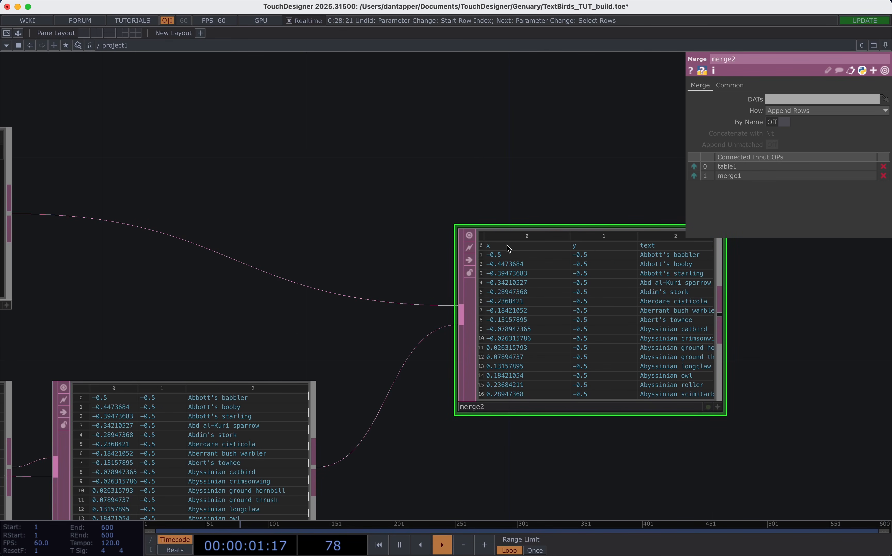
drag(602, 298, 504, 232)
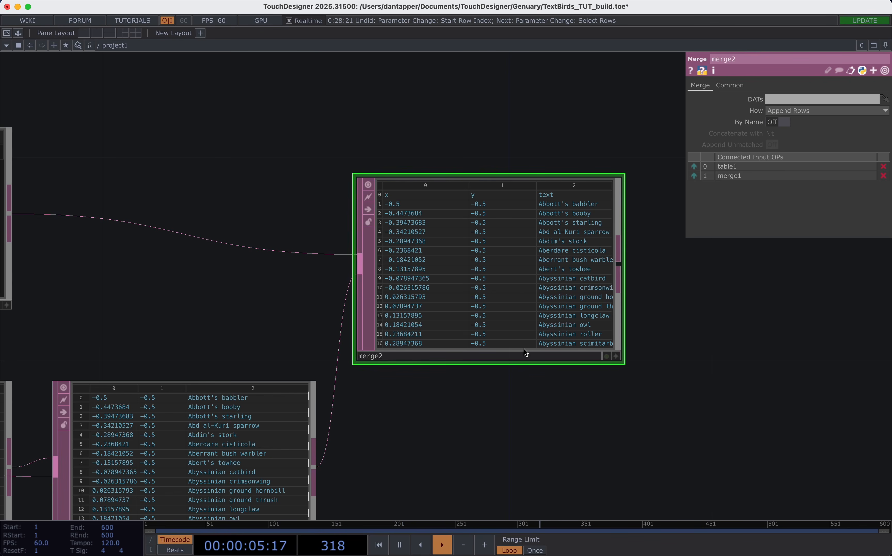
- Add a Text TOP in the empty area above merge2
scroll(587, 369, down, 6)
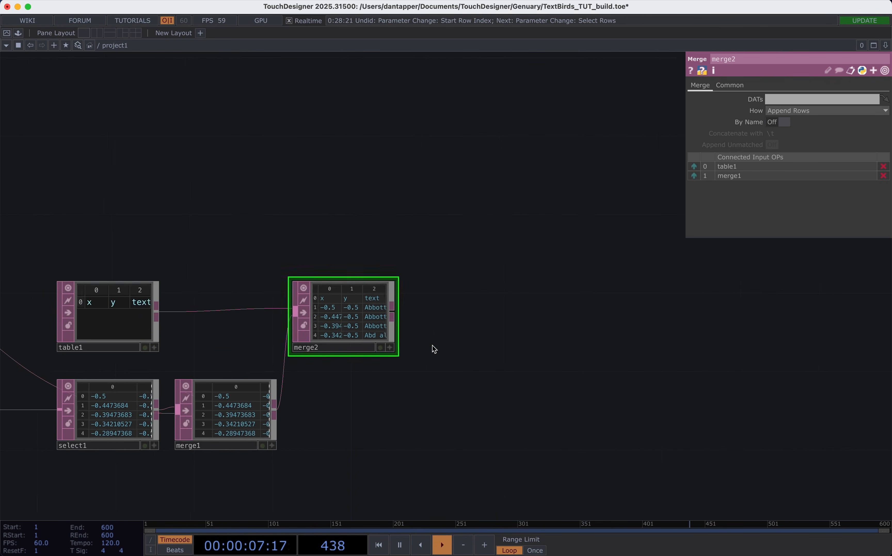
key(Tab)
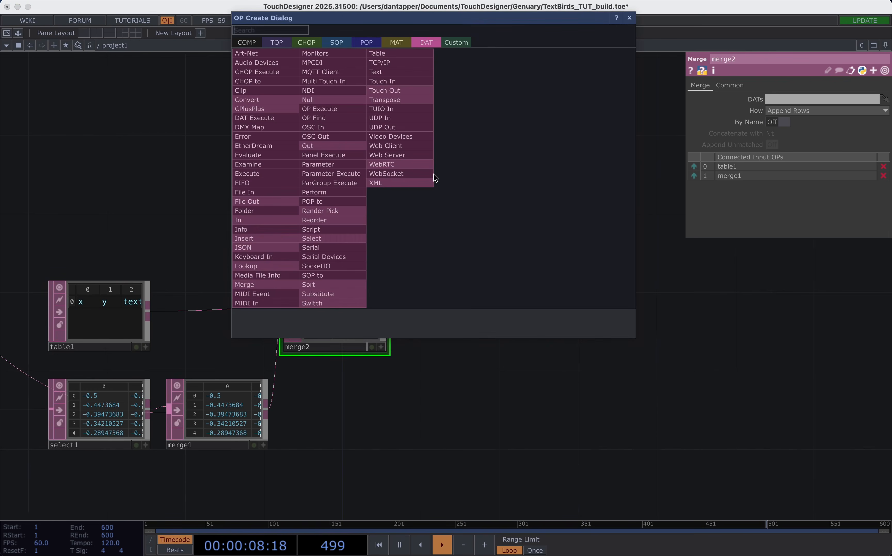
click(287, 37)
text(te)
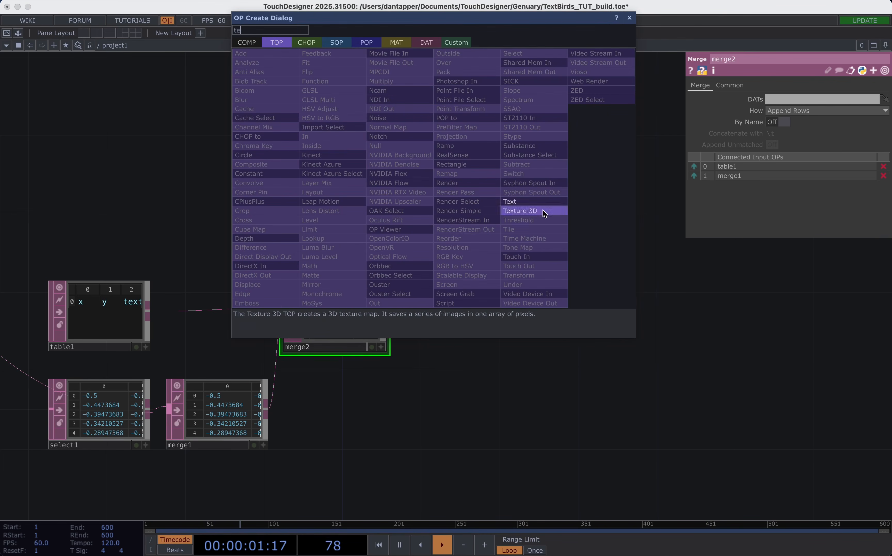
click(532, 201)
click(462, 140)
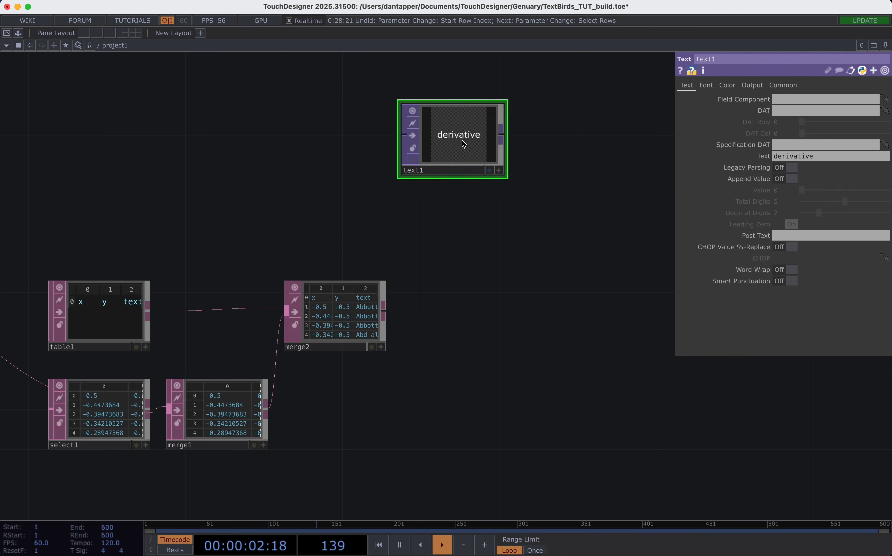
- Set the Text TOP's resolution to 1000 by 1000
click(775, 88)
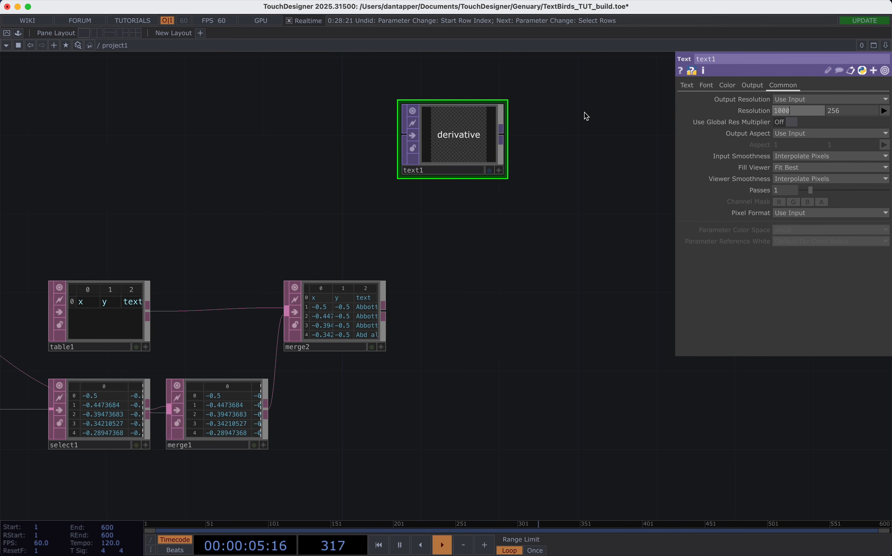
key(Tab)
text(1000)
key(Return)
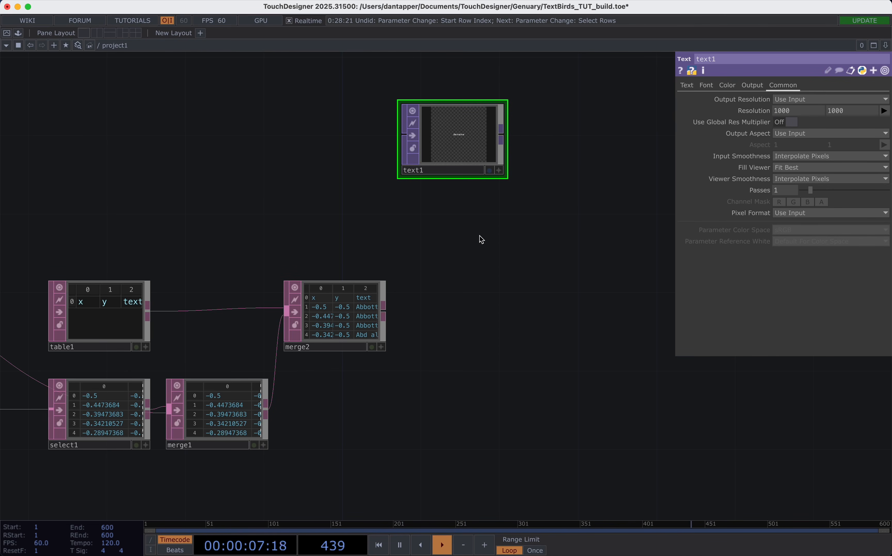
- Reduce the Text TOP's horizontal font size to 13.7 points
scroll(473, 163, up, 5)
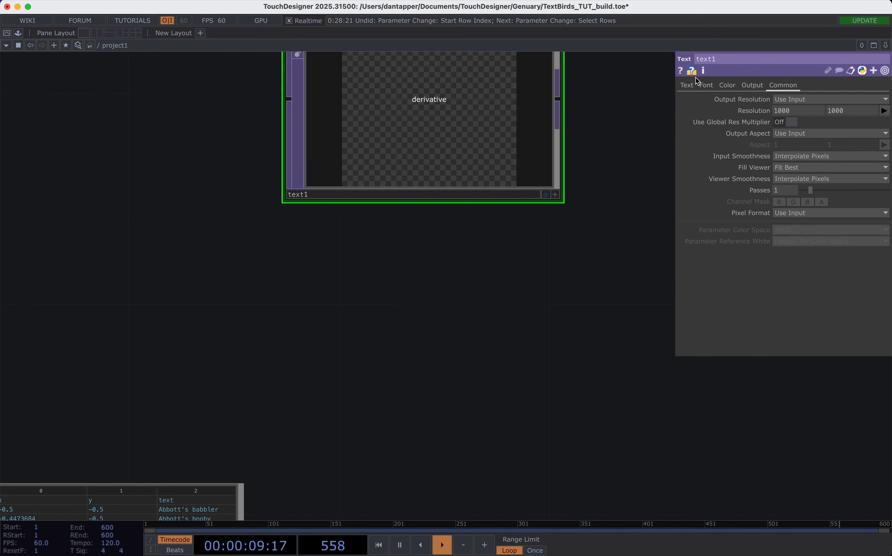
click(687, 85)
click(705, 85)
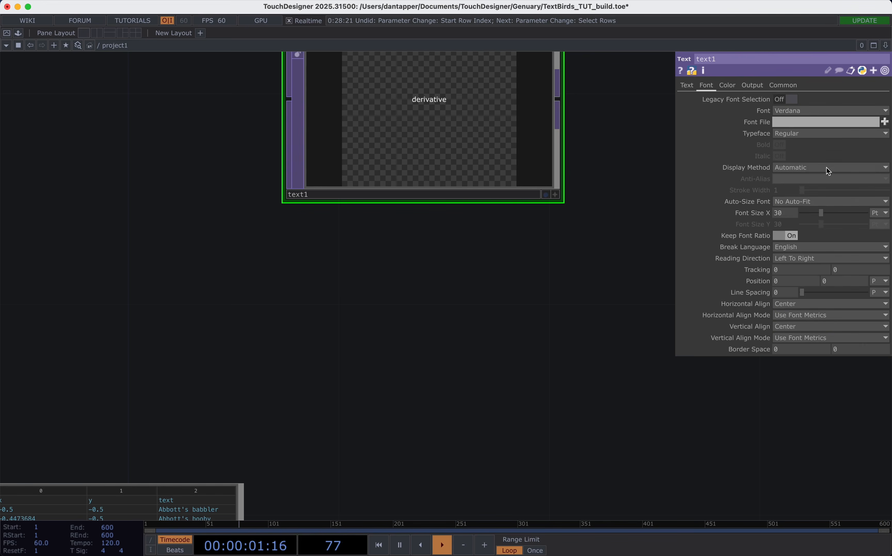
drag(814, 212, 645, 294)
- Add a Null DAT after merge2 and assign it as text1's Specification DAT
scroll(495, 362, down, 3)
scroll(495, 362, down, 2)
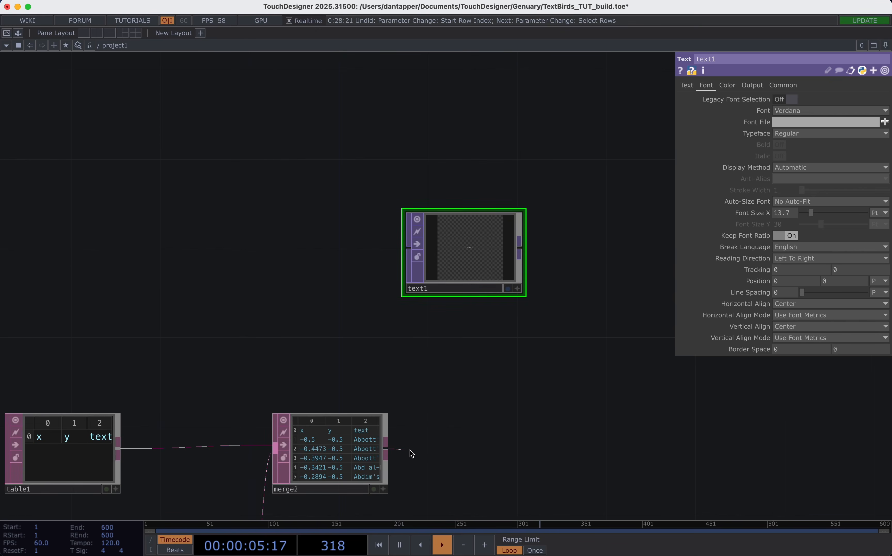
key(Tab)
text(nu)
click(288, 319)
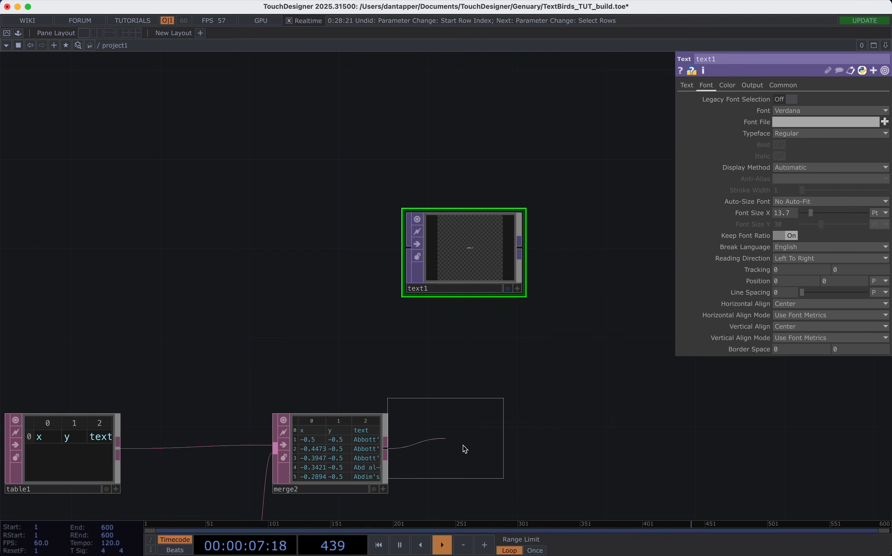
click(514, 469)
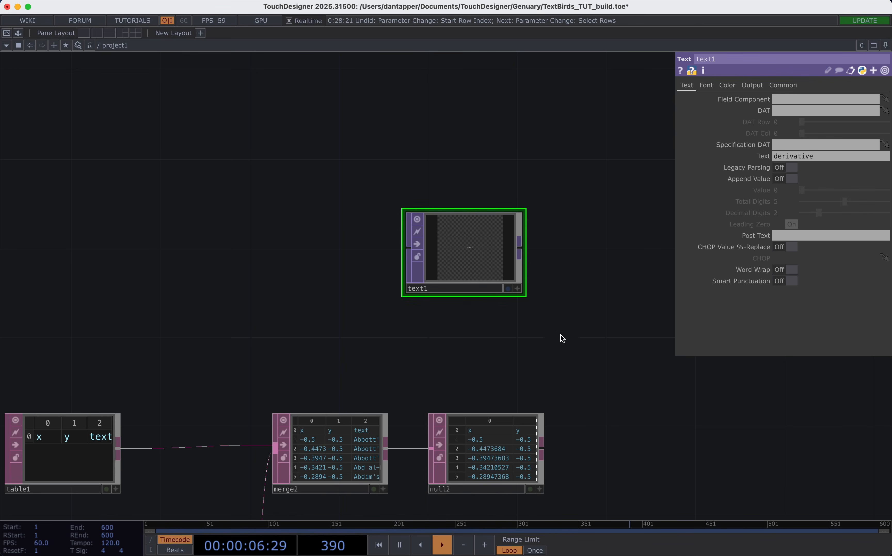
drag(497, 441, 790, 144)
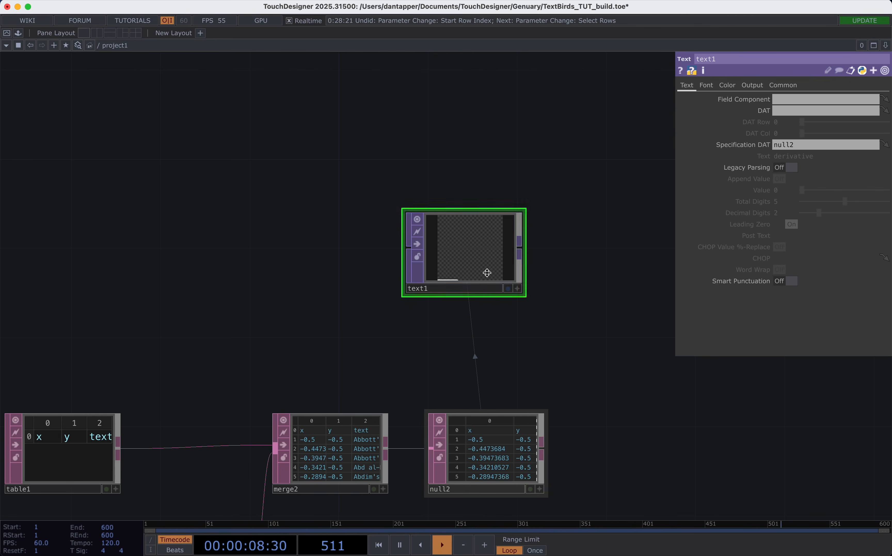
- Examine where text1 draws the bird names and trace the network that supplies their positions
scroll(449, 275, up, 5)
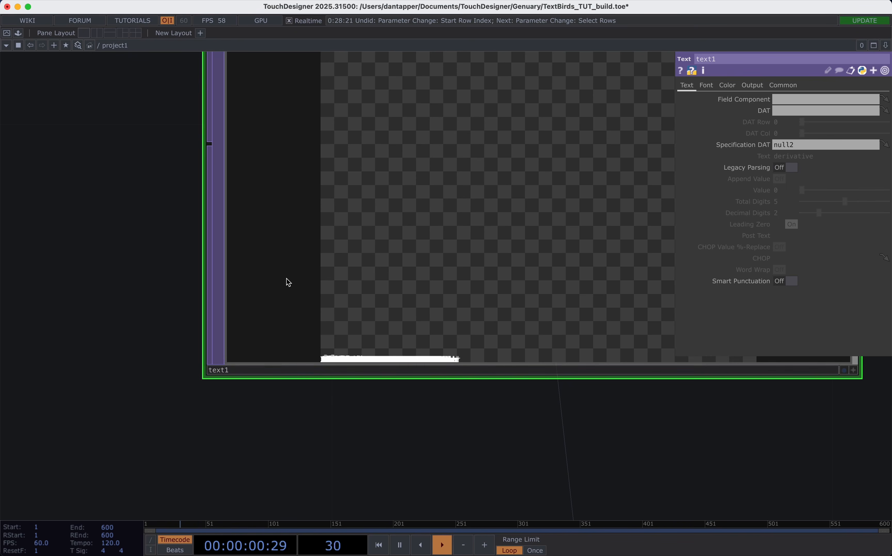
scroll(371, 399, down, 5)
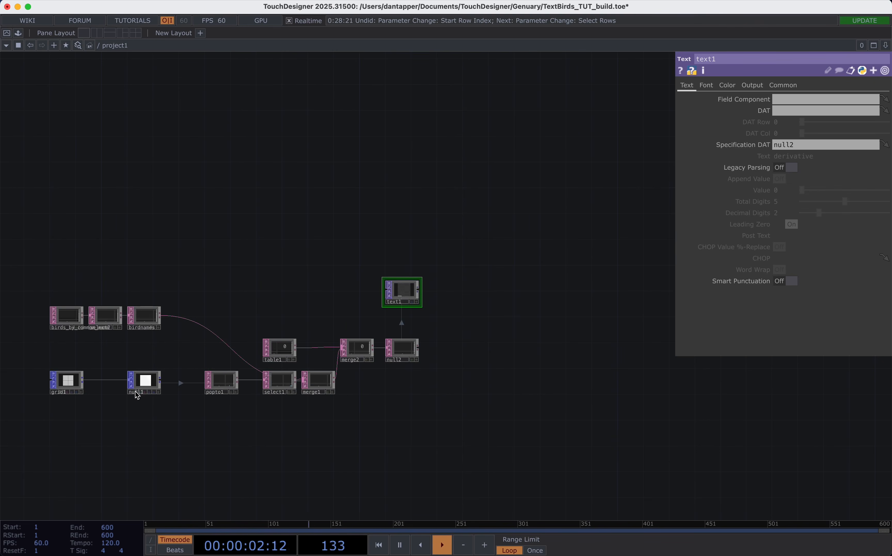
scroll(136, 394, up, 2)
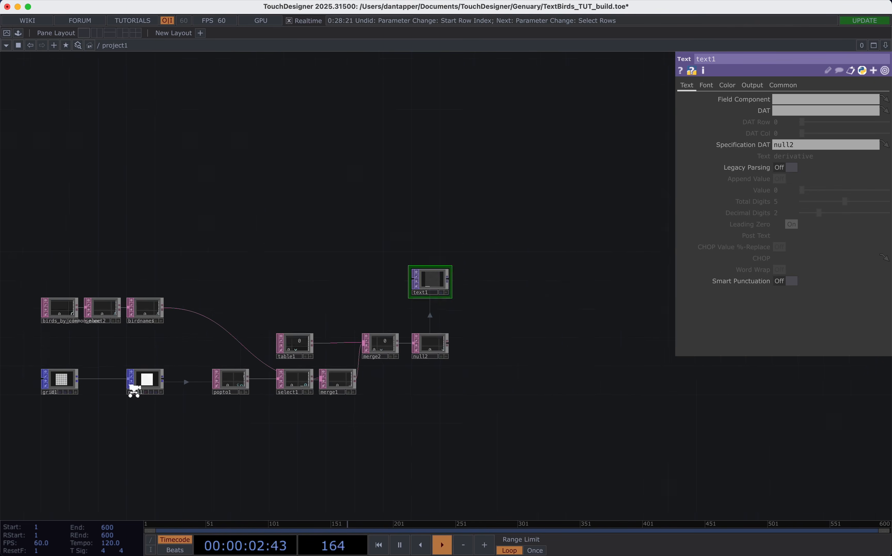
scroll(131, 391, up, 3)
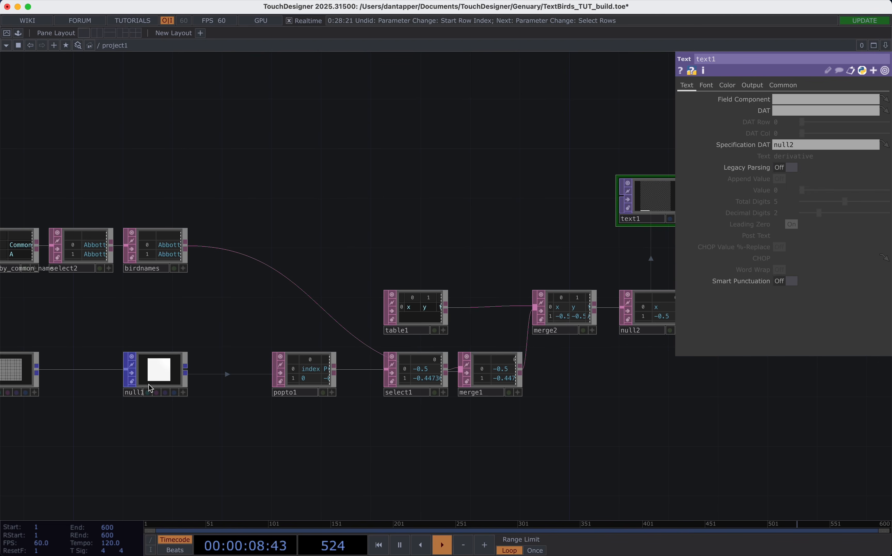
drag(554, 443, 415, 440)
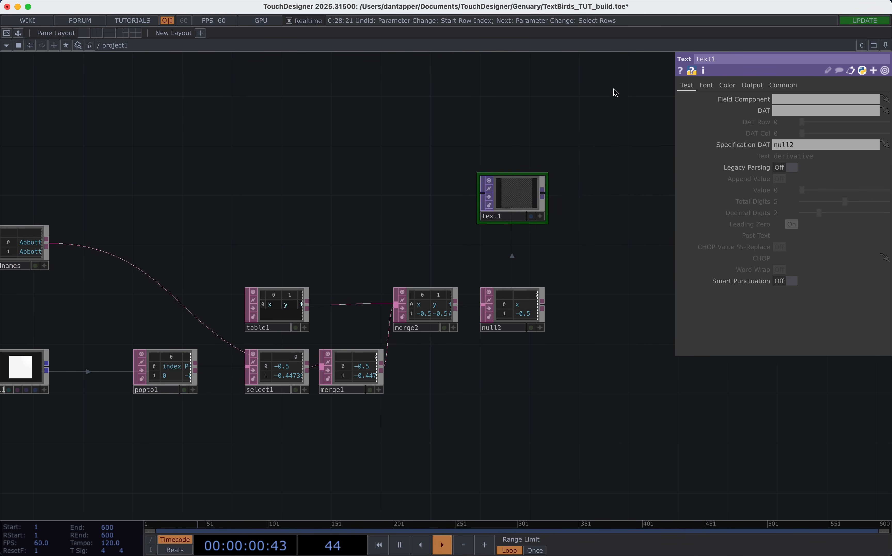
scroll(520, 201, up, 6)
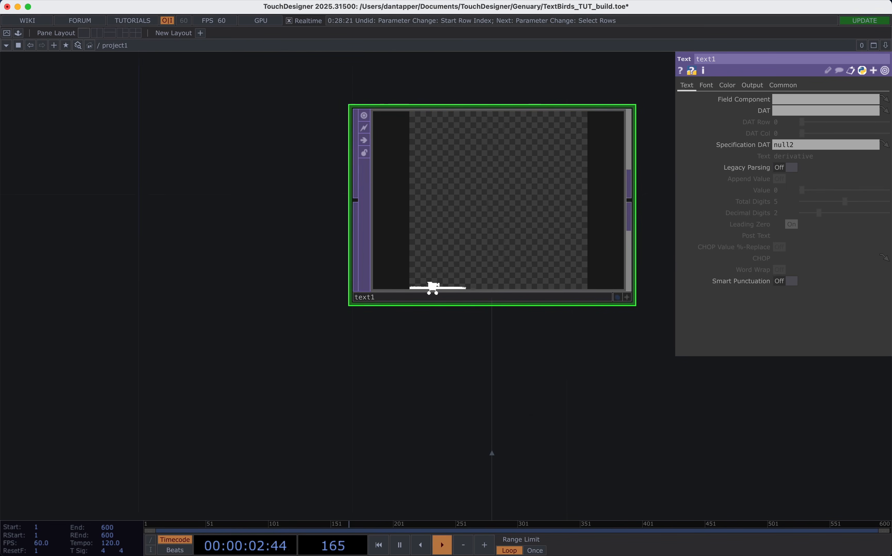
scroll(428, 285, up, 3)
scroll(447, 380, down, 5)
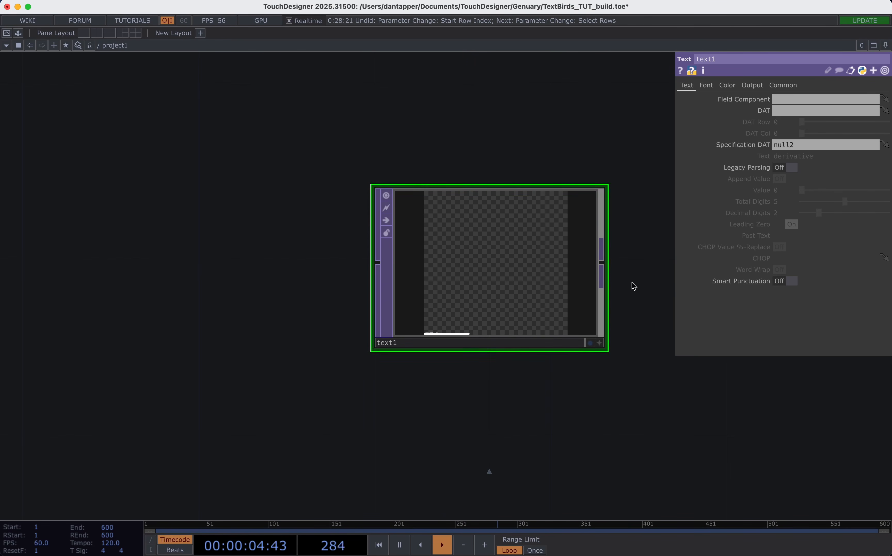
- Make room after grid1 by moving null1 and insert a Math Mix POP between the two
middle_drag(602, 351, 320, 378)
drag(320, 378, 506, 283)
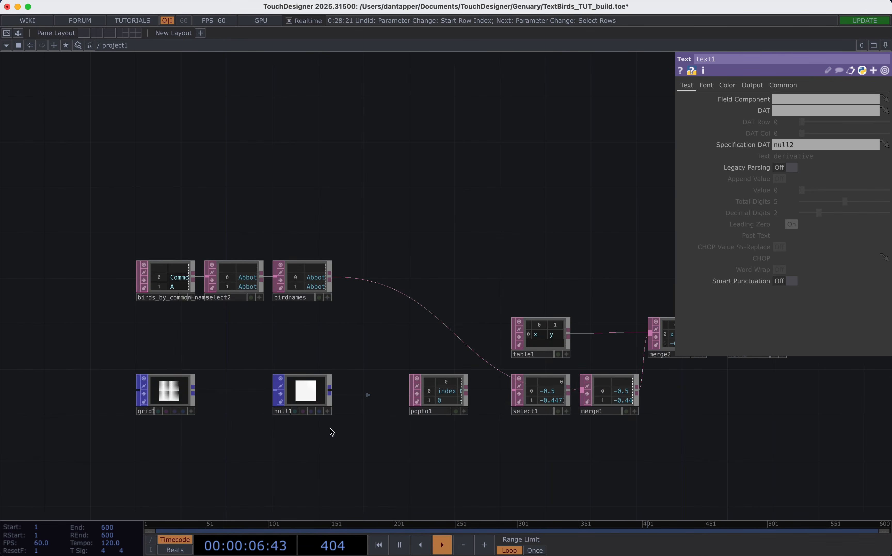
drag(298, 392, 354, 391)
right_click(260, 390)
click(272, 380)
text(ma)
click(168, 470)
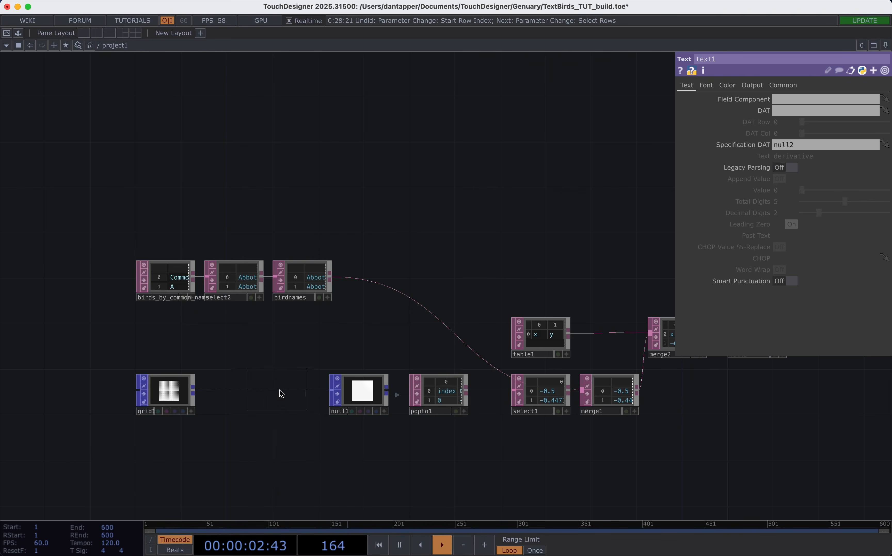
click(283, 392)
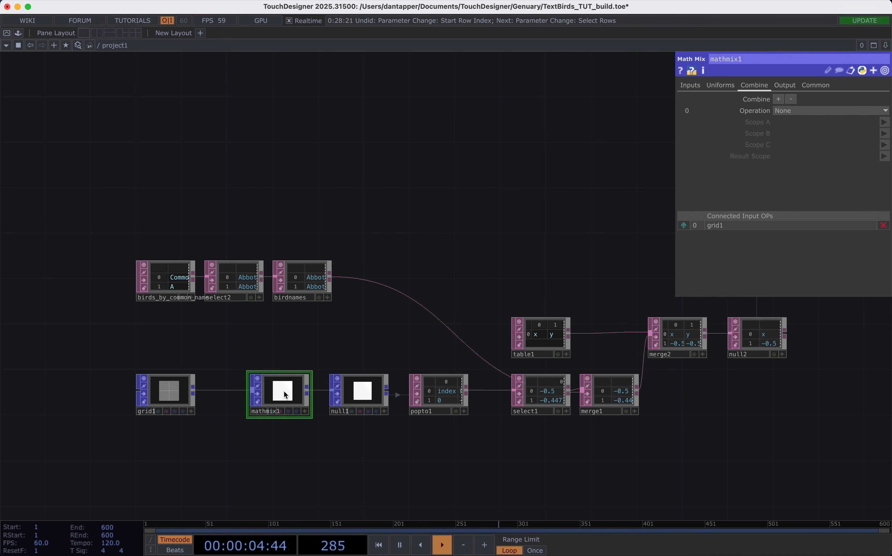
- Configure mathmix1 to multiply with A * B, using P as Scope A and 1000 as Scope B, and check the text output
scroll(611, 372, right, 10)
scroll(587, 365, down, 5)
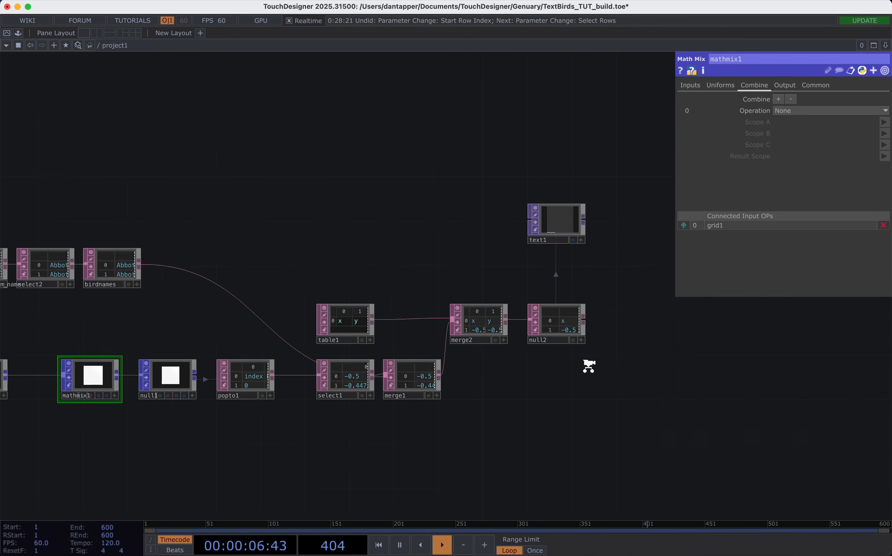
click(791, 110)
click(796, 152)
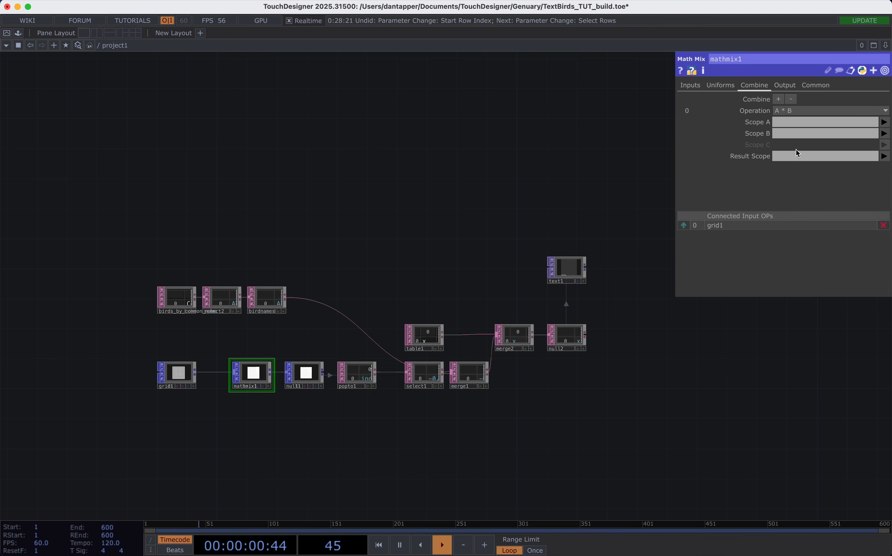
click(884, 122)
click(883, 132)
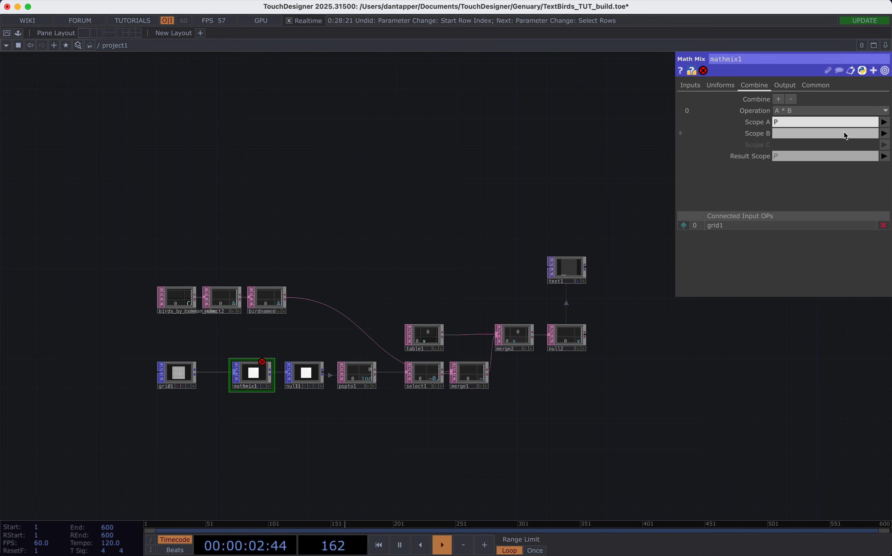
click(817, 130)
text(1000)
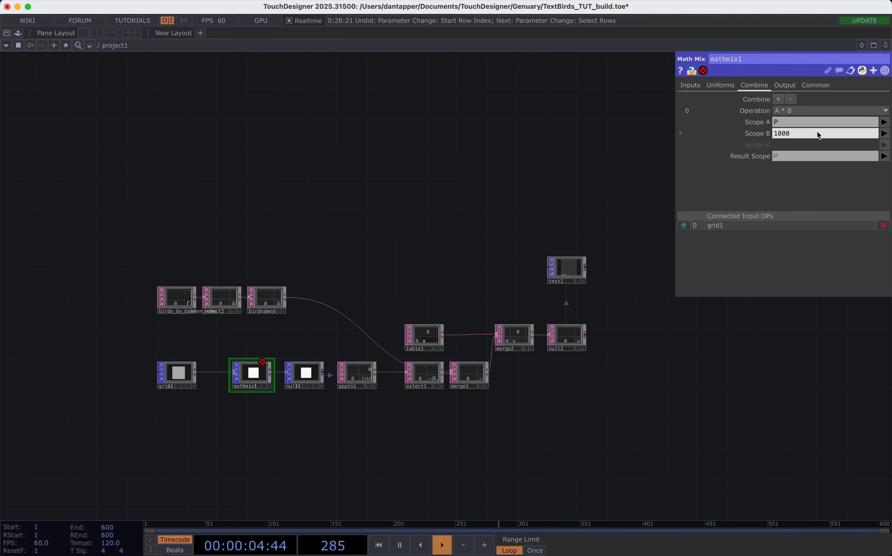
key(Return)
scroll(576, 276, up, 6)
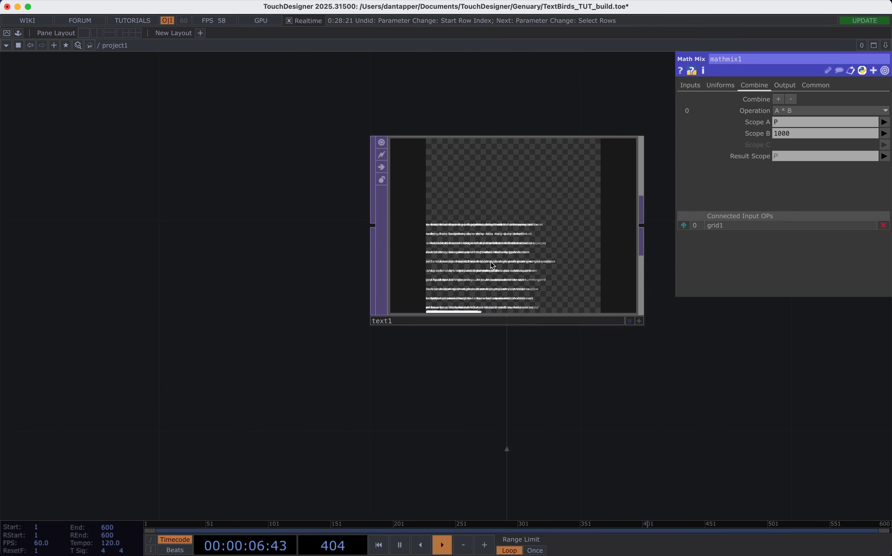
scroll(492, 261, up, 3)
scroll(491, 260, down, 9)
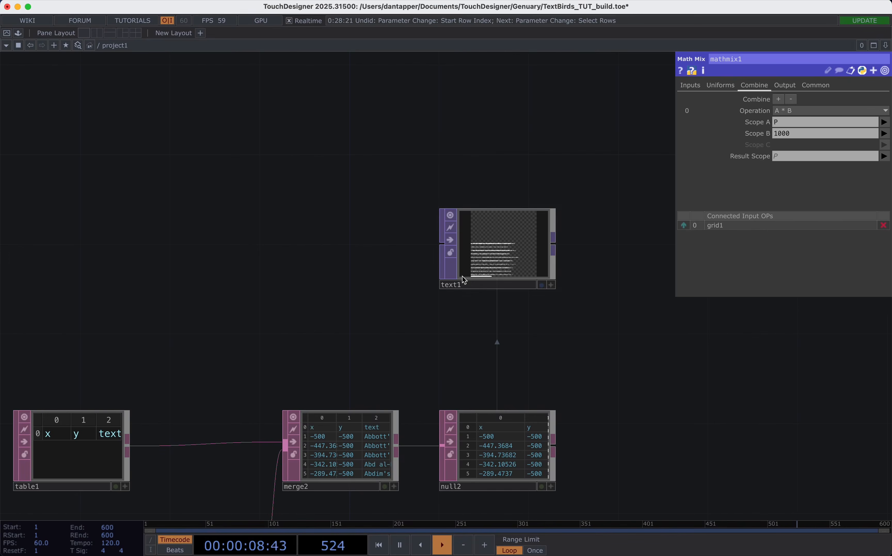
- Translate grid1 by 0.5 in both X and Y and inspect the name layout in text1
scroll(478, 236, left, 5)
scroll(434, 279, down, 3)
scroll(328, 385, left, 5)
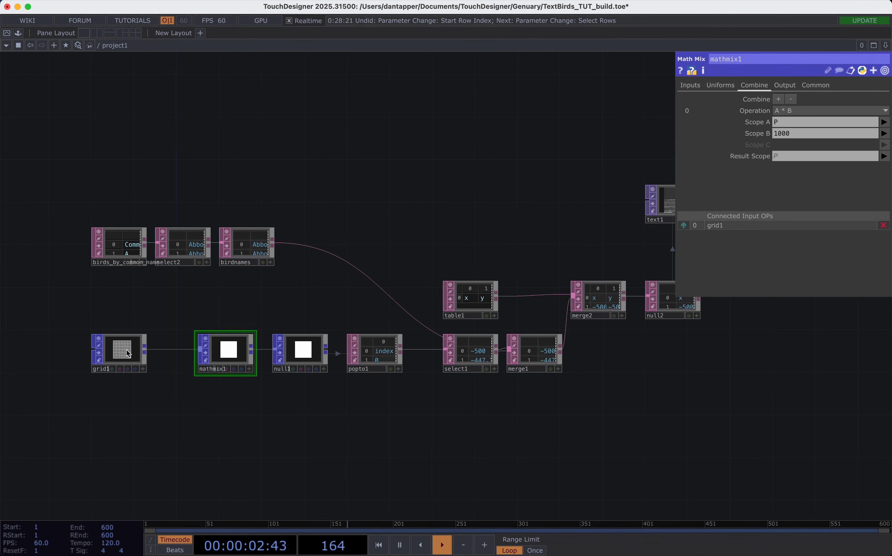
click(116, 358)
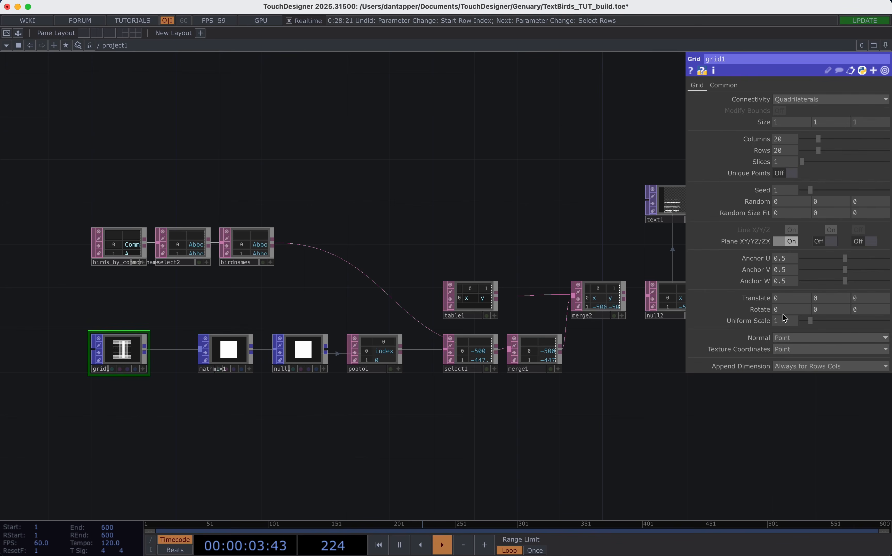
click(794, 302)
text(0.5)
click(826, 299)
text(0.5)
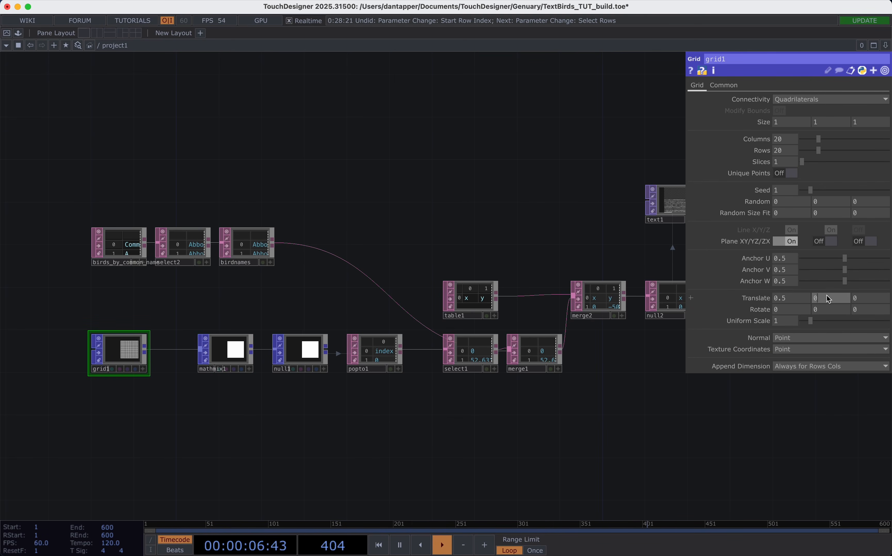
key(Return)
scroll(438, 255, right, 10)
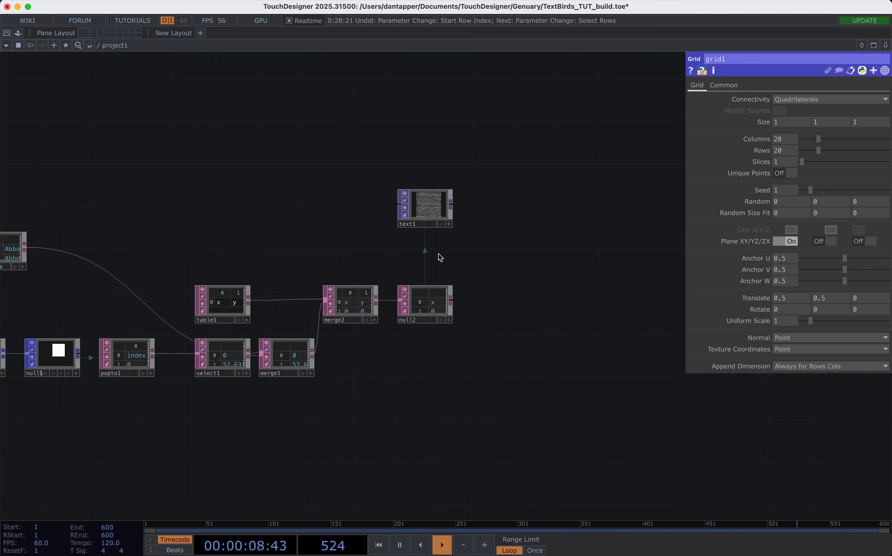
scroll(428, 206, up, 15)
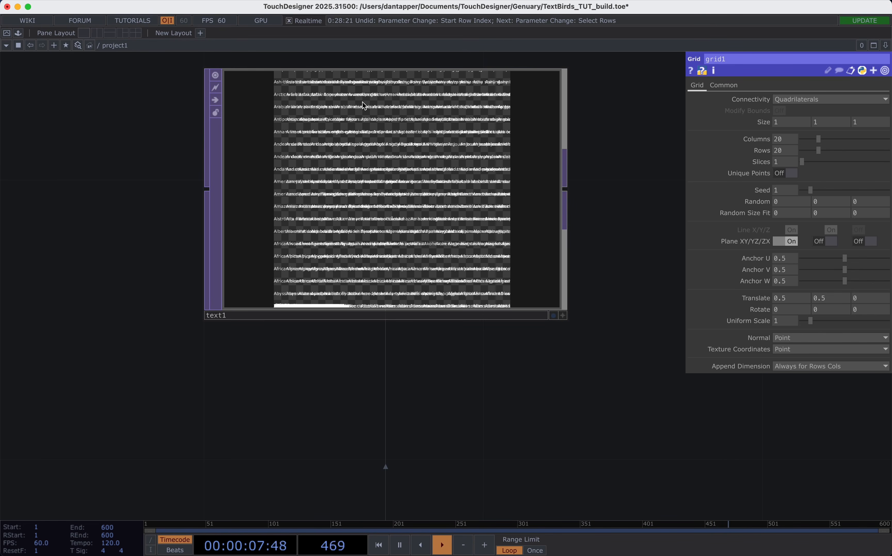
scroll(362, 101, up, 5)
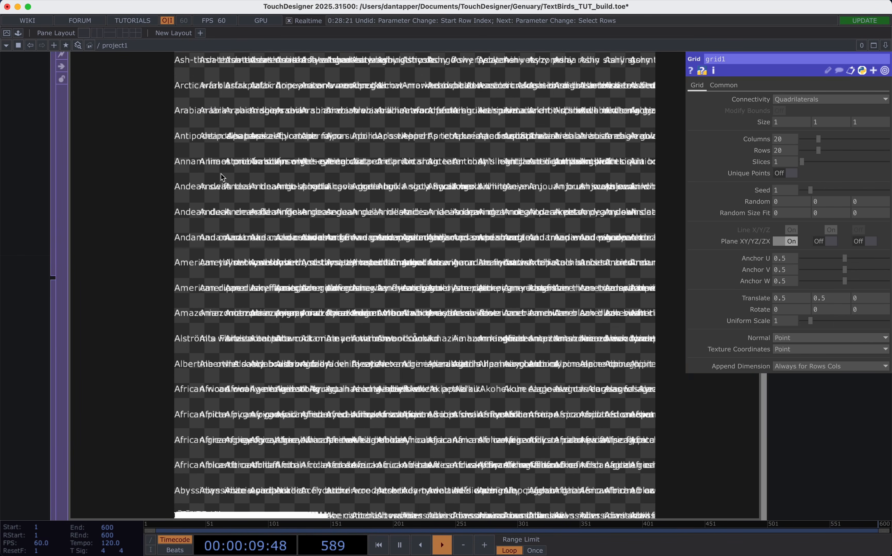
scroll(223, 239, down, 8)
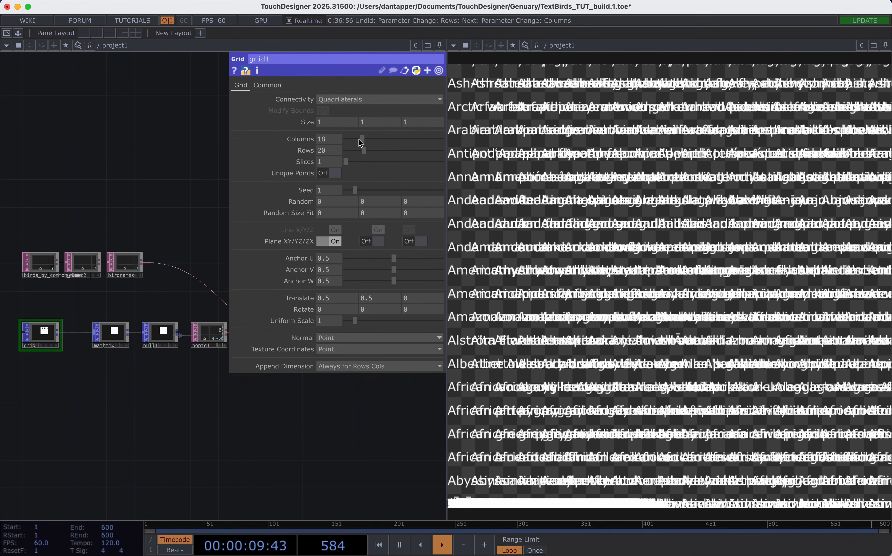
- Reduce grid1's columns to 4
drag(359, 139, 350, 139)
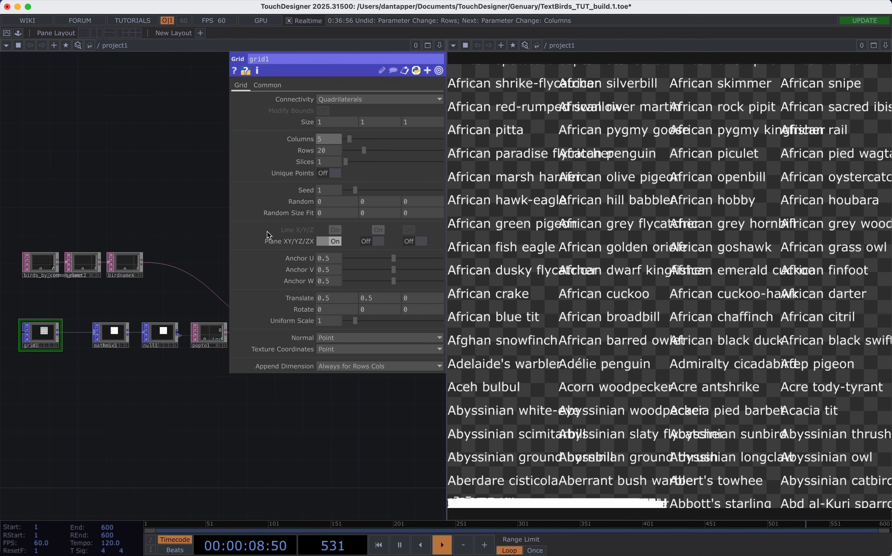
key(BackSpace)
text(4)
key(Return)
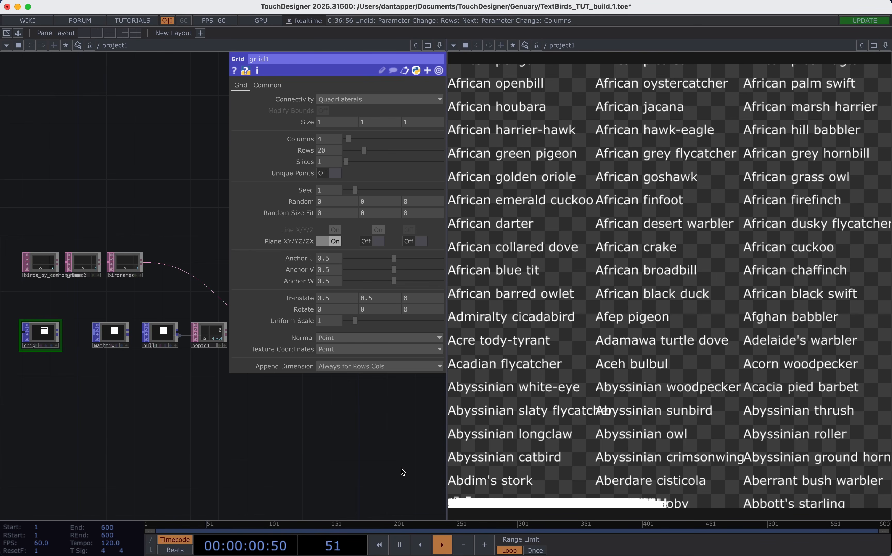
- Open merge1's table in its own viewer and examine how the bird name rows line up with the position rows
key(p)
scroll(386, 333, up, 5)
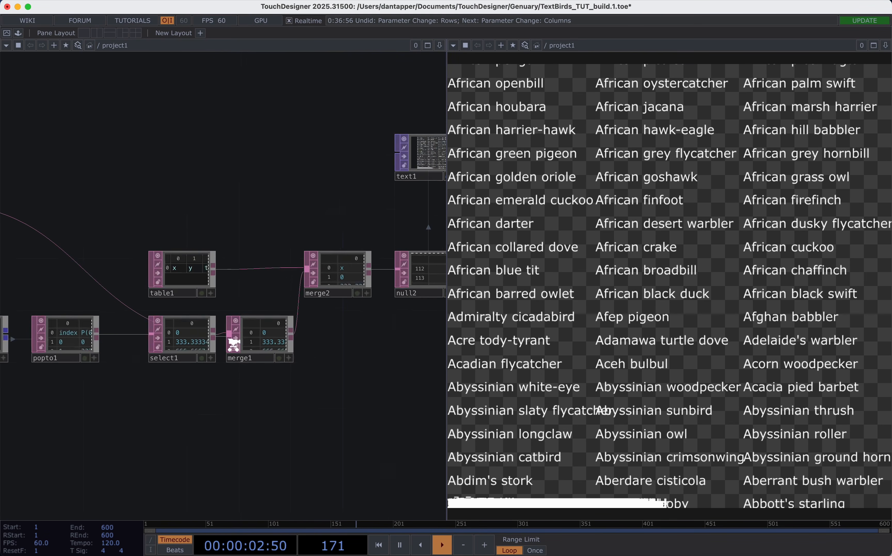
scroll(234, 345, up, 5)
right_click(339, 356)
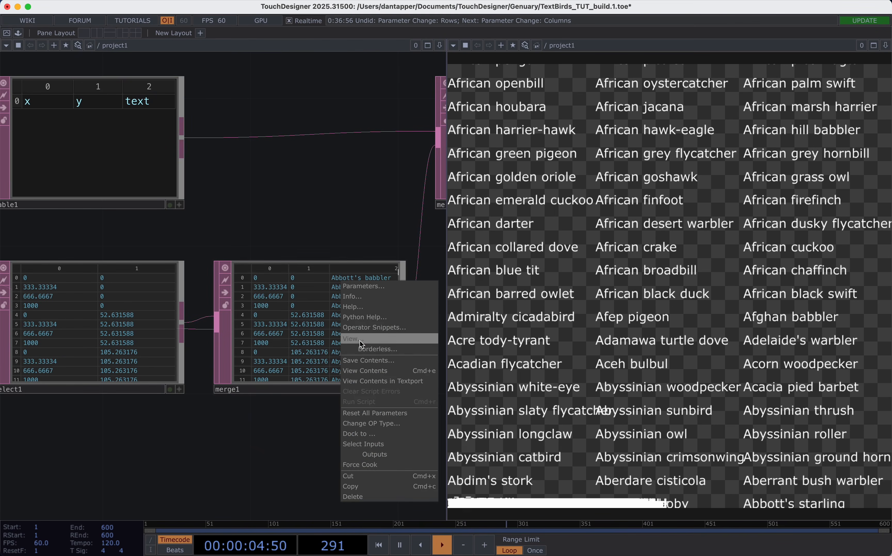
click(359, 343)
scroll(361, 343, down, 15)
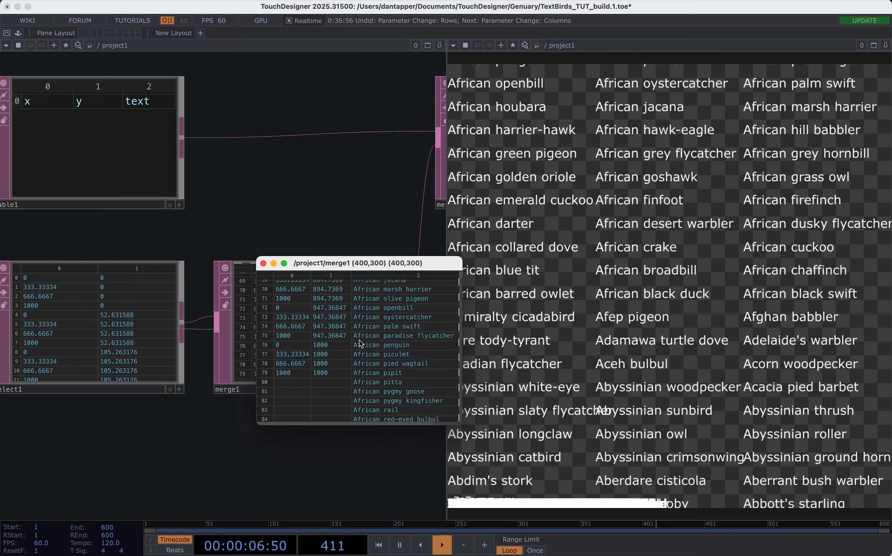
scroll(361, 343, down, 2)
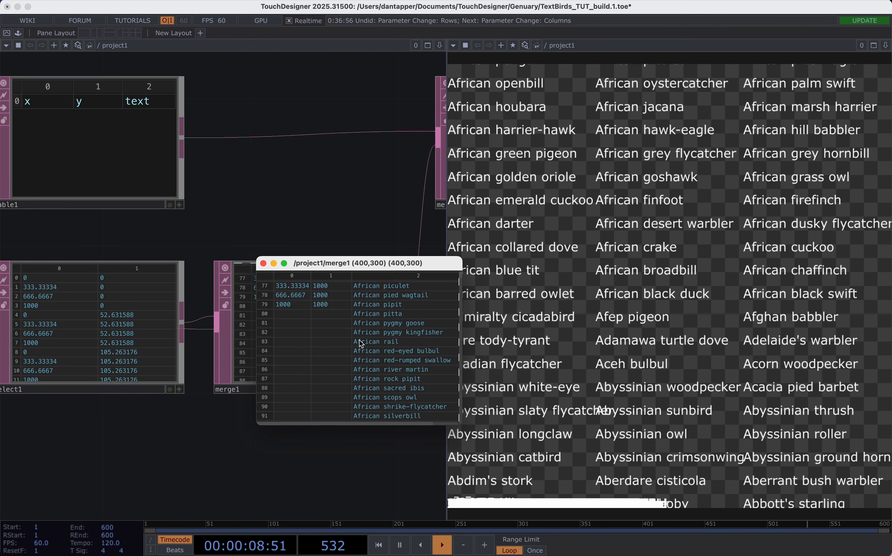
scroll(361, 343, down, 1)
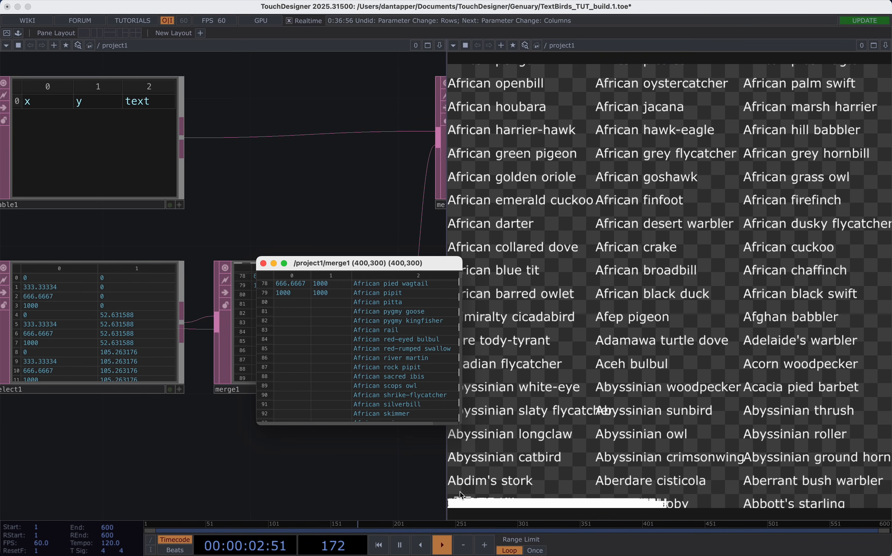
click(263, 263)
scroll(263, 264, down, 8)
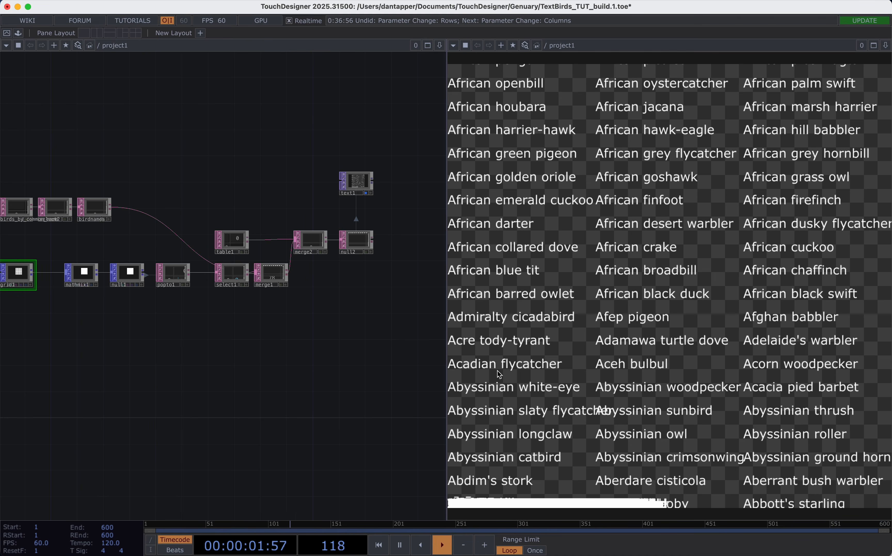
- Insert a Random POP between grid1 and mathmix1 and line the nodes up in a row
drag(123, 191, 197, 189)
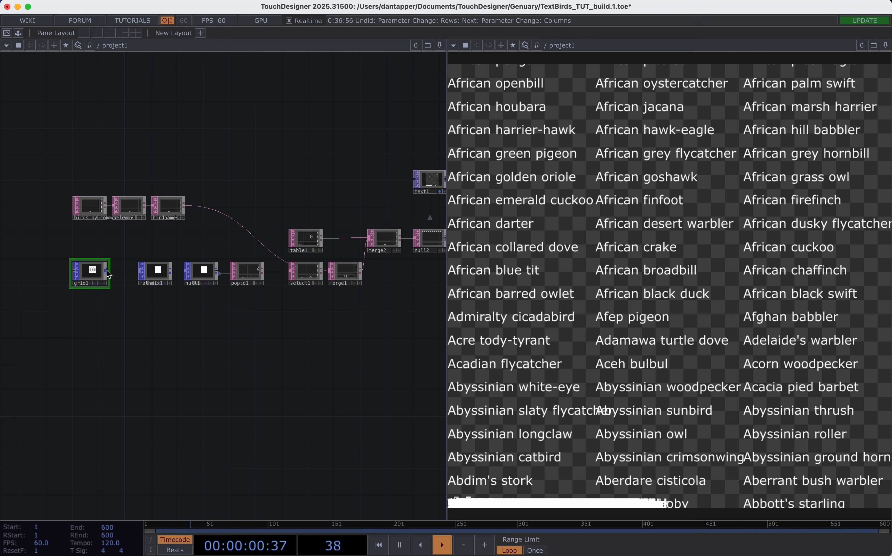
drag(107, 270, 154, 342)
text(ra)
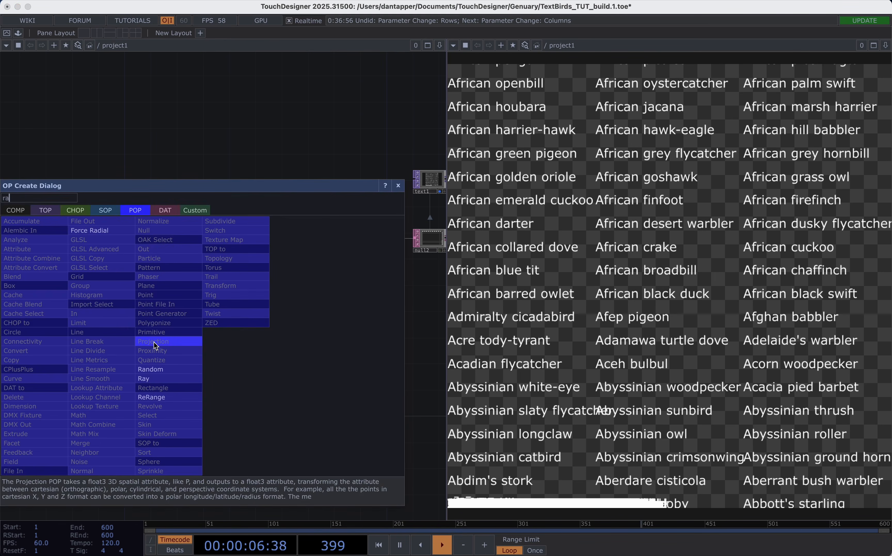
click(150, 368)
click(125, 314)
drag(129, 317, 109, 273)
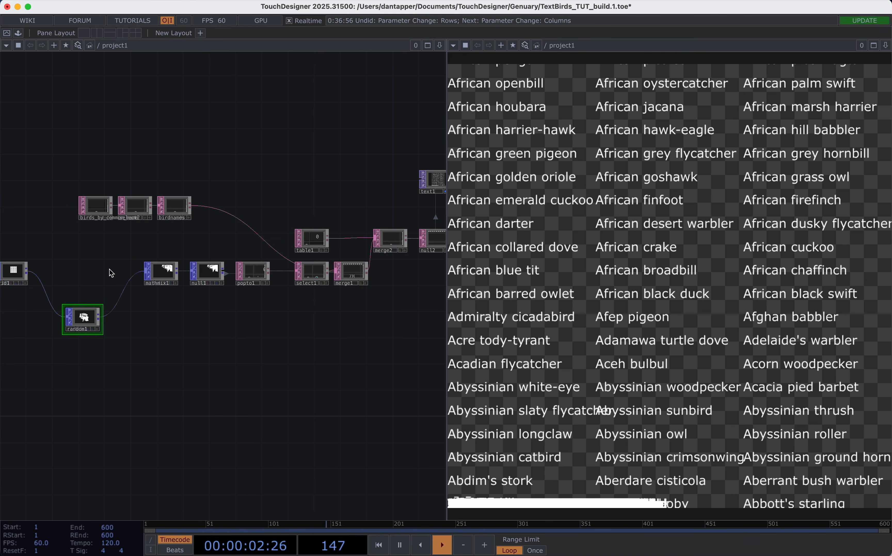
drag(87, 323, 103, 282)
drag(14, 272, 42, 272)
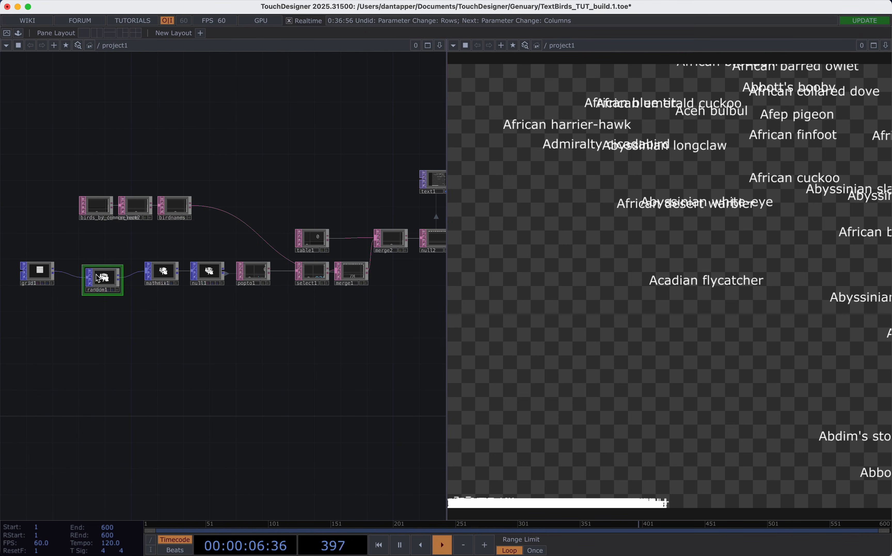
- Set random1's Combine Operation to Set and its Random Size to 1
key(p)
click(431, 319)
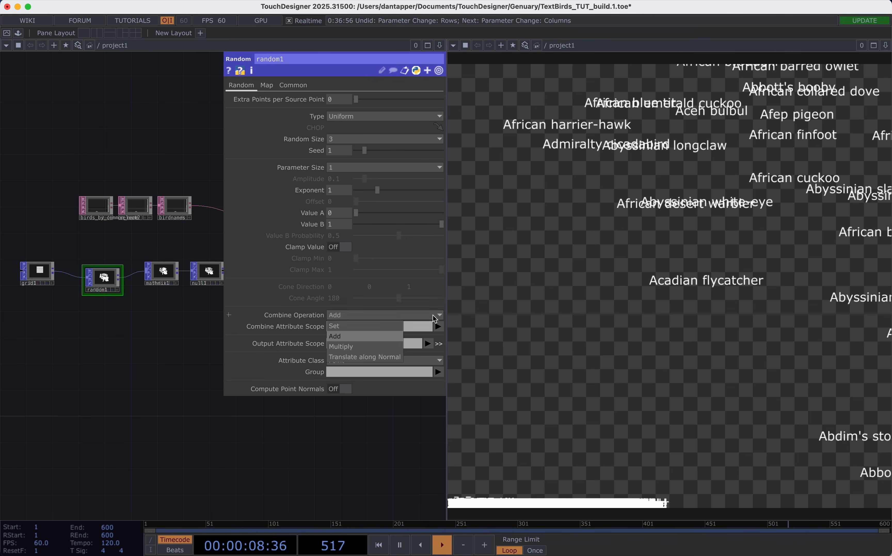
click(365, 329)
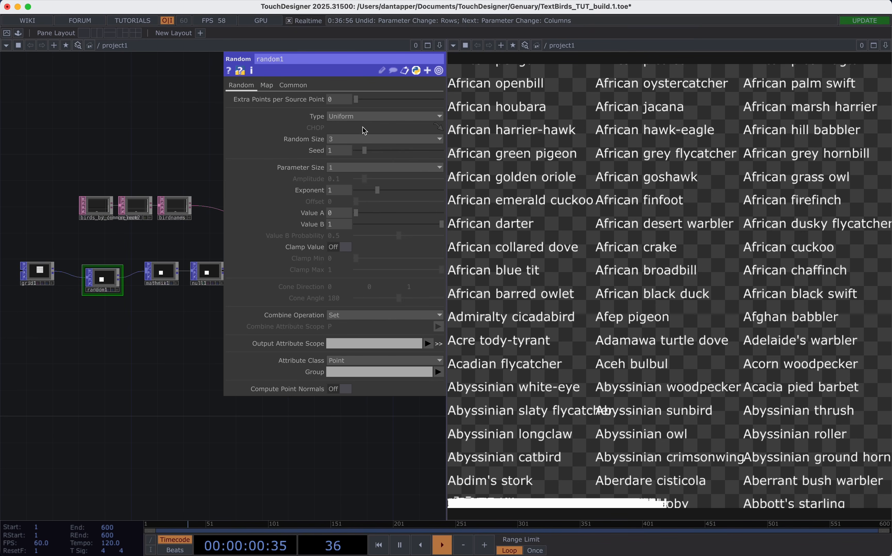
click(332, 139)
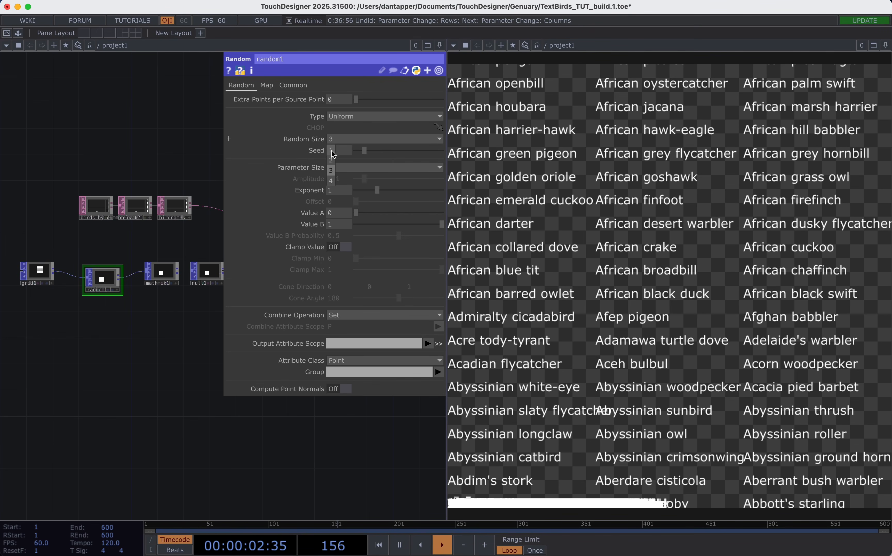
click(331, 150)
- Set random1's Output Attribute Scope to a new attribute named randselect
click(406, 345)
text(radn)
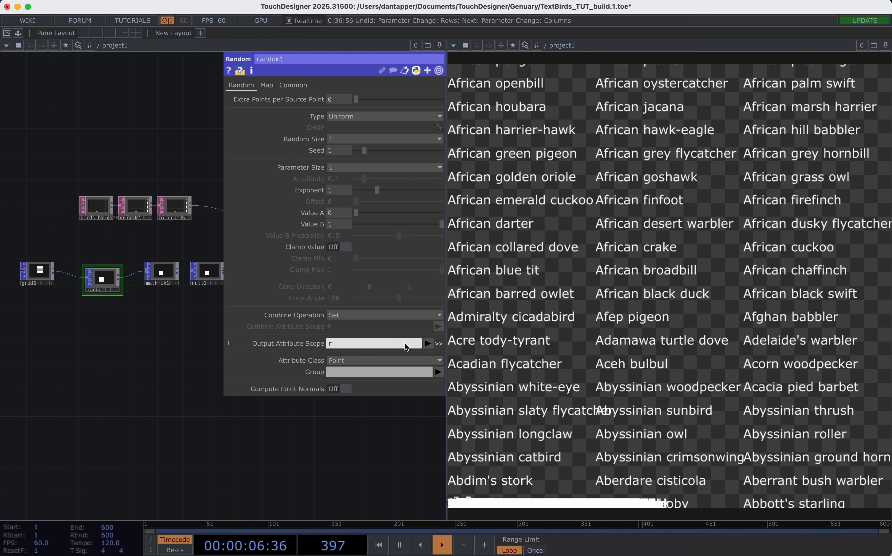
key(BackSpace)
key(BackSpace)
text(ndselect)
key(Return)
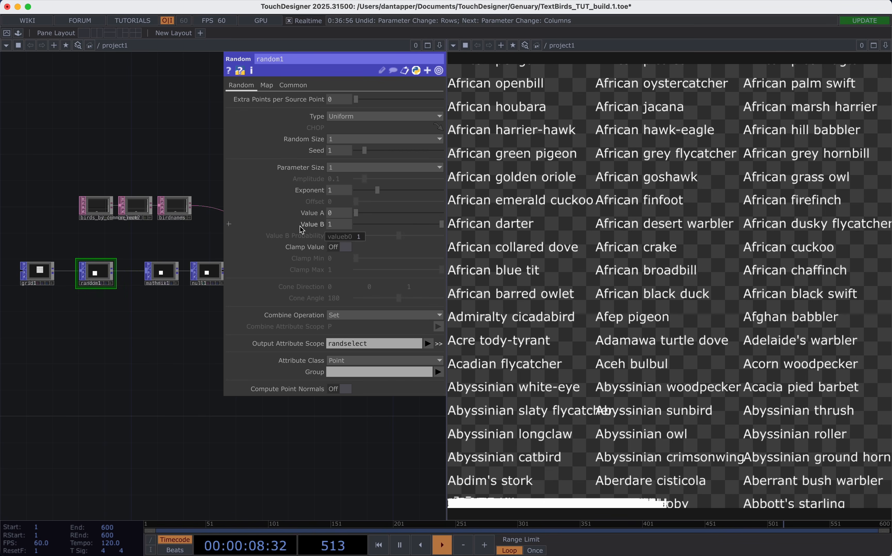
- Set random1's Value B to the expression op('birdnames').numRows and check the entered expression
click(338, 224)
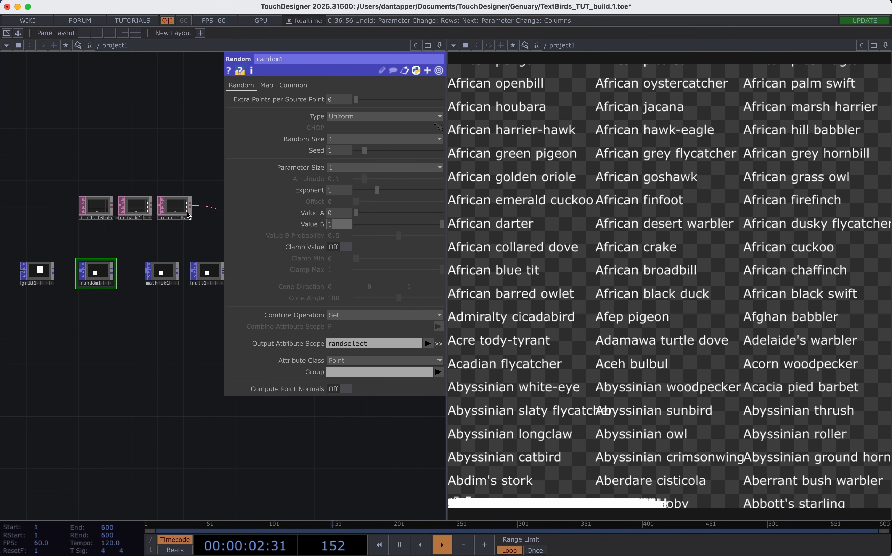
scroll(172, 207, up, 5)
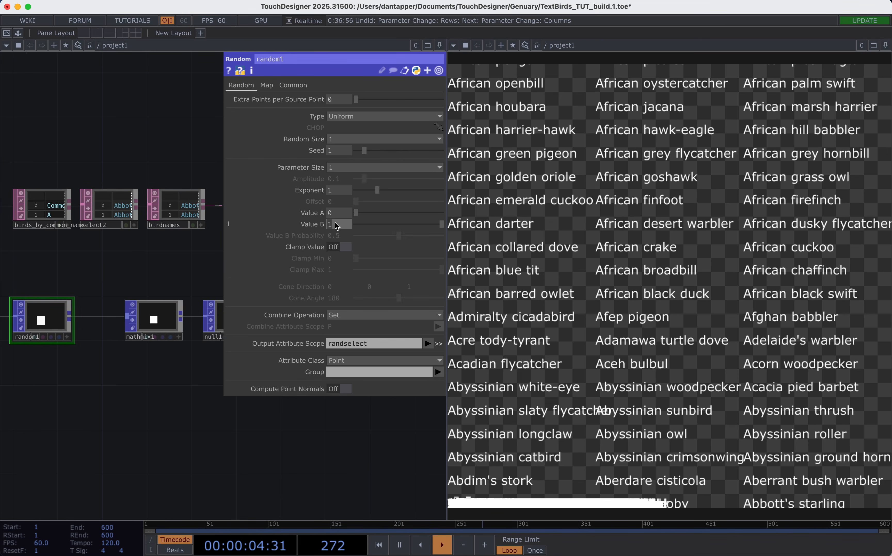
text(op('birdnames').numRows)
key(Return)
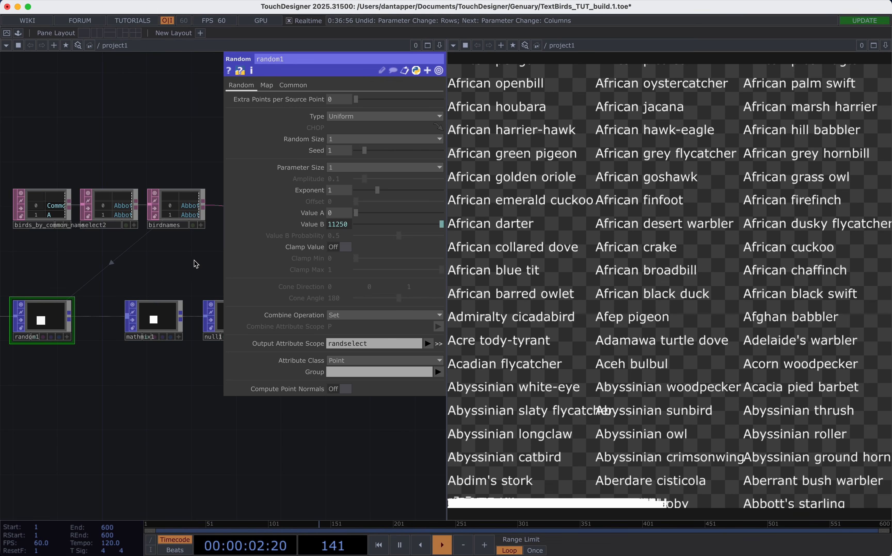
click(348, 222)
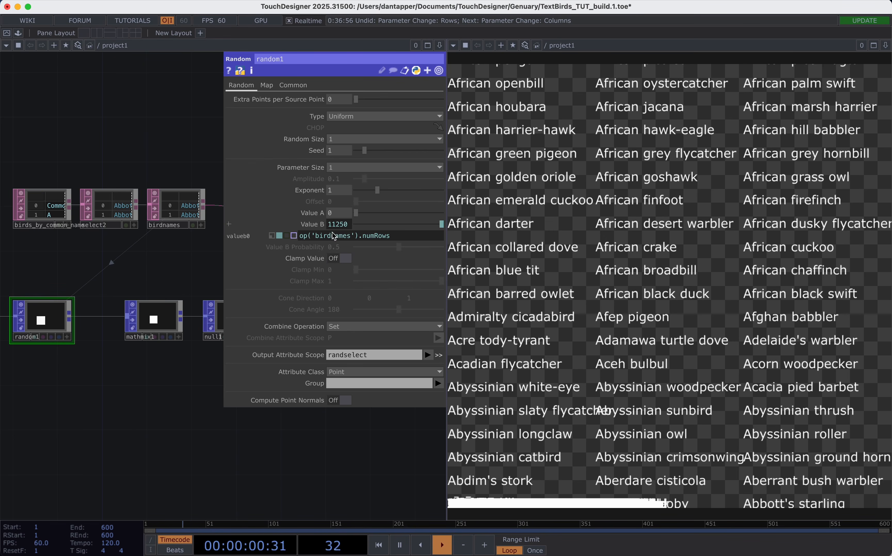
click(131, 271)
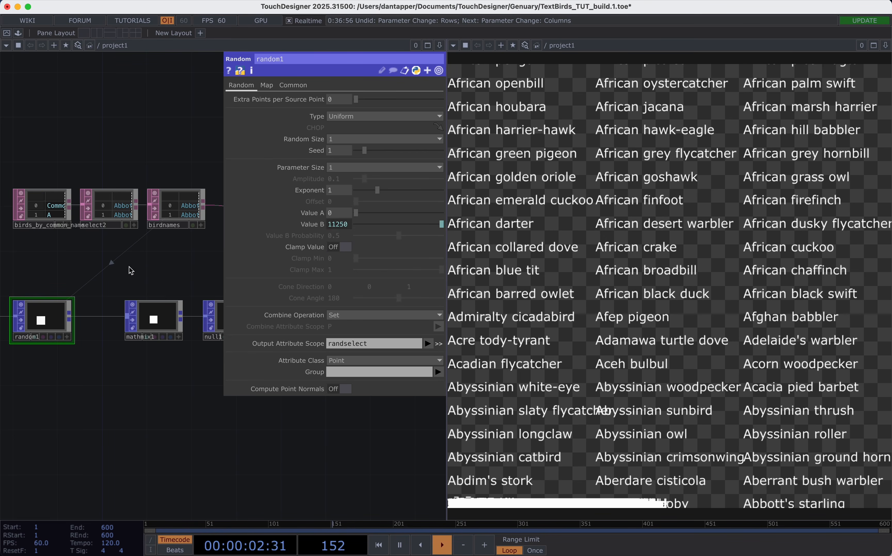
key(p)
- Delete merge1 and disconnect select1 from merge2
drag(326, 367, 171, 365)
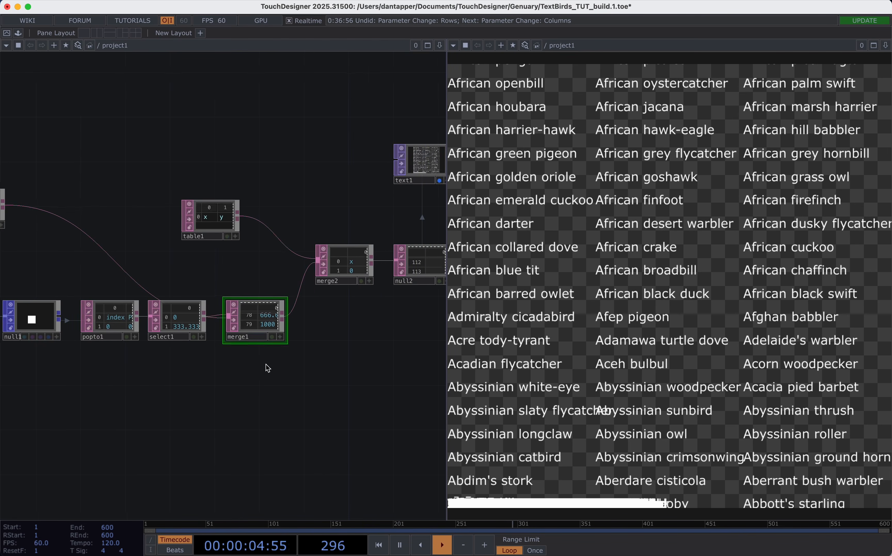
scroll(267, 366, down, 1)
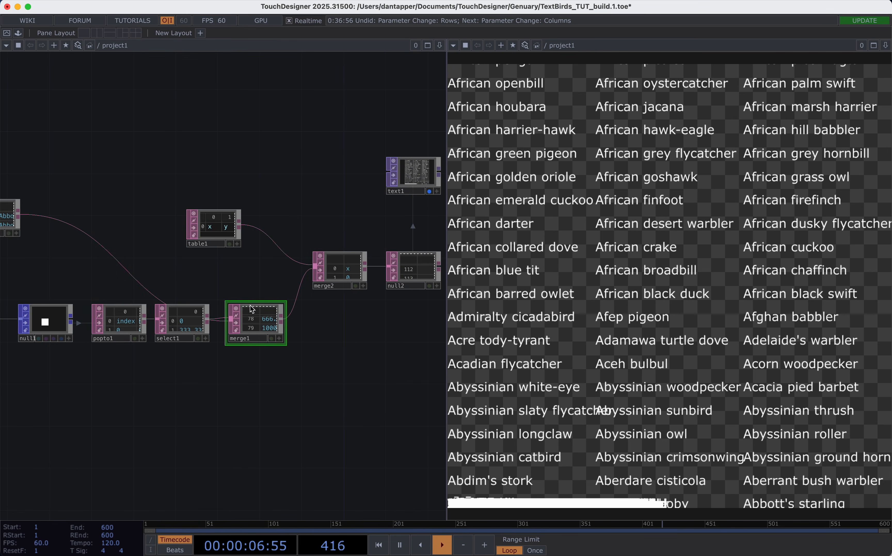
key(Delete)
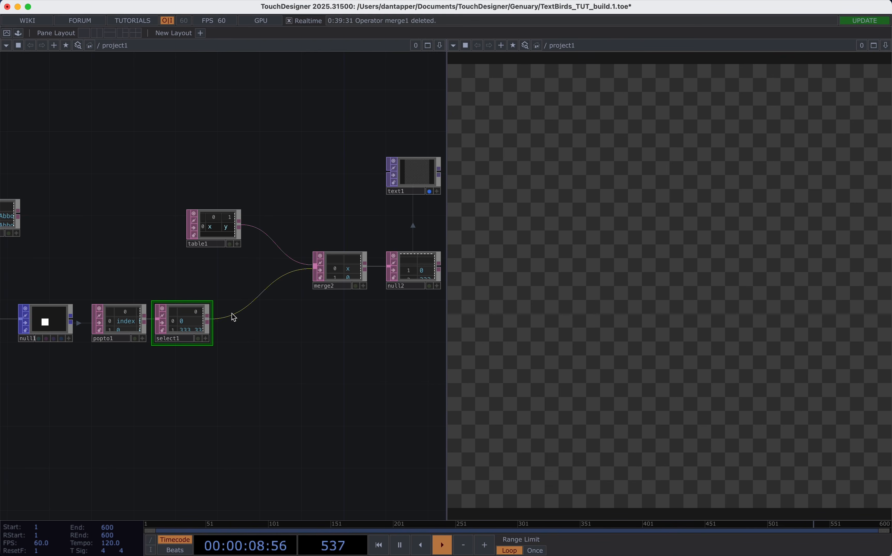
right_click(233, 314)
click(239, 343)
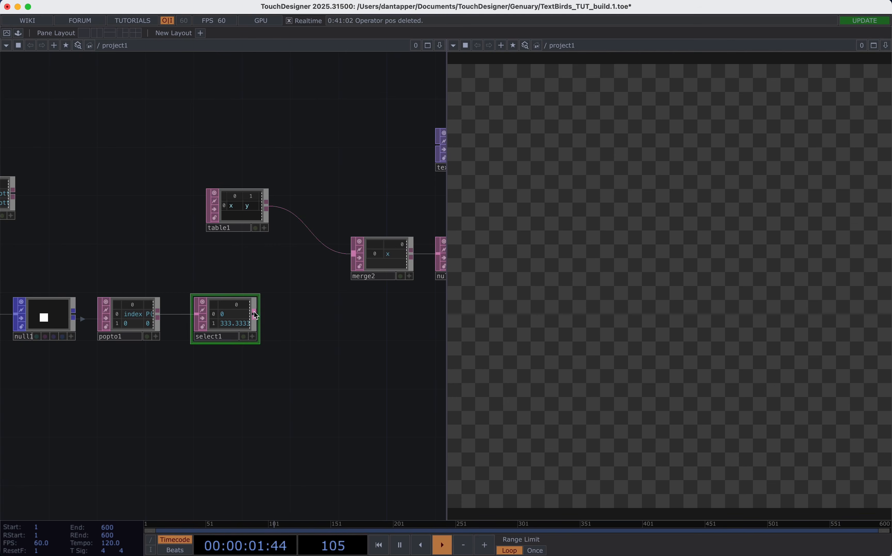
- Add a Null DAT after select1, rename it pos, and move select1 slightly closer to popto1
drag(256, 315, 330, 321)
text(nu)
key(Return)
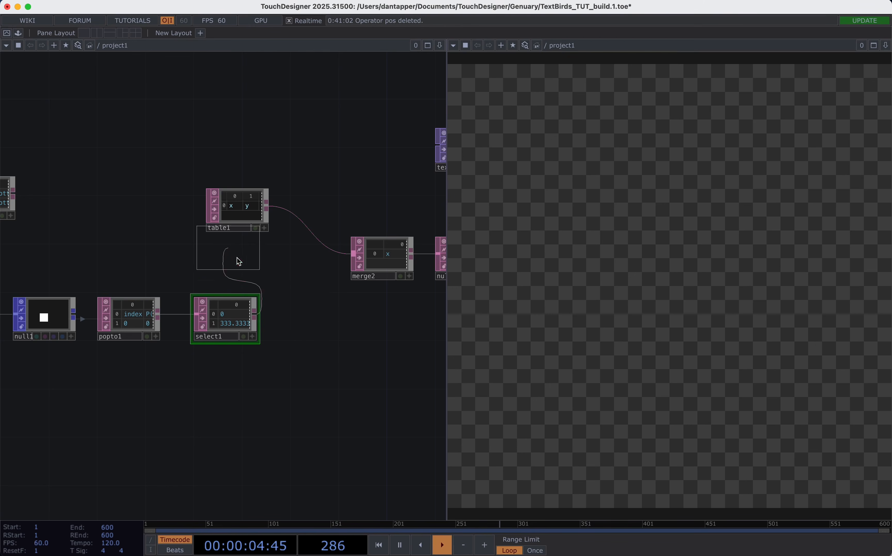
click(316, 323)
double_click(302, 337)
text(pos)
key(Return)
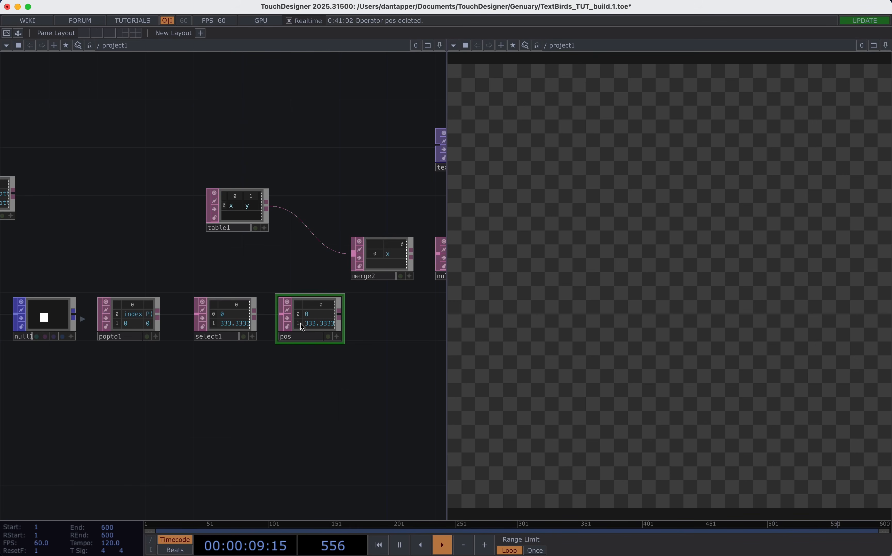
drag(229, 314, 217, 314)
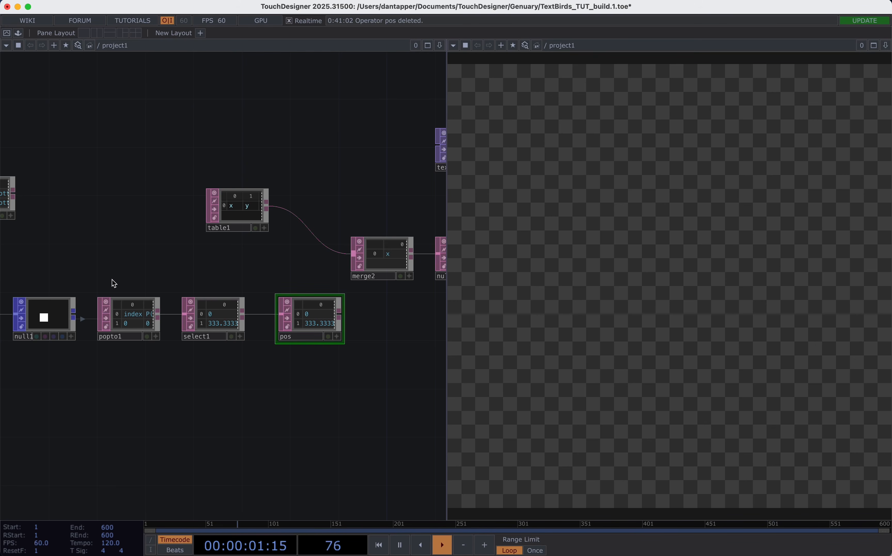
- Duplicate popto1 and select1 below the originals and set the copied popto2's Attributes to randselect only
drag(110, 280, 222, 356)
key(ctrl+v)
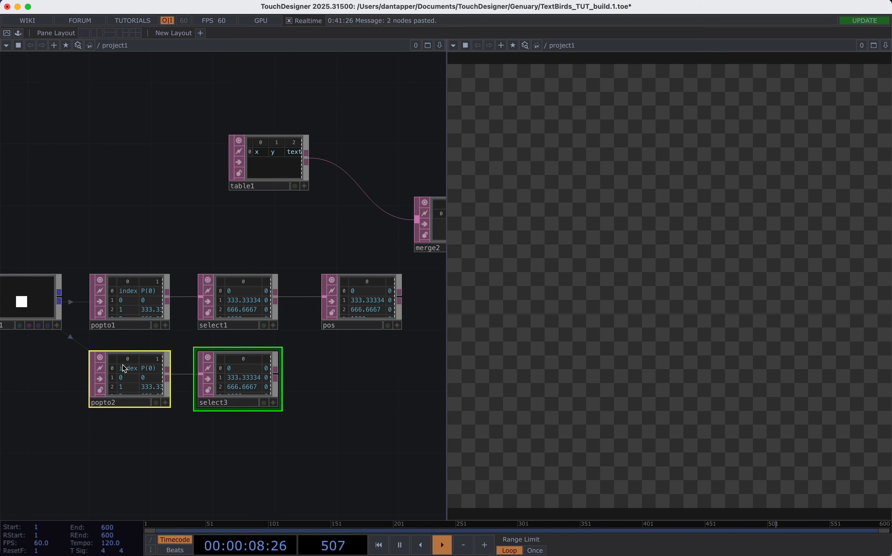
click(134, 370)
key(p)
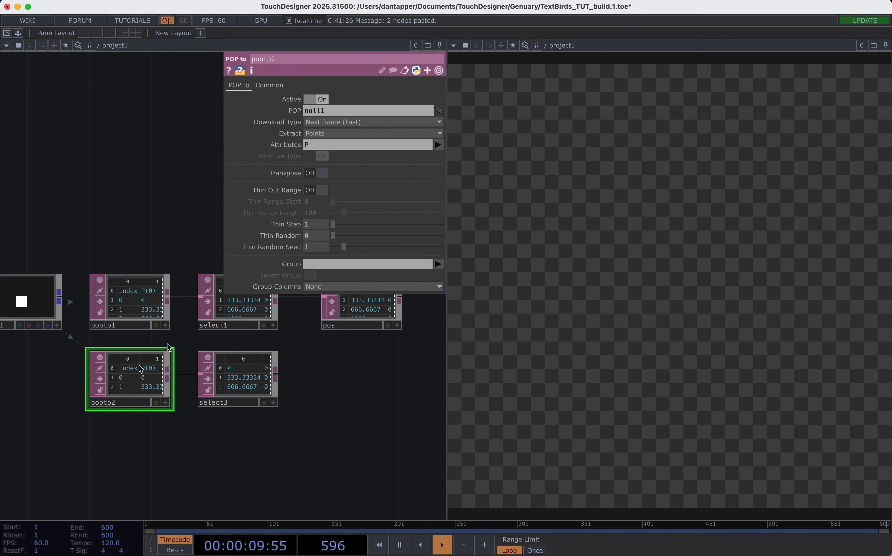
click(438, 144)
click(453, 197)
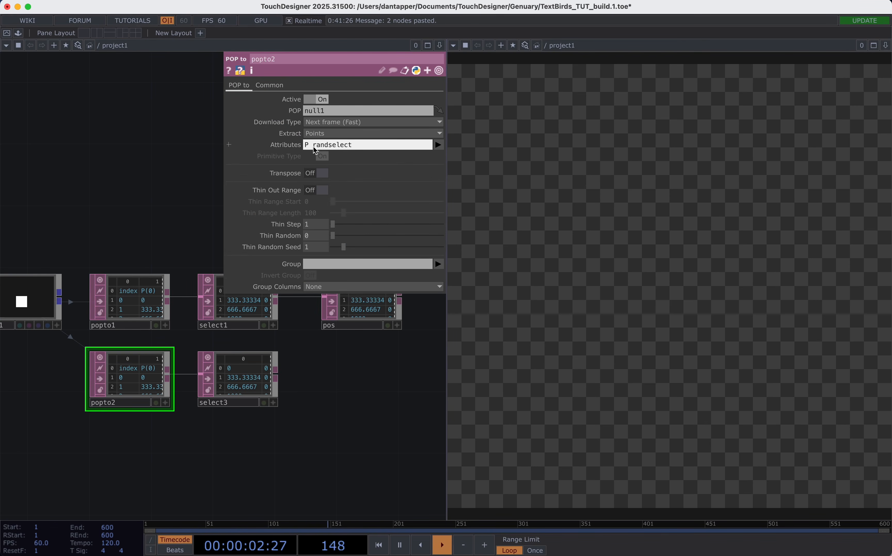
key(BackSpace)
key(Return)
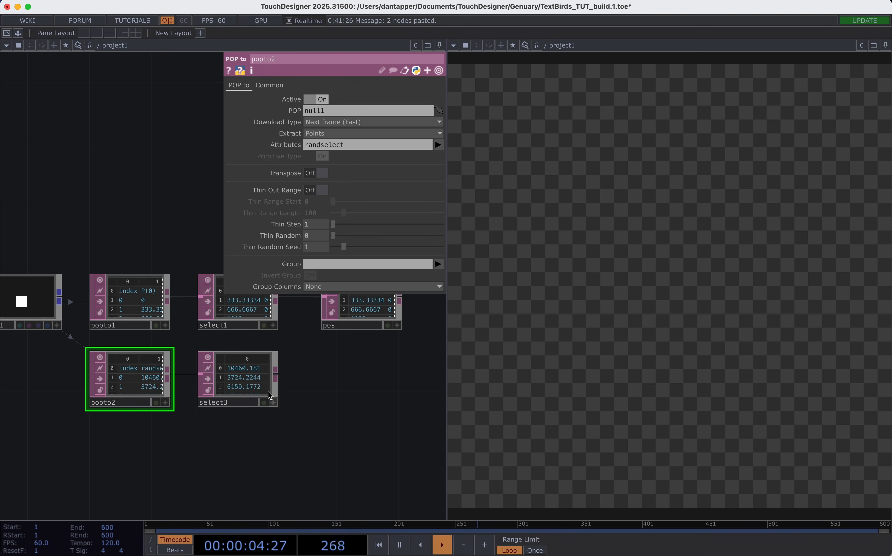
- Add an Evaluate DAT after select3
scroll(261, 381, up, 3)
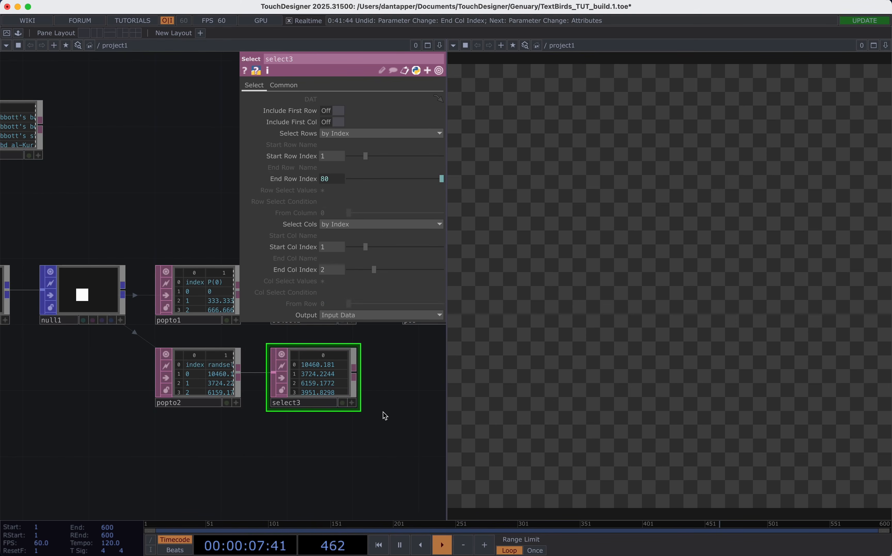
scroll(231, 422, up, 5)
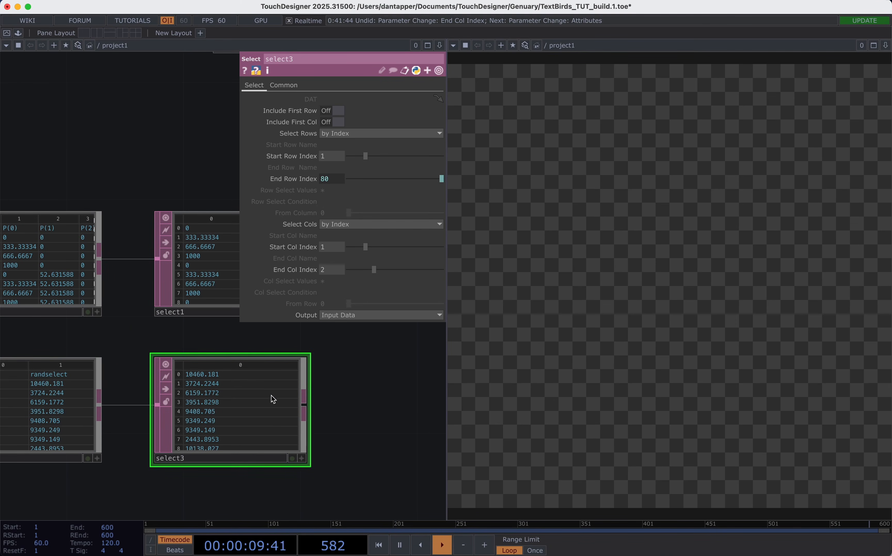
key(p)
scroll(390, 402, down, 2)
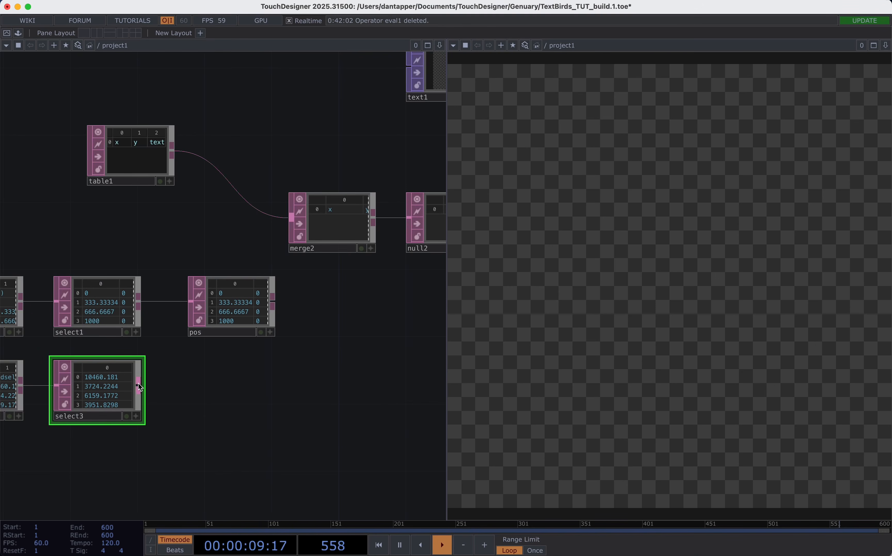
click(139, 383)
click(183, 378)
text(ev)
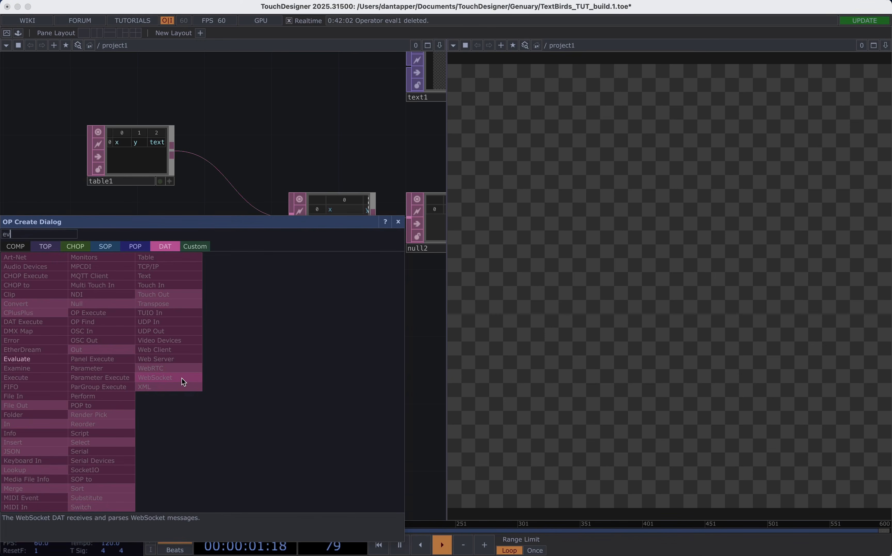
click(39, 359)
click(234, 386)
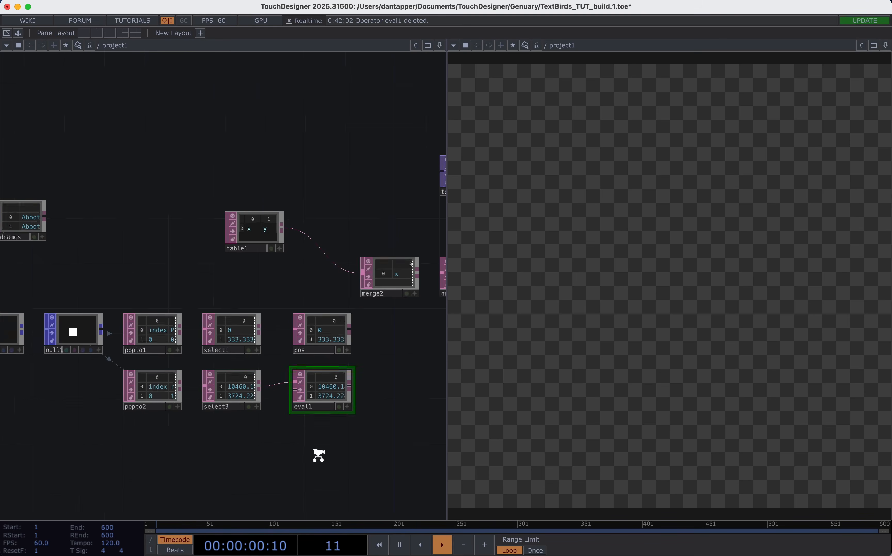
- Open eval1's parameters and examine its incoming values alongside the birdnames table
scroll(318, 457, down, 1)
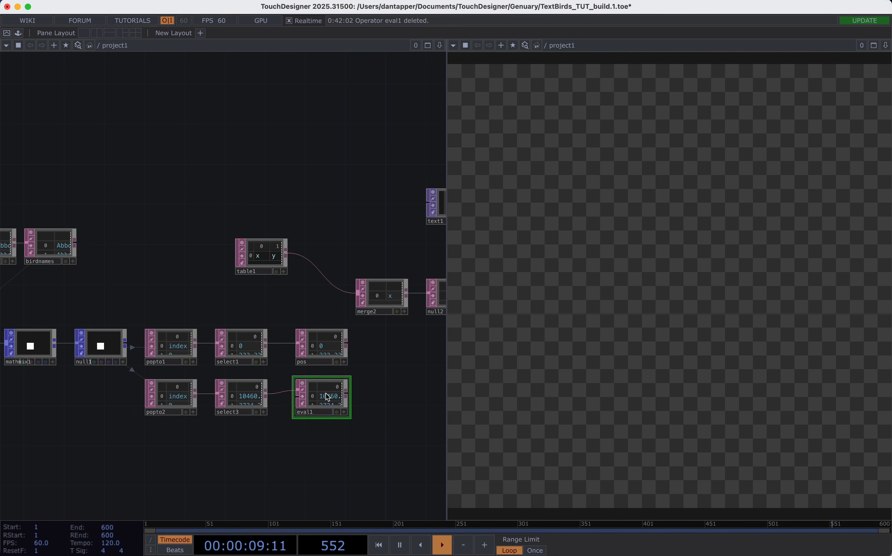
key(p)
drag(202, 156, 185, 177)
drag(240, 117, 143, 127)
drag(110, 176, 159, 239)
scroll(354, 478, up, 3)
scroll(354, 478, up, 2)
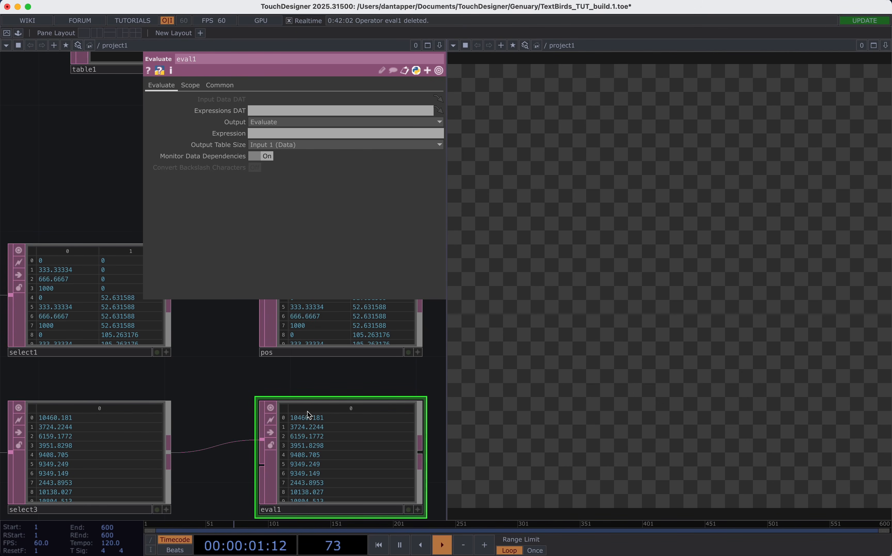
scroll(34, 239, down, 5)
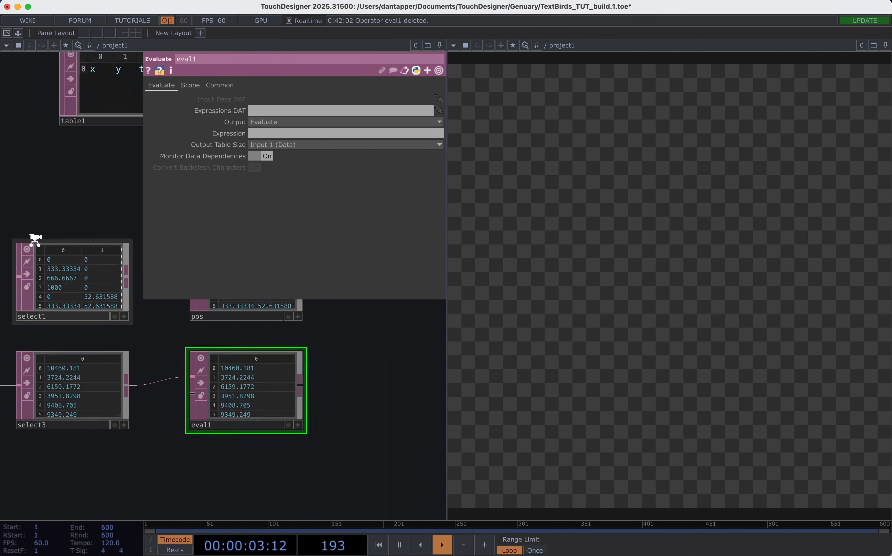
drag(23, 120, 106, 191)
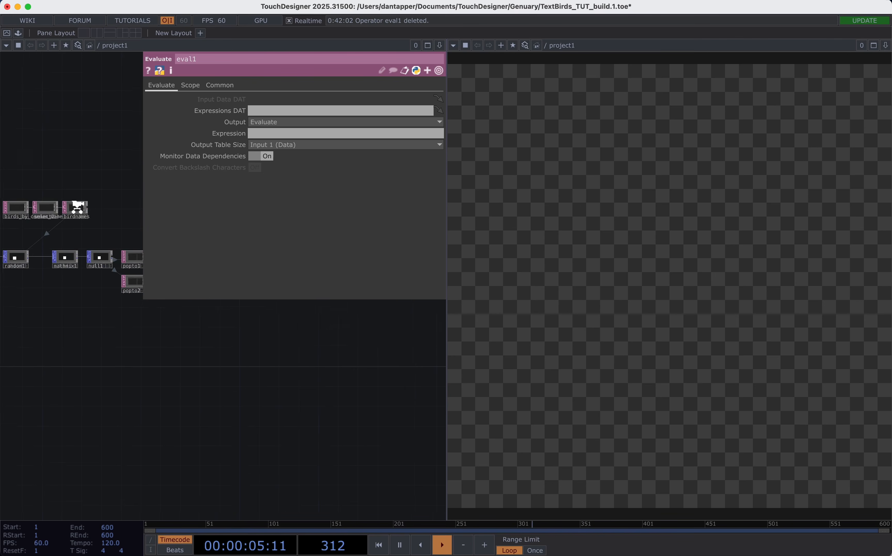
scroll(106, 191, up, 5)
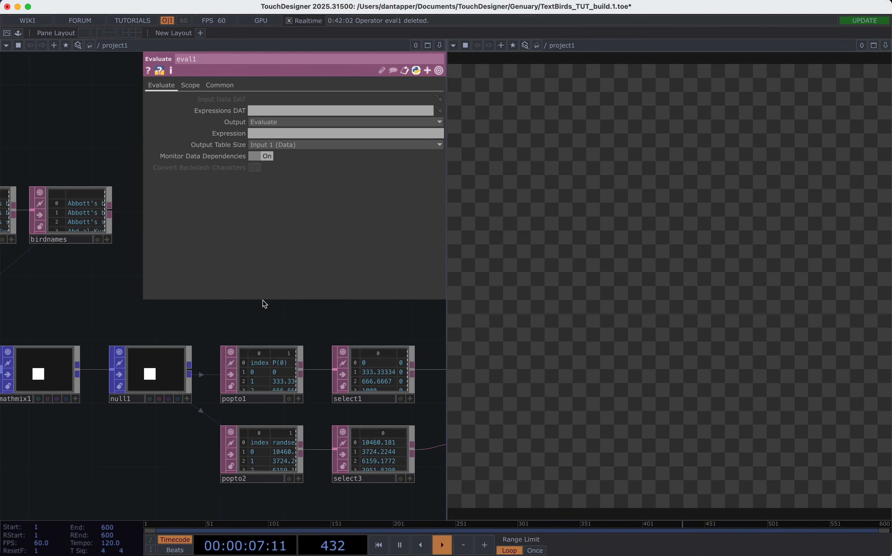
- Open eval1's table in a floating viewer and place it over the output pane
drag(326, 333, 171, 338)
scroll(298, 345, down, 2)
right_click(312, 436)
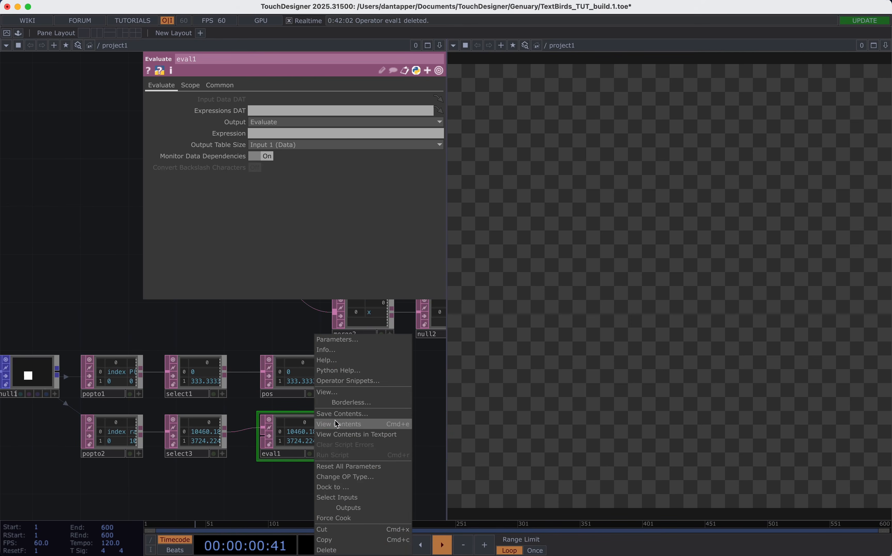
click(337, 392)
drag(329, 317, 568, 262)
drag(93, 223, 134, 263)
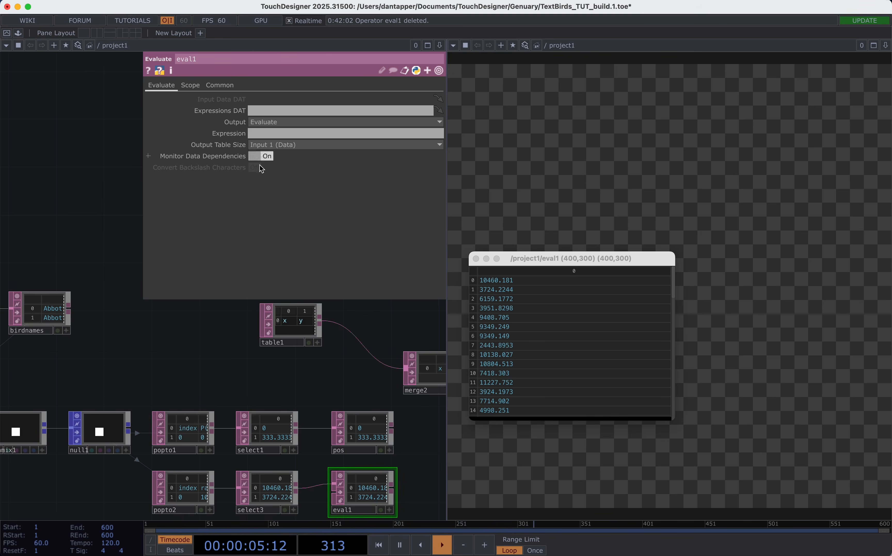
- Set eval1's Expression to op('birdnames')[0,0]
click(260, 130)
text(op)
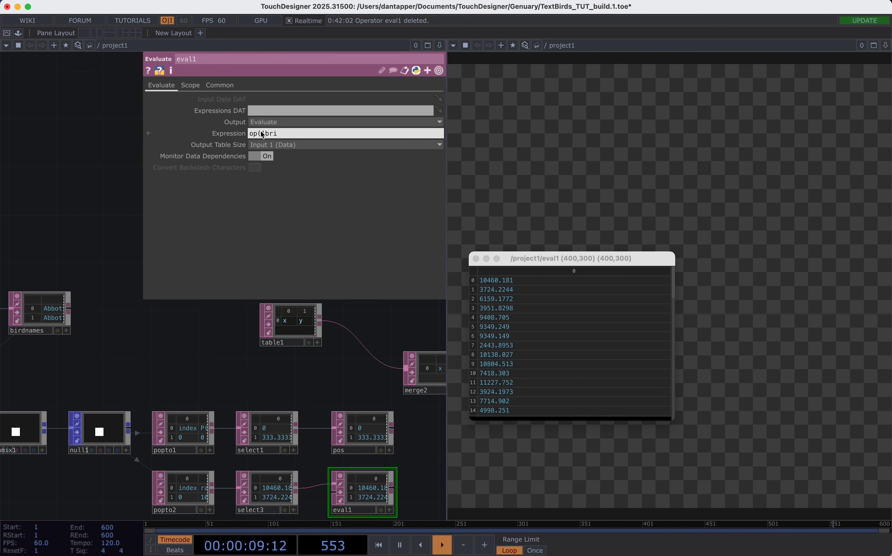
text(('birdnames')[0,0)
key(Return)
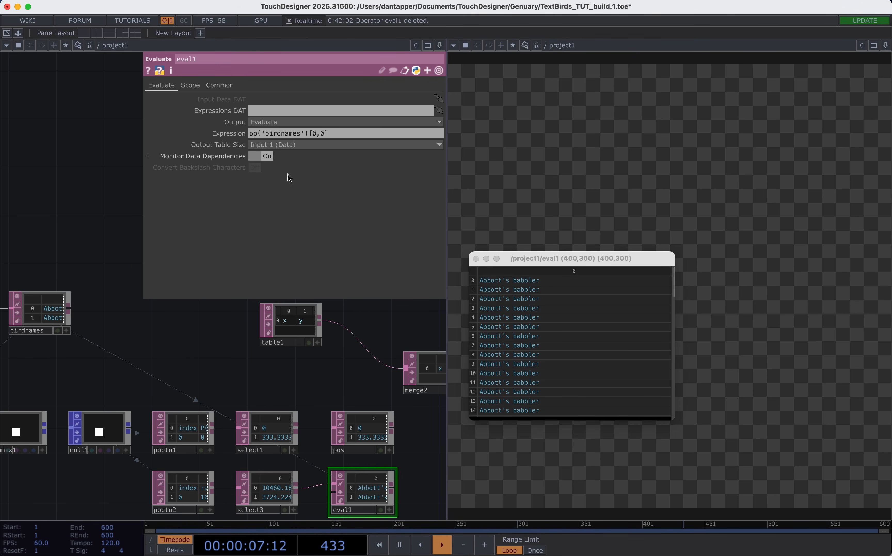
- Change the row index in eval1's expression to 1, giving op('birdnames')[1,0]
scroll(367, 416, down, 3)
scroll(366, 412, right, 3)
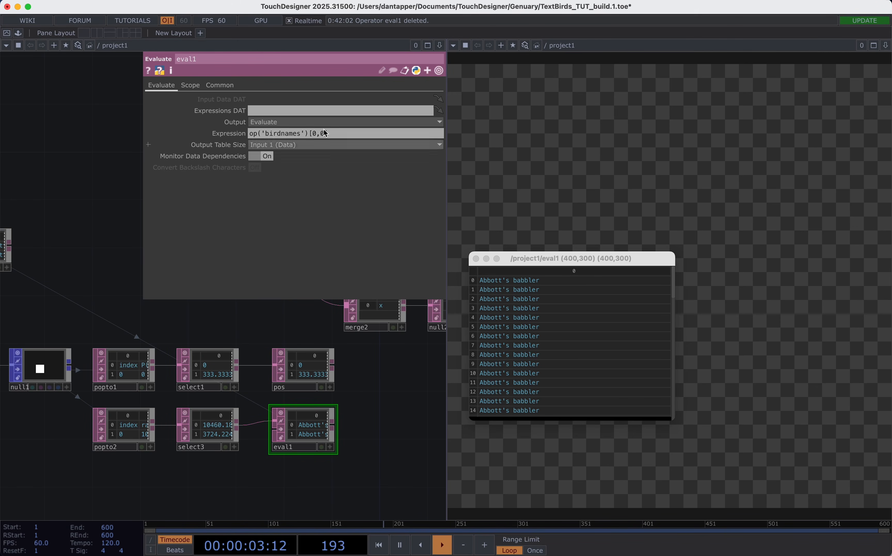
scroll(229, 422, up, 5)
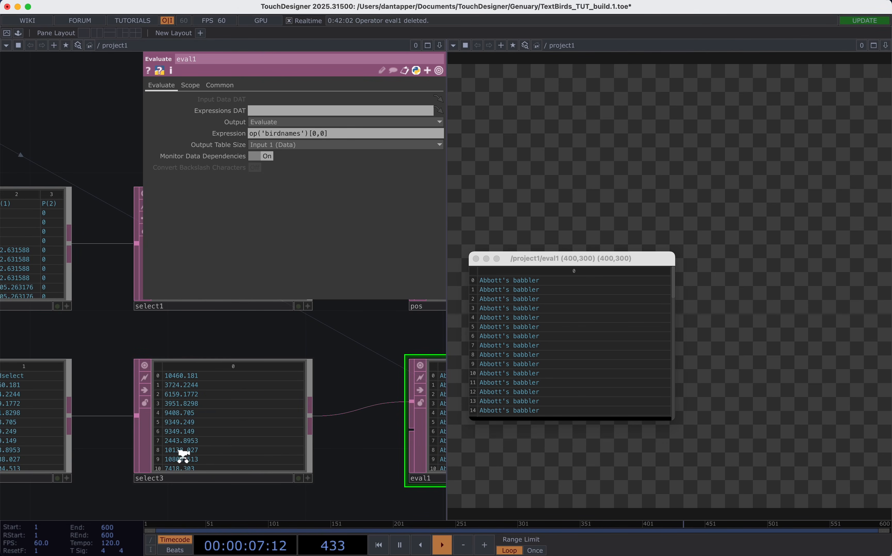
scroll(184, 460, down, 5)
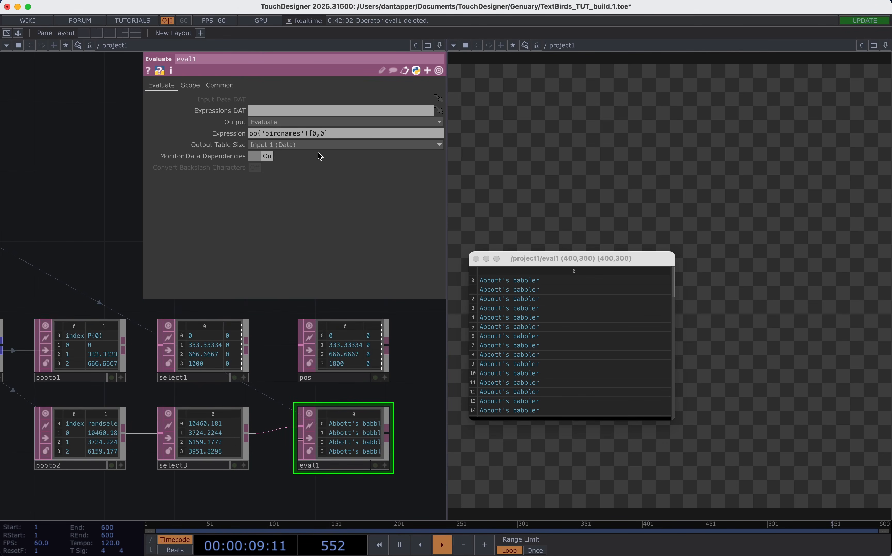
click(316, 134)
key(BackSpace)
text(1)
click(105, 184)
- Try row index 100 in eval1's expression and restore it to 1
click(316, 131)
text(00)
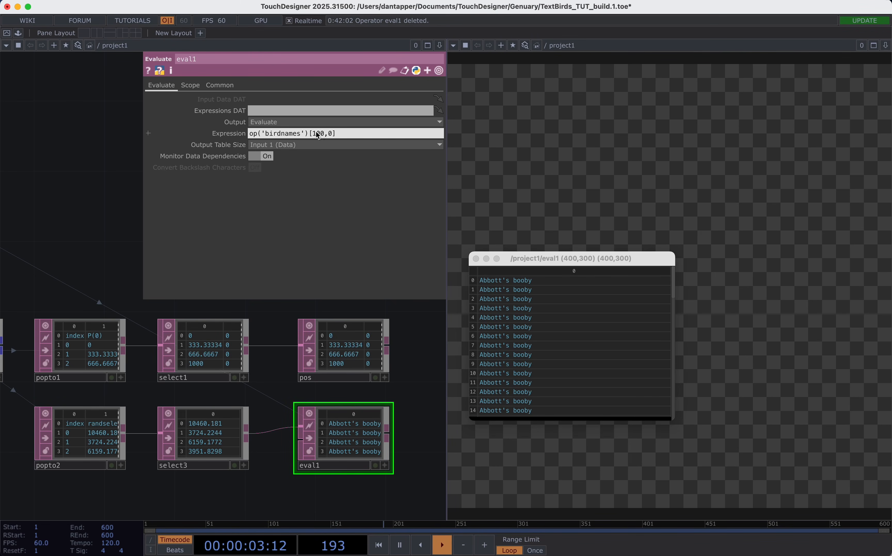
click(104, 161)
click(323, 134)
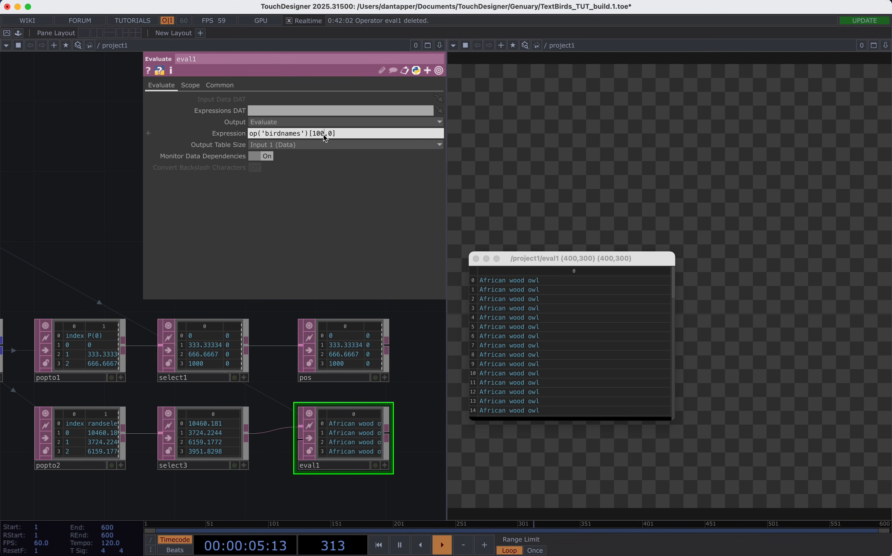
key(BackSpace)
key(BackSpace)
click(59, 183)
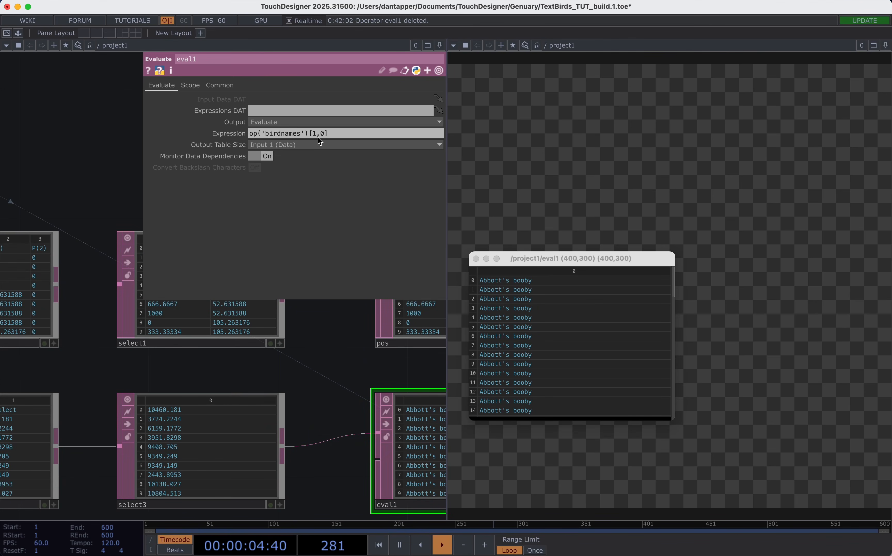
- Replace the row index in eval1's expression with int(me.inputCell), giving op('birdnames')[int(me.inputCell),0]
click(316, 133)
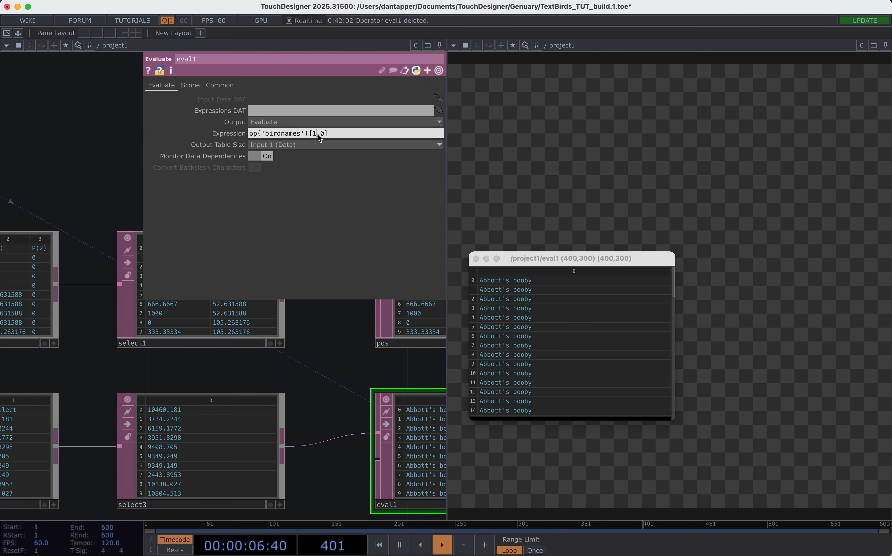
scroll(171, 479, down, 1)
scroll(171, 480, down, 2)
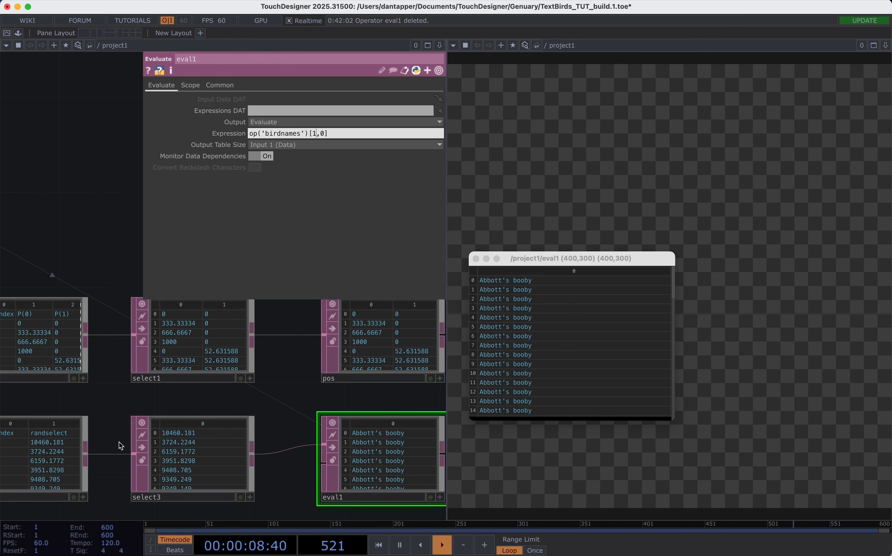
key(BackSpace)
text(int(me.inputCell)
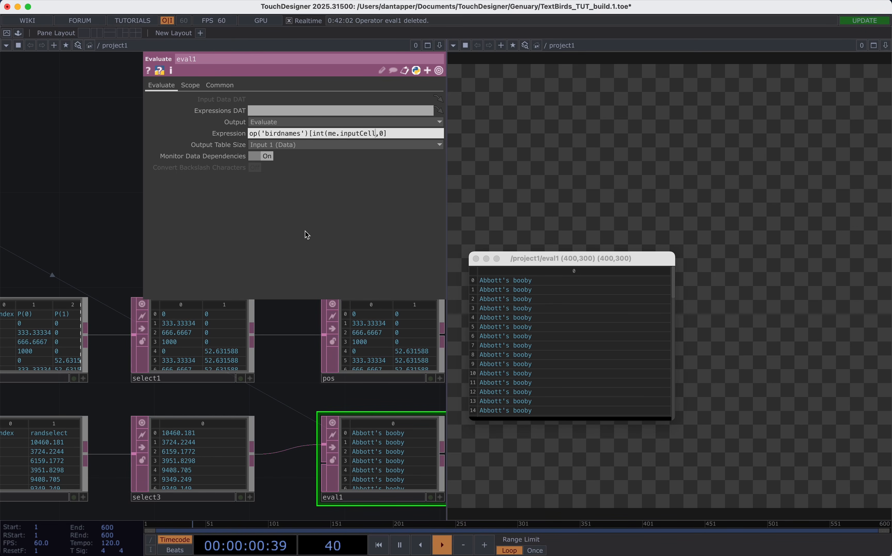
key(Return)
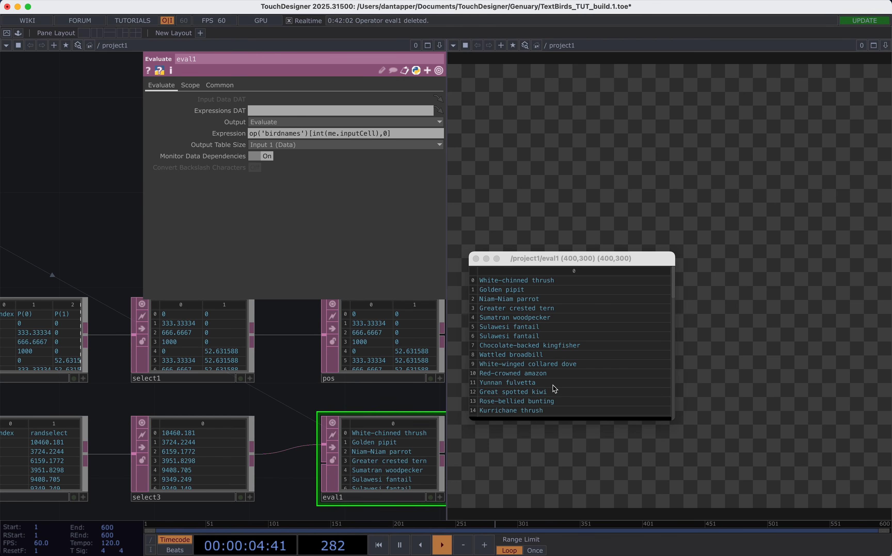
- Look through the evaluated bird names and close eval1's parameters and floating viewer
scroll(503, 326, down, 10)
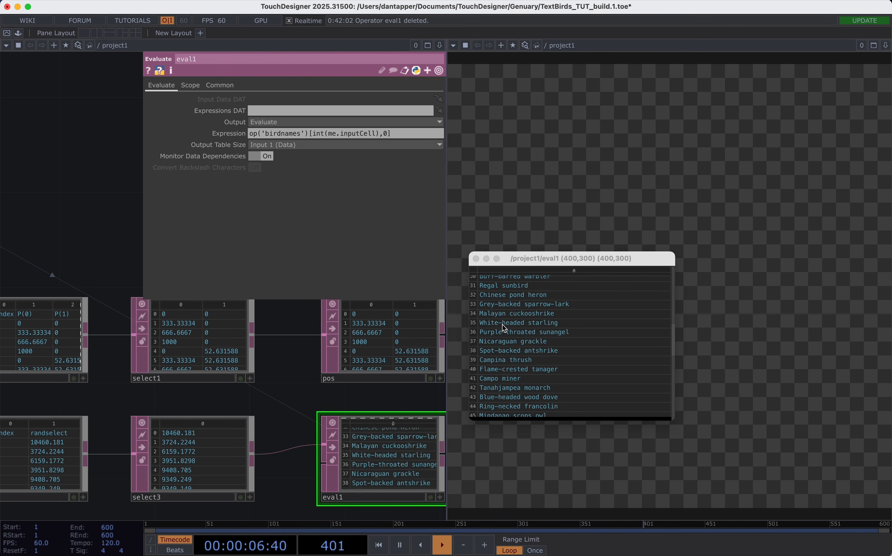
key(p)
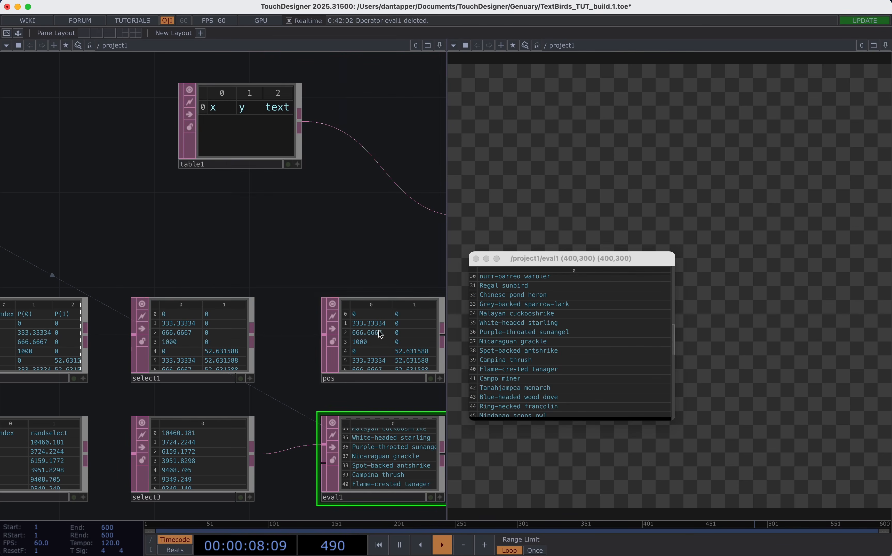
click(476, 259)
- Add a Merge DAT after pos and place it between the pos and eval1 rows
drag(297, 258, 165, 209)
scroll(164, 206, down, 4)
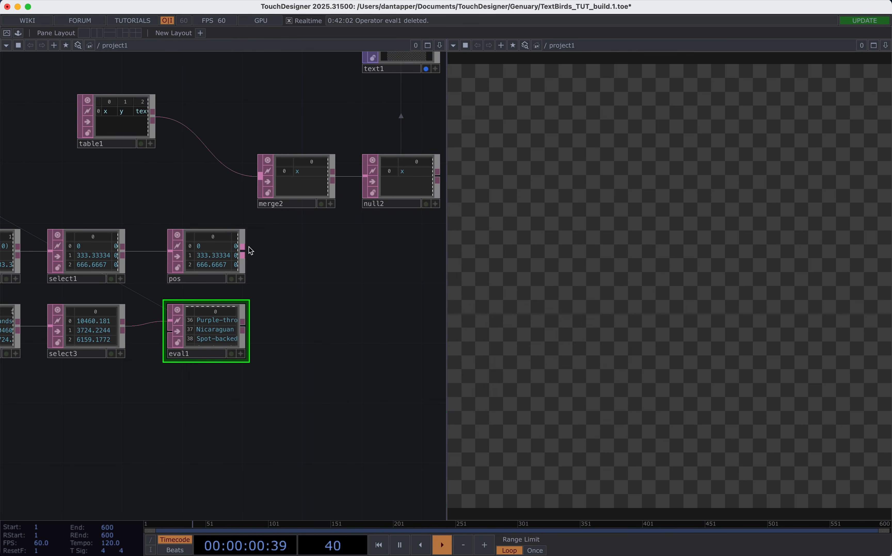
click(307, 304)
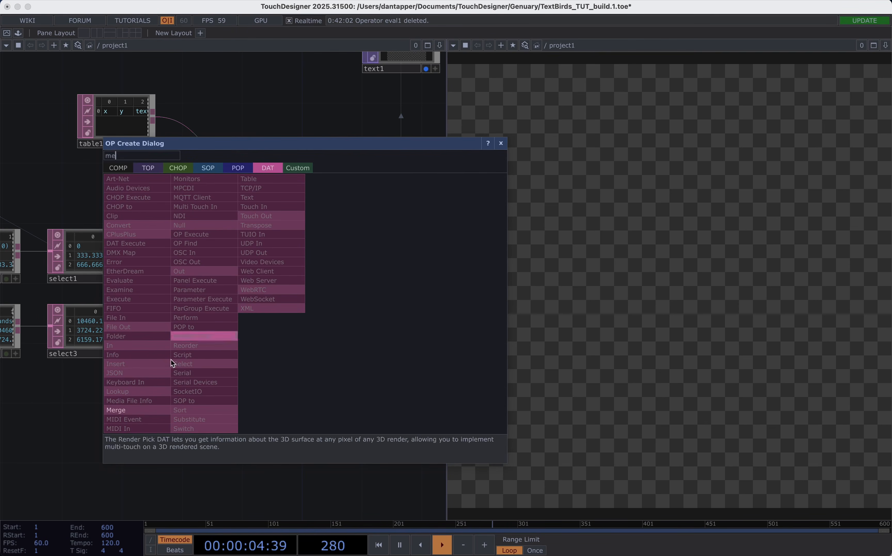
click(116, 410)
click(344, 300)
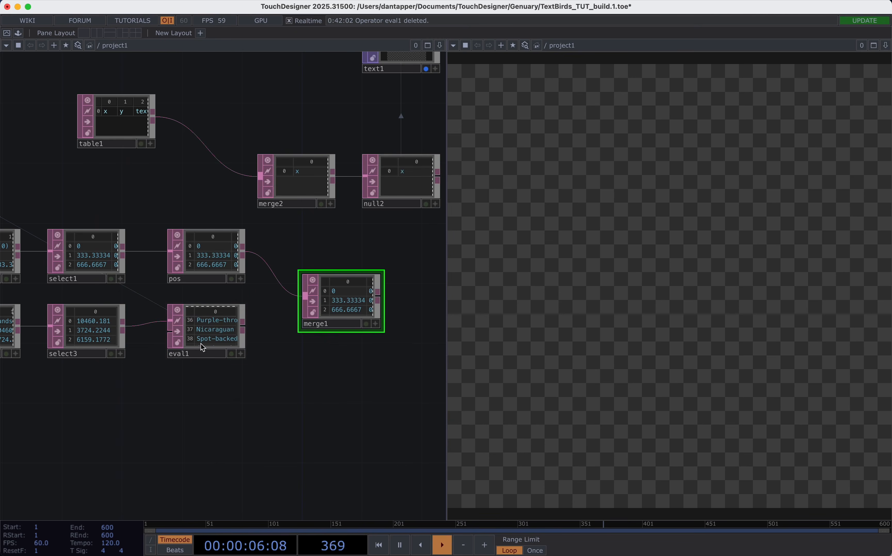
- Rename eval1 as textselected
click(193, 355)
text(text)
key(Return)
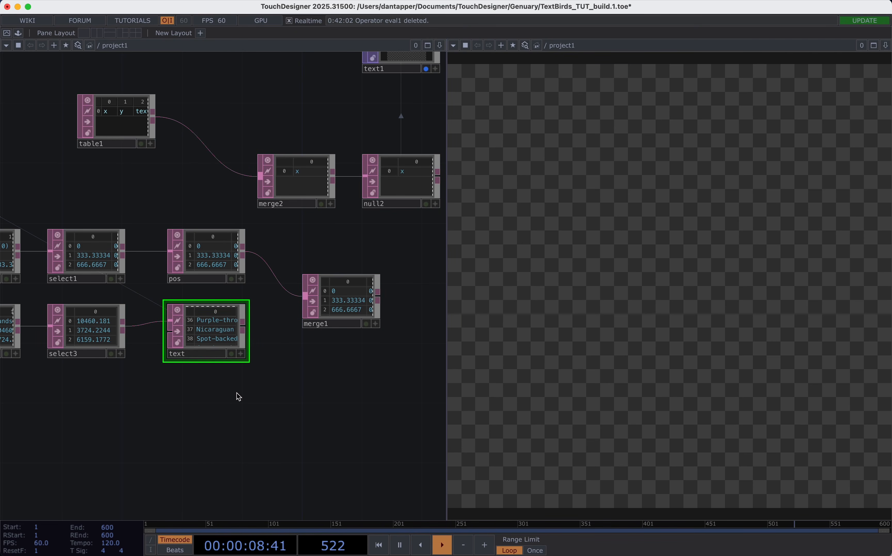
text(selected)
key(Return)
- Connect textselected to merge1 and set merge1's How parameter to Append Columns
drag(242, 321, 296, 314)
click(344, 301)
scroll(353, 323, up, 5)
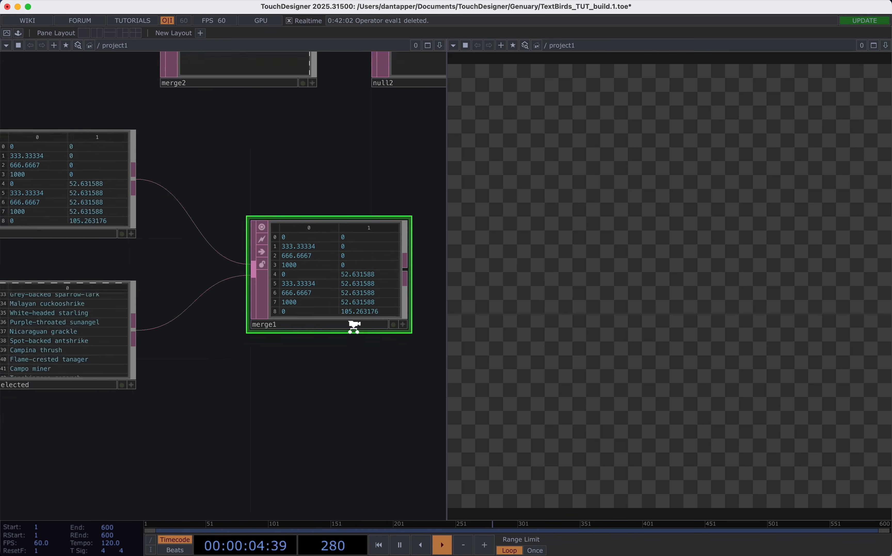
key(p)
click(279, 113)
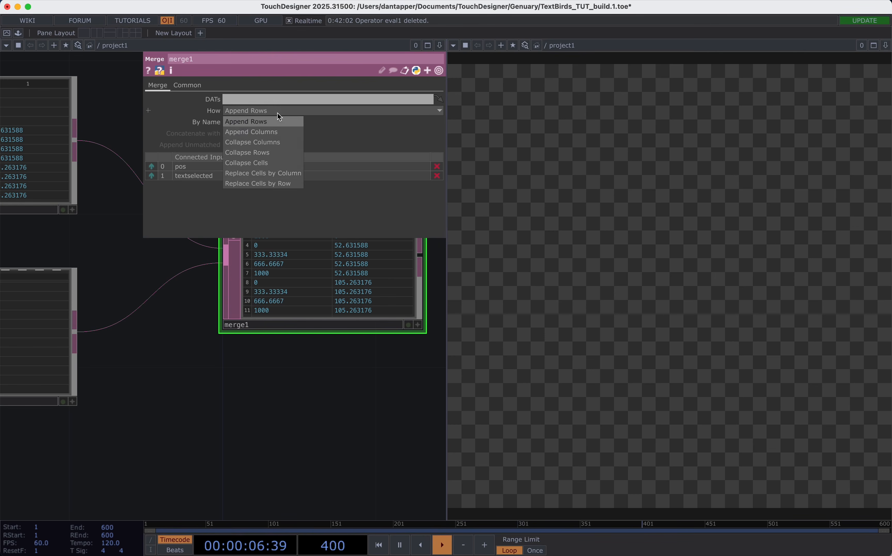
click(273, 131)
drag(374, 363, 273, 420)
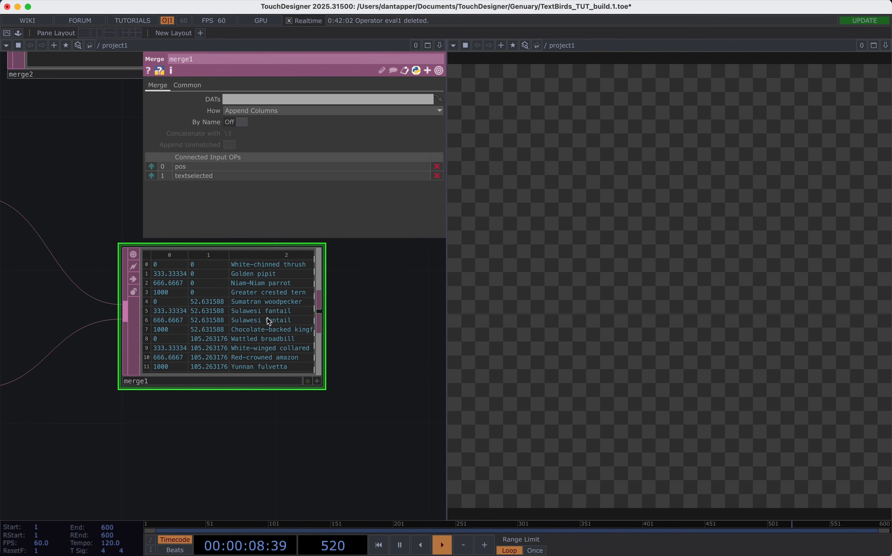
- Close merge1's parameters and connect merge1 to merge2
key(p)
scroll(350, 367, down, 5)
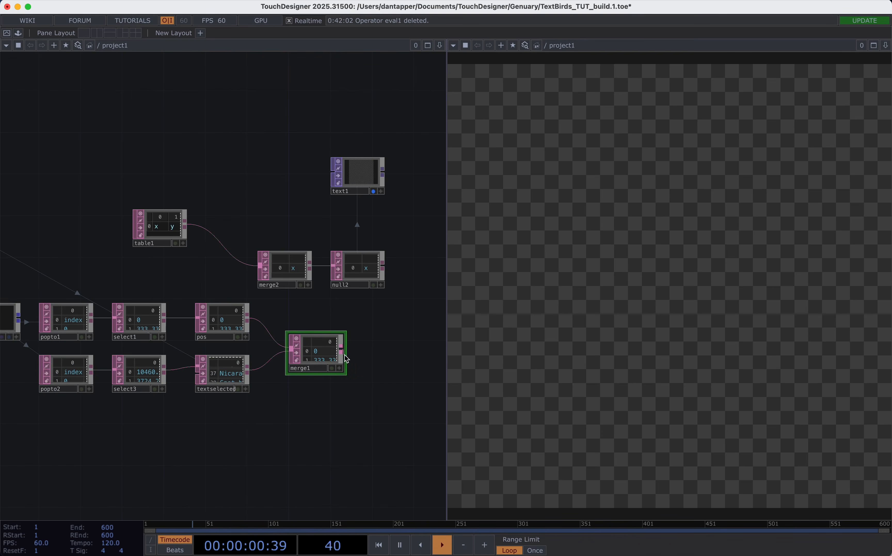
drag(341, 347, 253, 281)
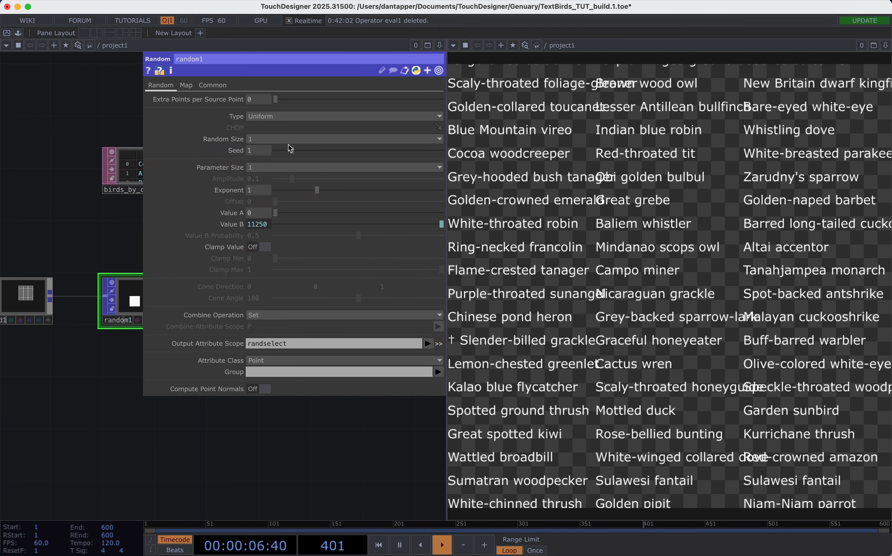
- Set random1's Seed to about 5.47 and close its parameters
drag(304, 154, 367, 151)
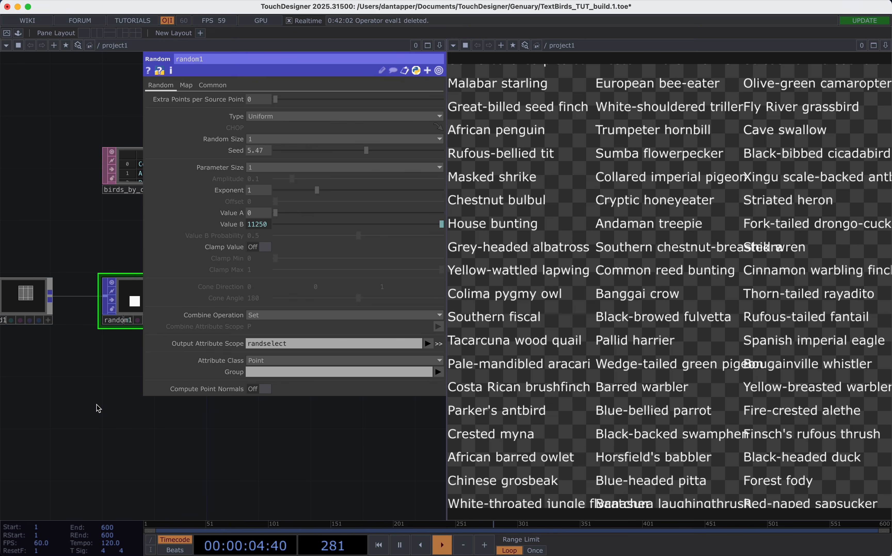
key(p)
- Examine merge1's combined rows of positions and bird names in a separate viewer, then close the viewer
scroll(107, 410, down, 6)
scroll(275, 382, up, 5)
right_click(127, 355)
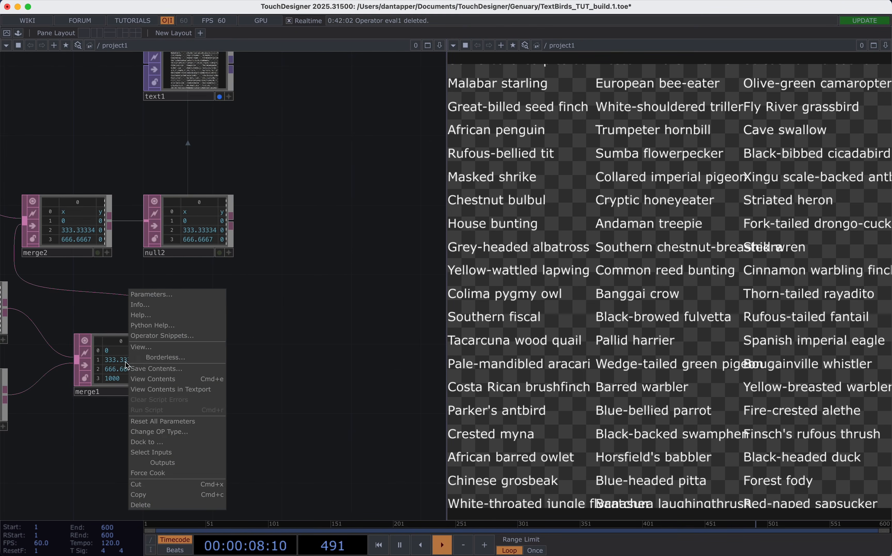
click(140, 347)
scroll(140, 347, down, 15)
scroll(140, 350, up, 15)
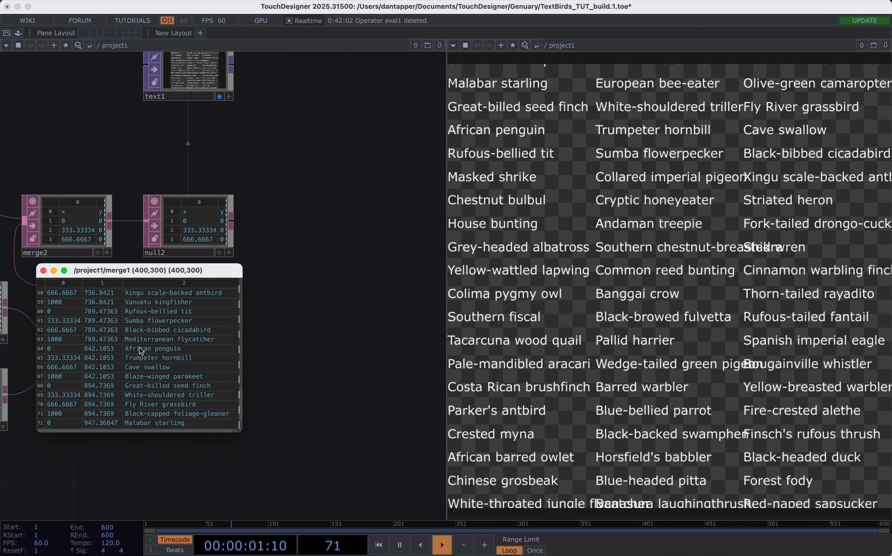
click(43, 271)
- Set grid1 to 5 columns and 24 rows, then close its parameters
scroll(121, 416, down, 8)
scroll(177, 364, up, 4)
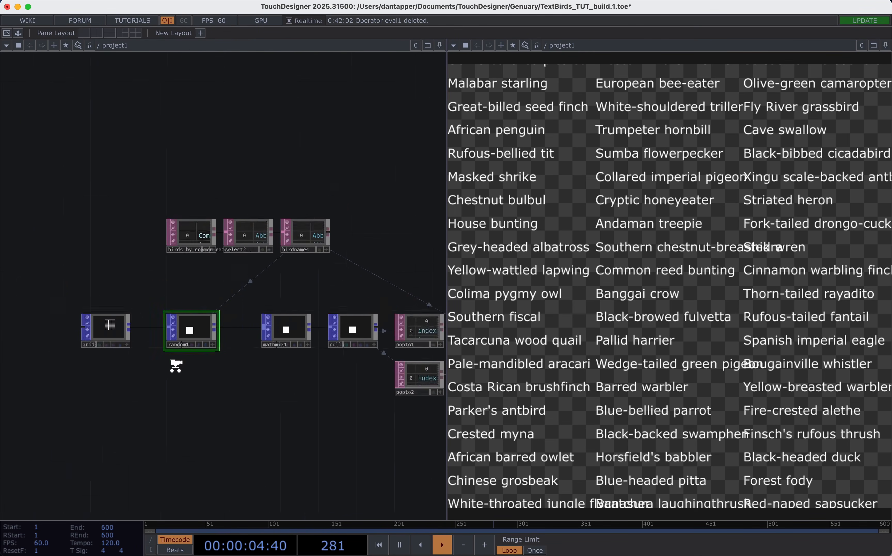
scroll(176, 366, up, 3)
click(67, 311)
key(p)
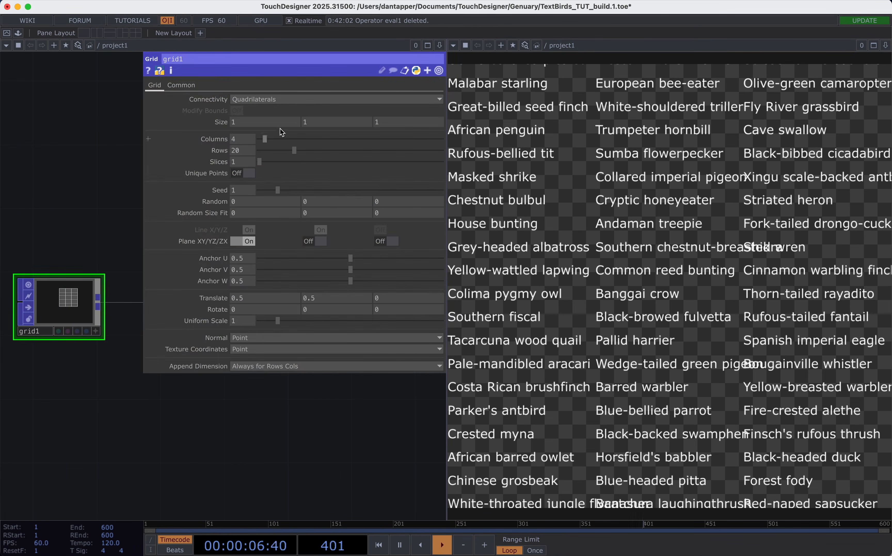
drag(273, 139, 345, 149)
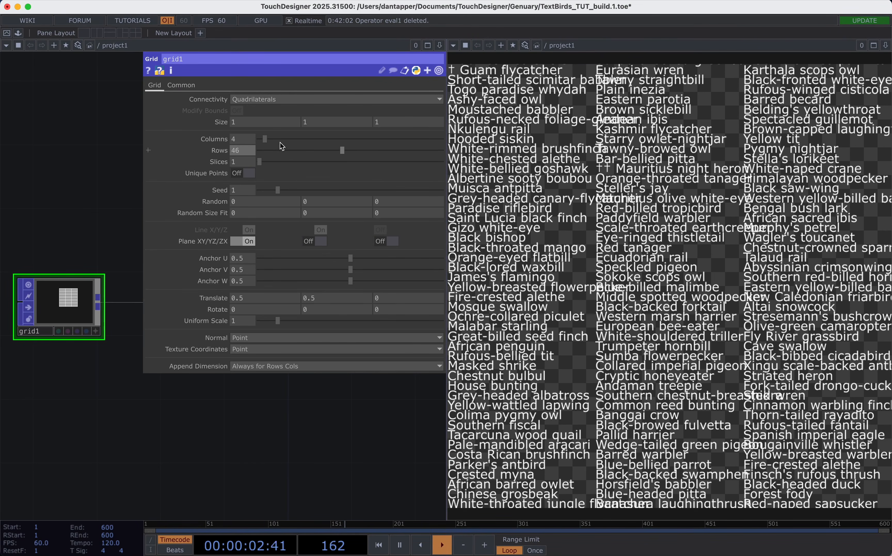
drag(265, 139, 277, 139)
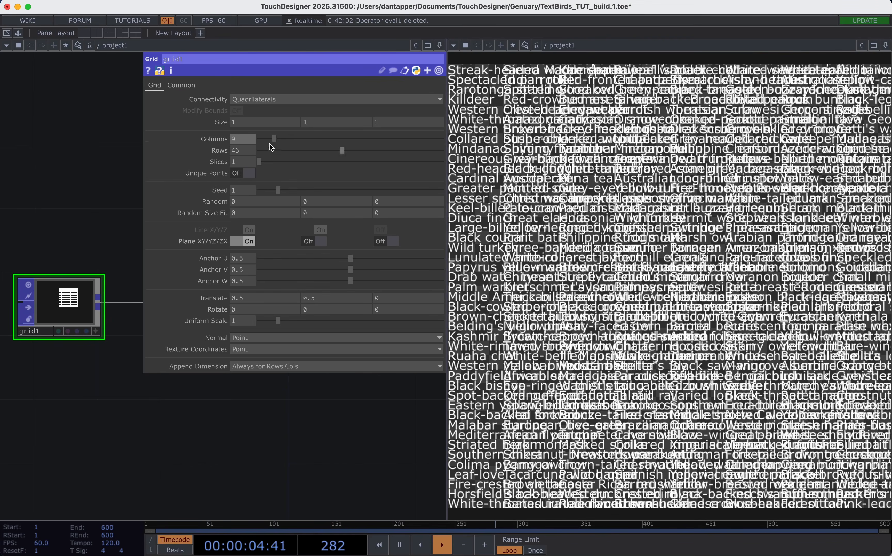
click(267, 143)
click(302, 150)
key(p)
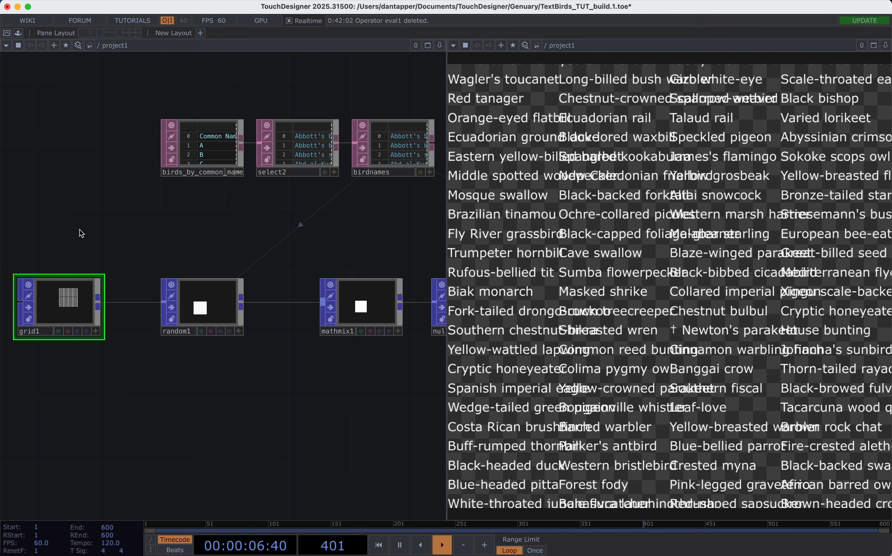
- Spread grid1 and random1 further apart and insert a Noise POP on the connection between them
drag(87, 295, 41, 299)
drag(203, 311, 267, 310)
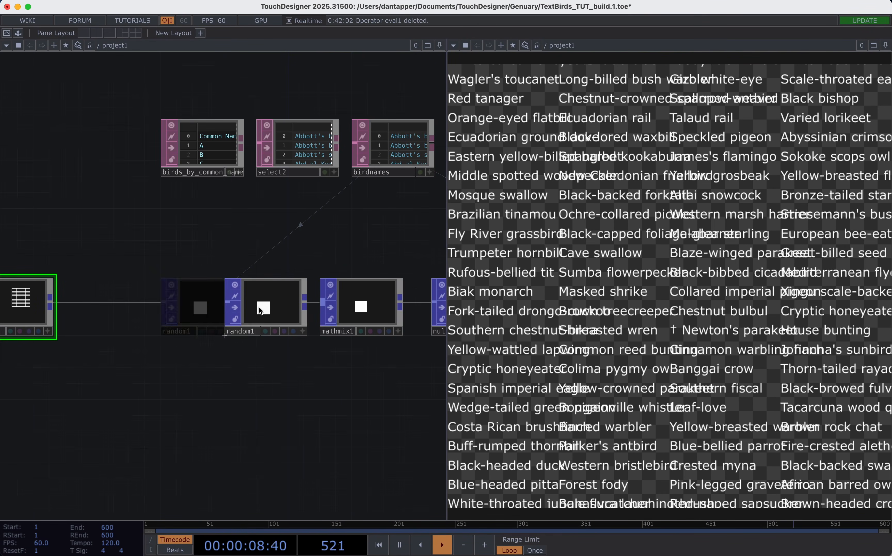
right_click(116, 301)
click(96, 296)
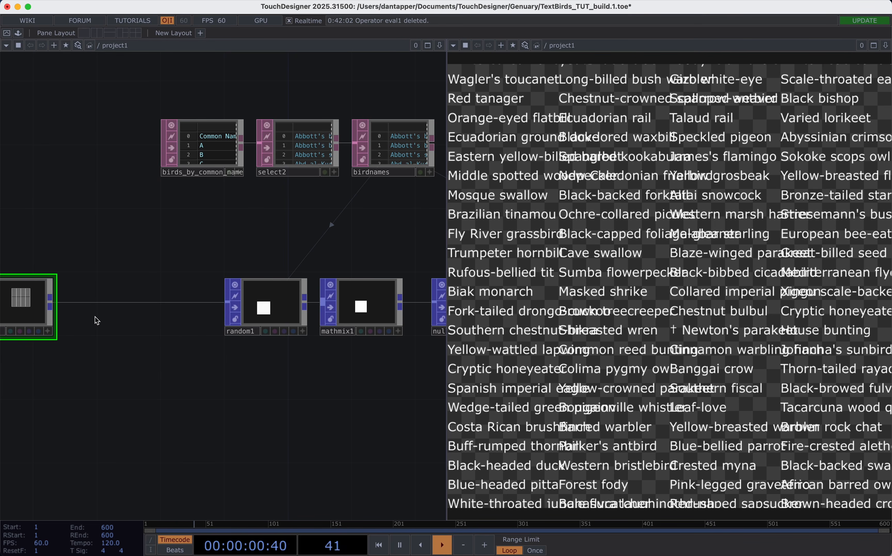
right_click(89, 288)
click(110, 293)
text(no)
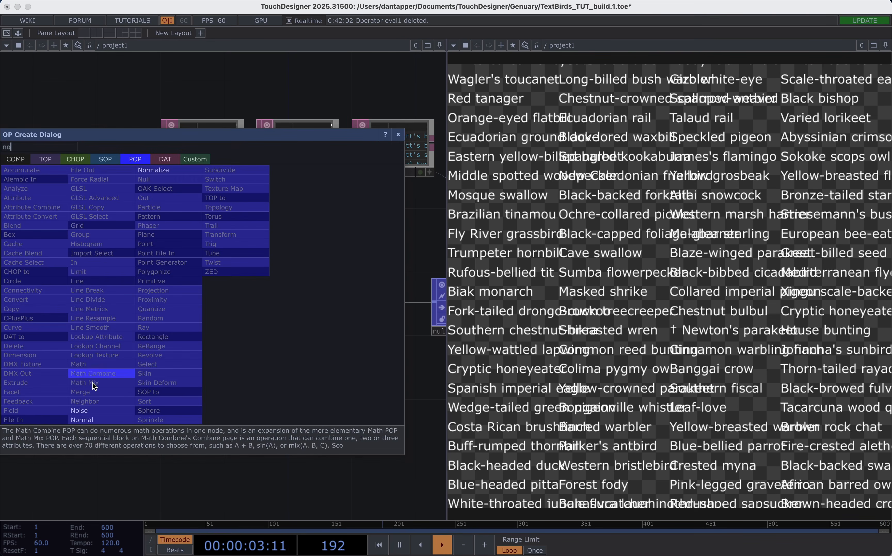
click(79, 410)
click(134, 295)
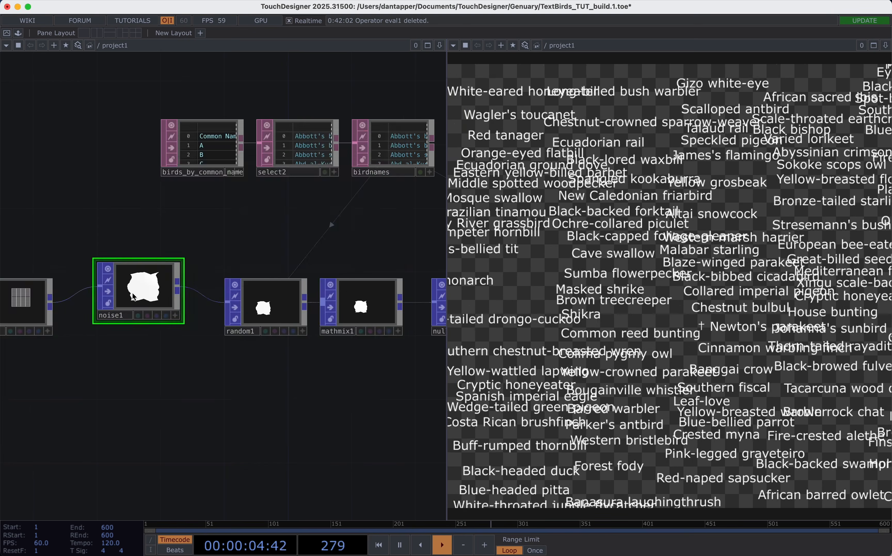
- Drive noise1's Translate 4D with a scaled absTime.seconds expression and set its Amplitude to about 0.237
key(p)
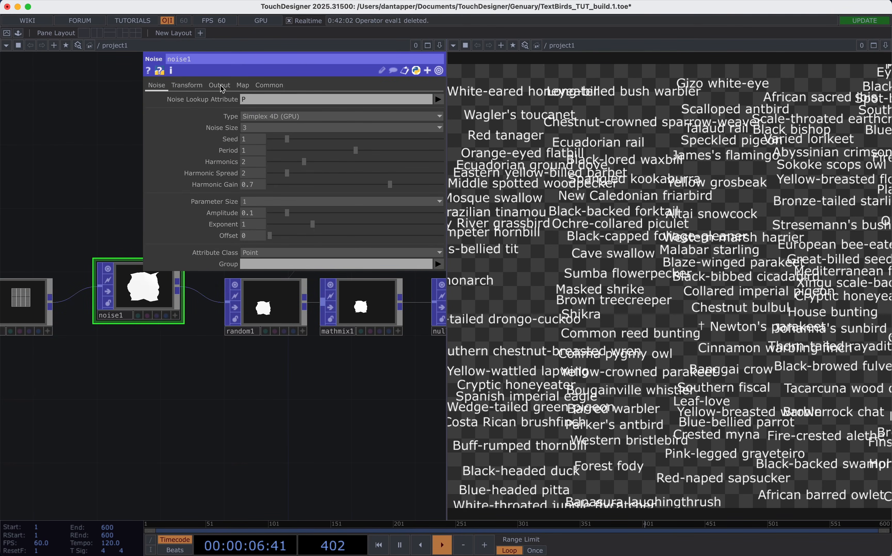
click(187, 85)
text(absTime,seconds*0)
key(Return)
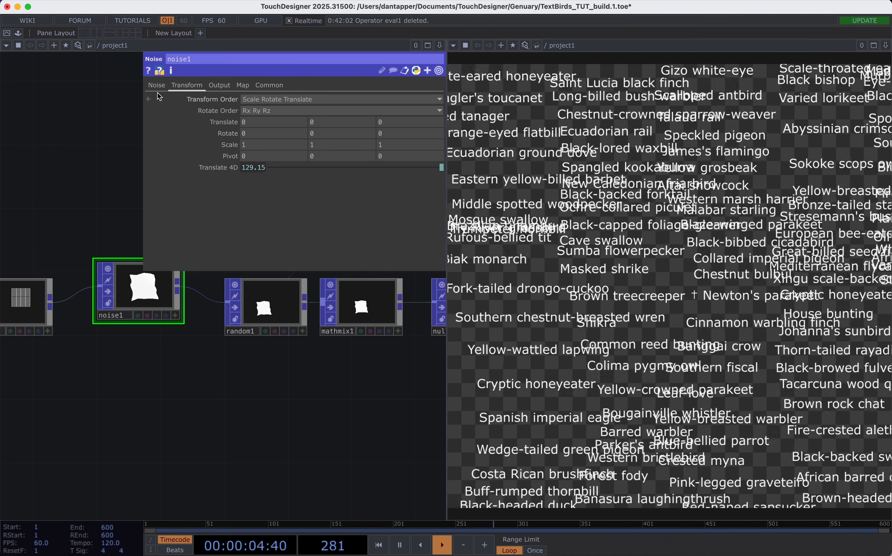
click(156, 86)
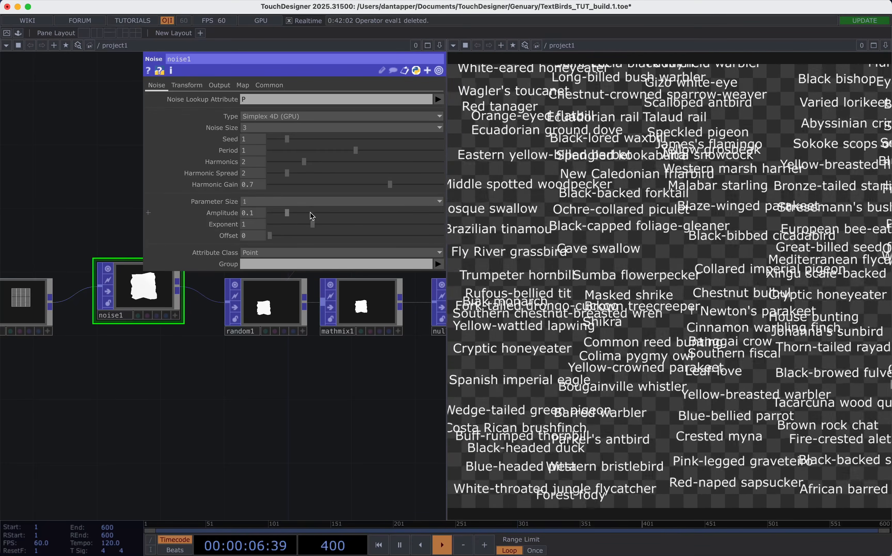
click(310, 212)
- Add a Point Generator POP above grid1
scroll(188, 308, left, 5)
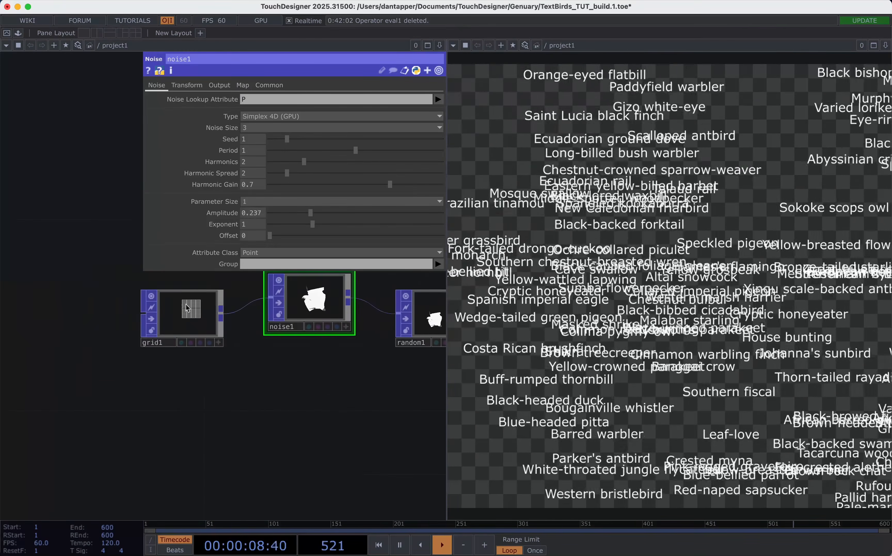
click(187, 308)
scroll(100, 275, right, 5)
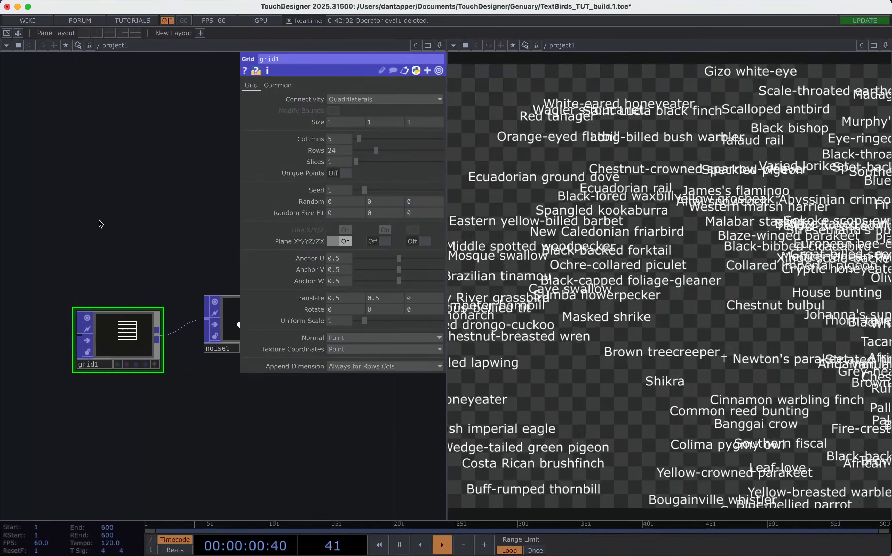
key(Tab)
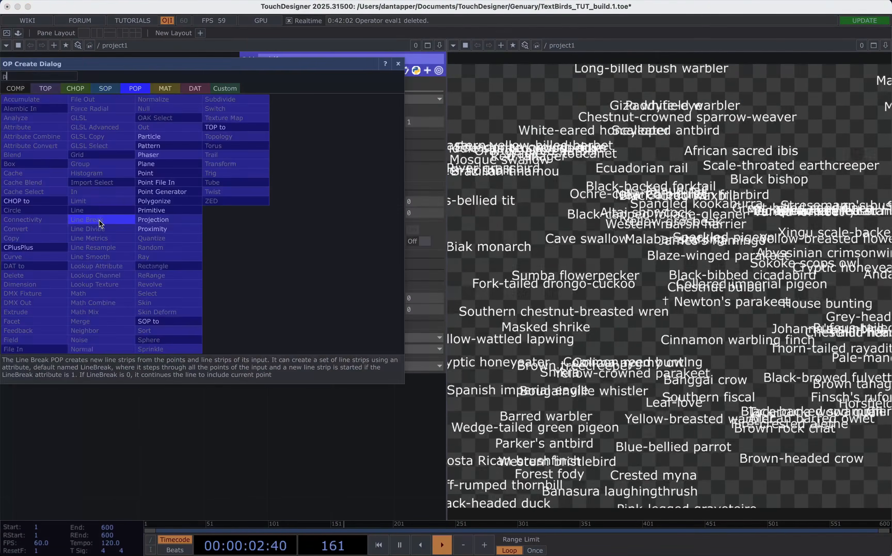
click(161, 185)
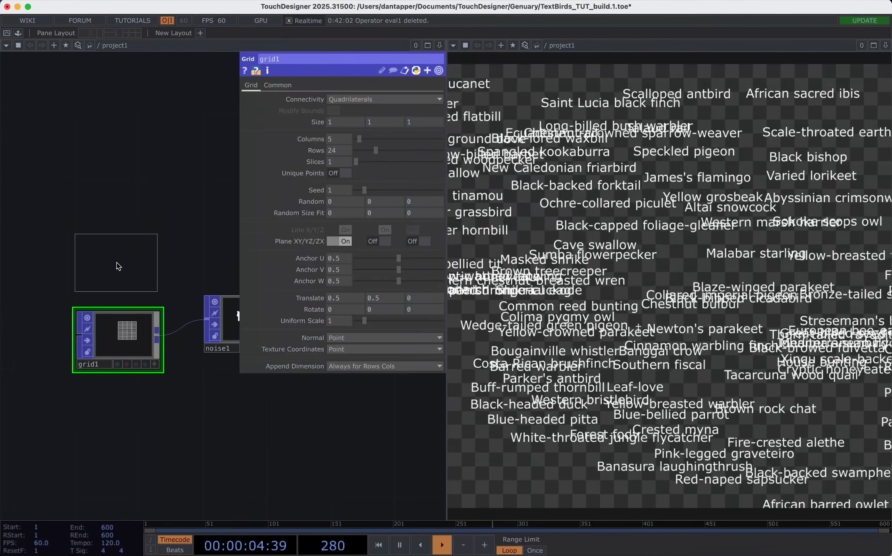
click(117, 263)
- Set pointgen1's Shape to Rectangle with 100 points and connect it to noise1 in place of grid1
click(353, 102)
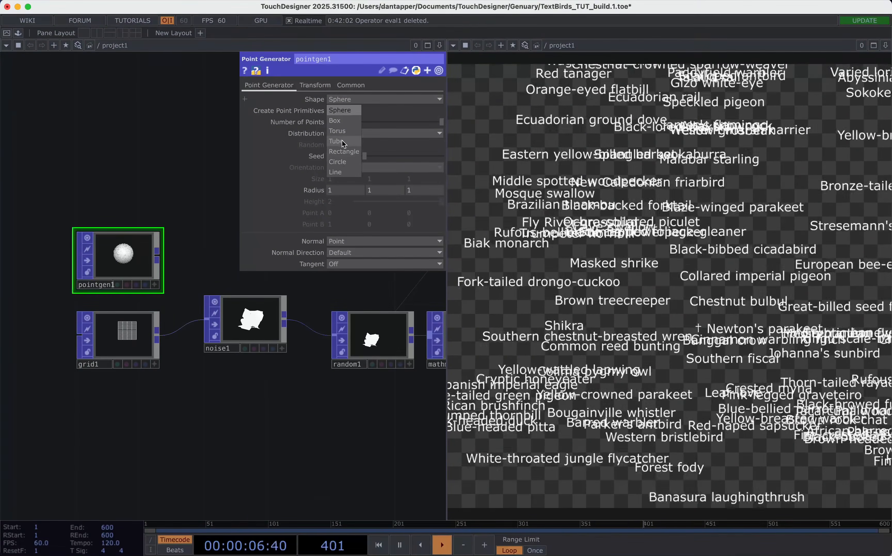
click(342, 153)
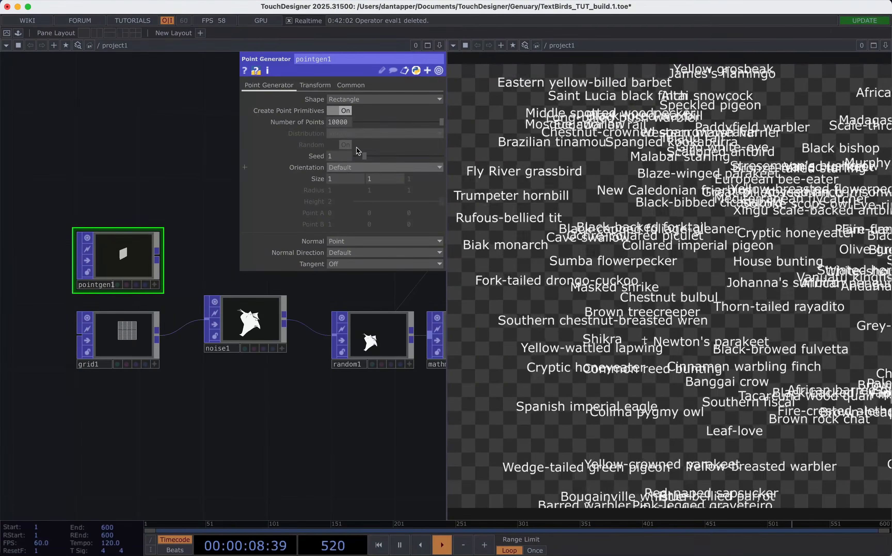
double_click(348, 125)
text(100)
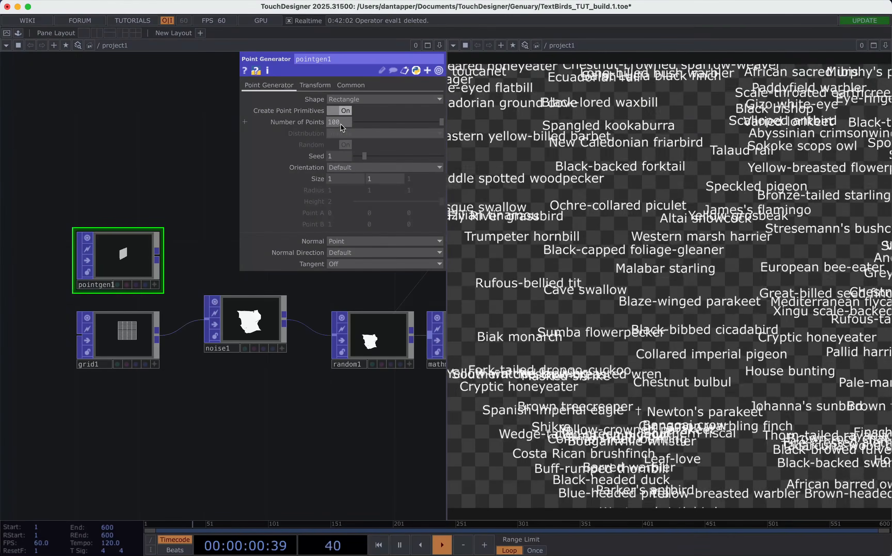
key(Return)
drag(157, 253, 206, 319)
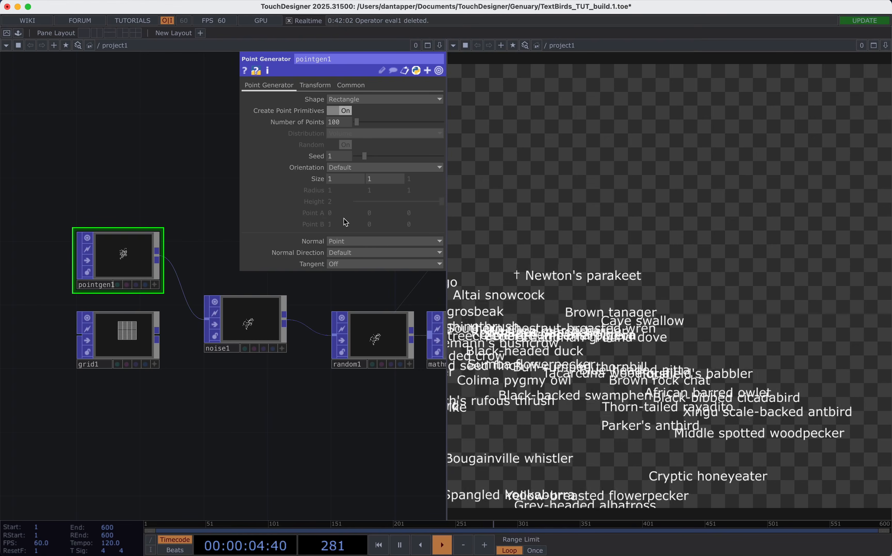
- Set pointgen1's Translate X and Y to 0.5 and close its parameters
click(314, 86)
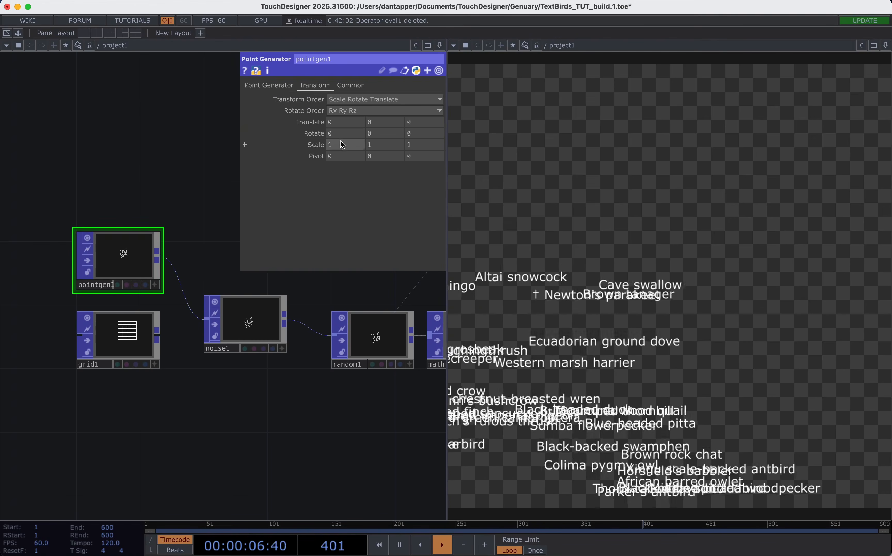
click(339, 125)
text(.5)
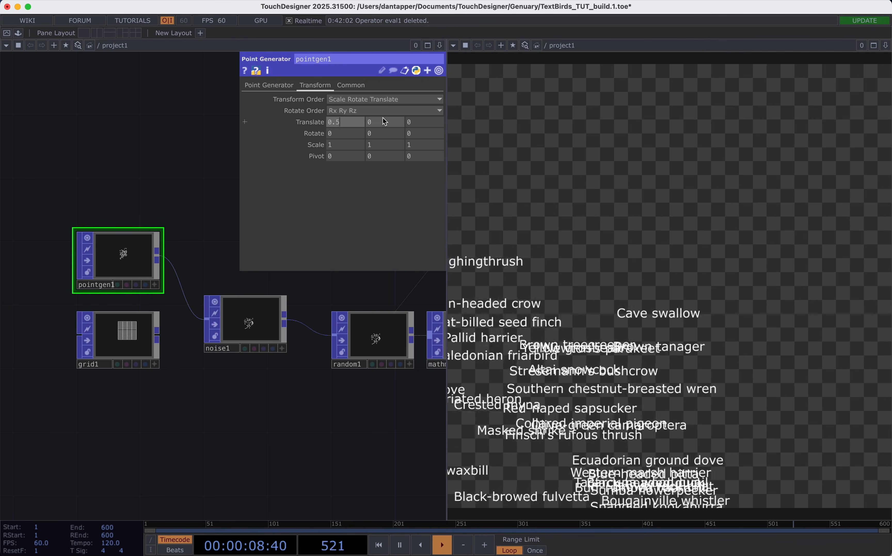
click(382, 119)
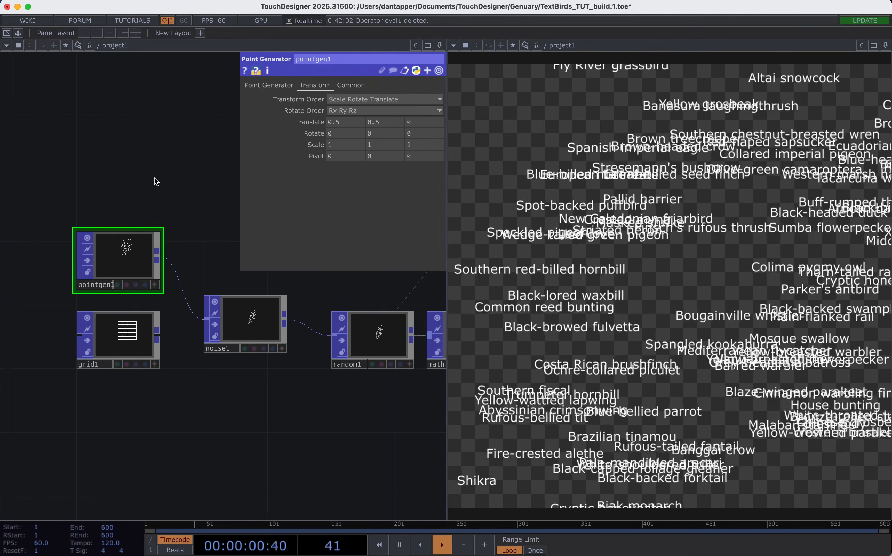
click(152, 181)
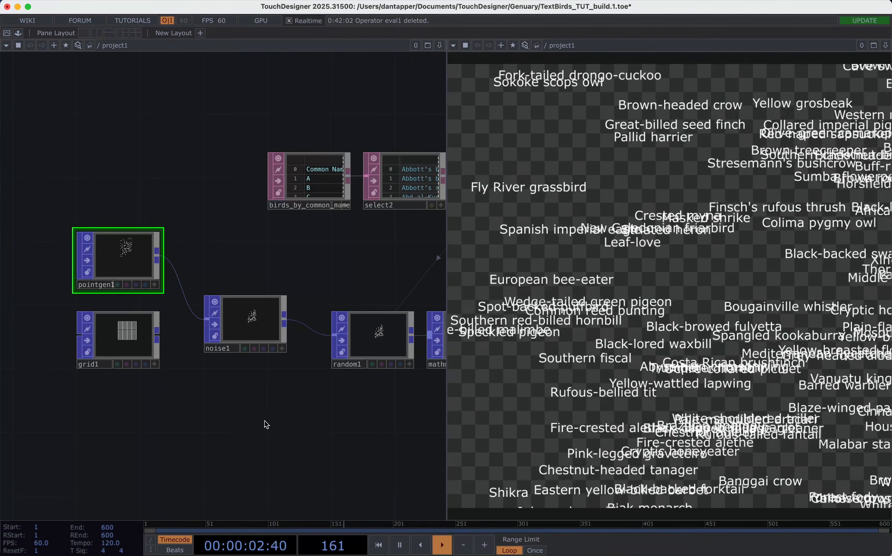
- Reduce text1's Font Size X to about 12.9 pt and close its parameters
drag(328, 280, 49, 295)
scroll(49, 295, down, 3)
drag(268, 231, 69, 213)
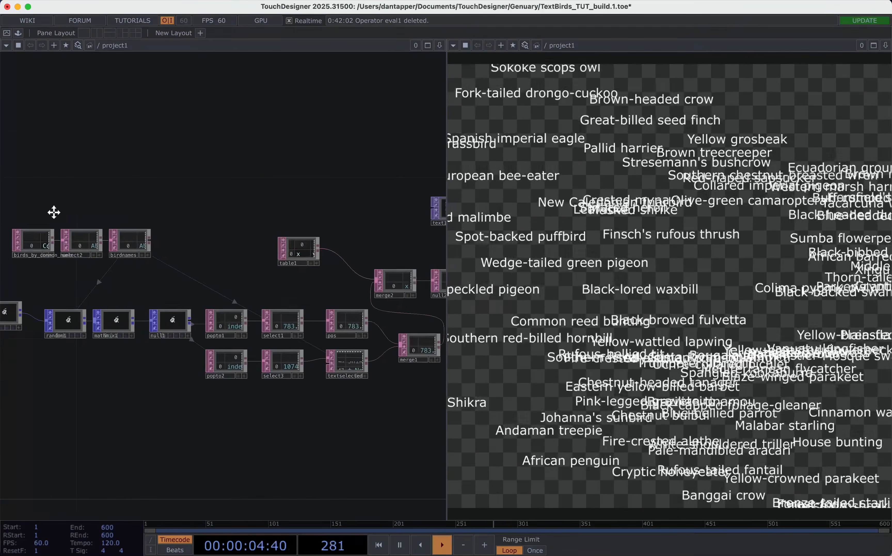
click(252, 190)
key(p)
drag(369, 213, 366, 213)
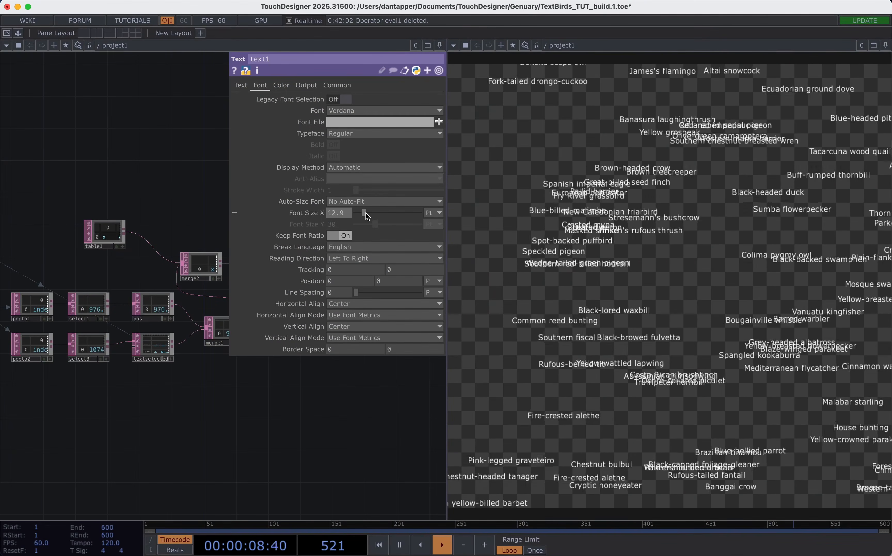
key(p)
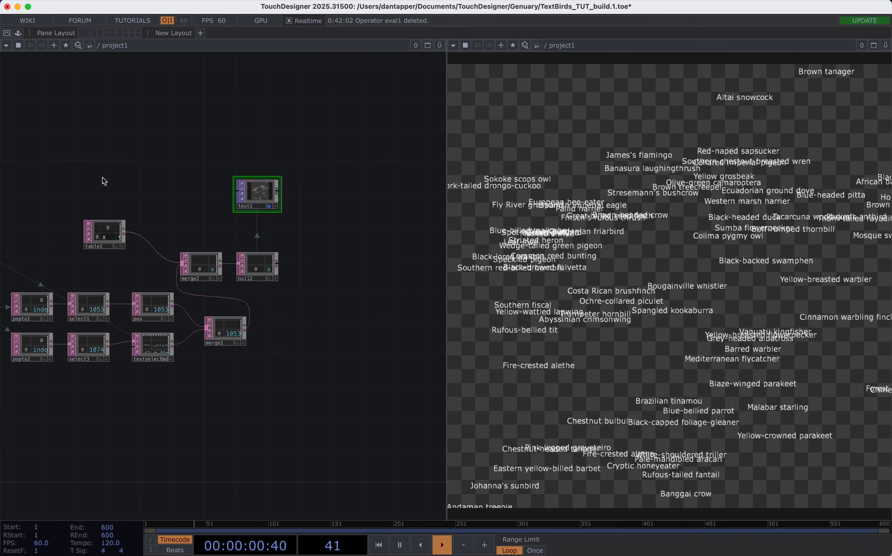
- Delete the unused grid1 operator
drag(104, 179, 225, 179)
scroll(225, 178, down, 5)
scroll(125, 222, up, 5)
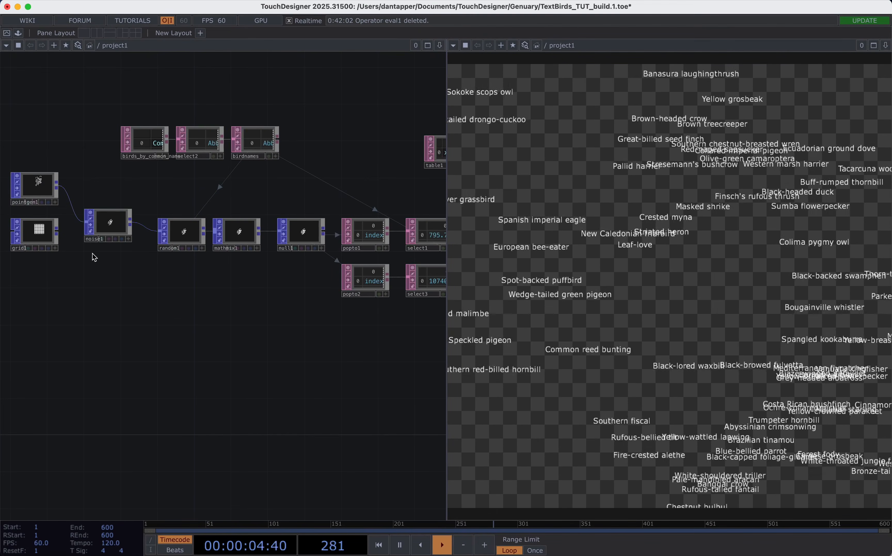
click(48, 237)
key(Delete)
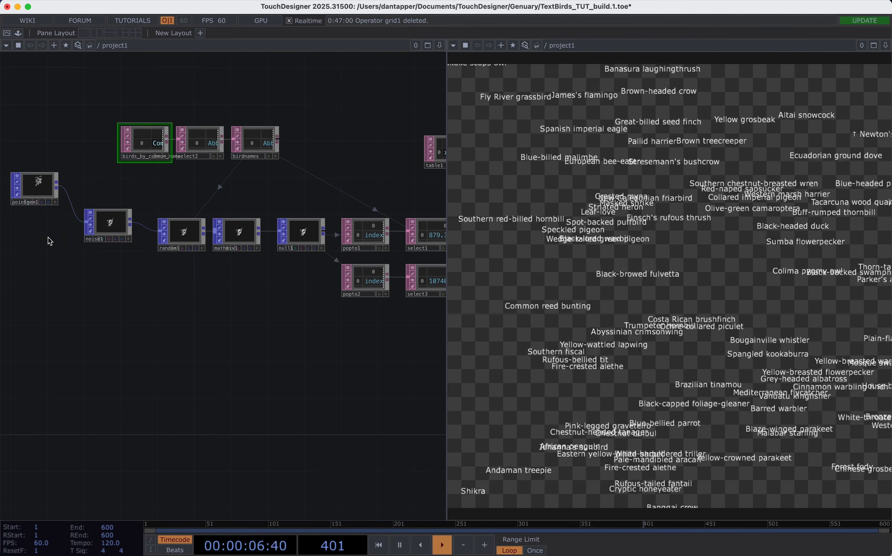
scroll(210, 321, down, 3)
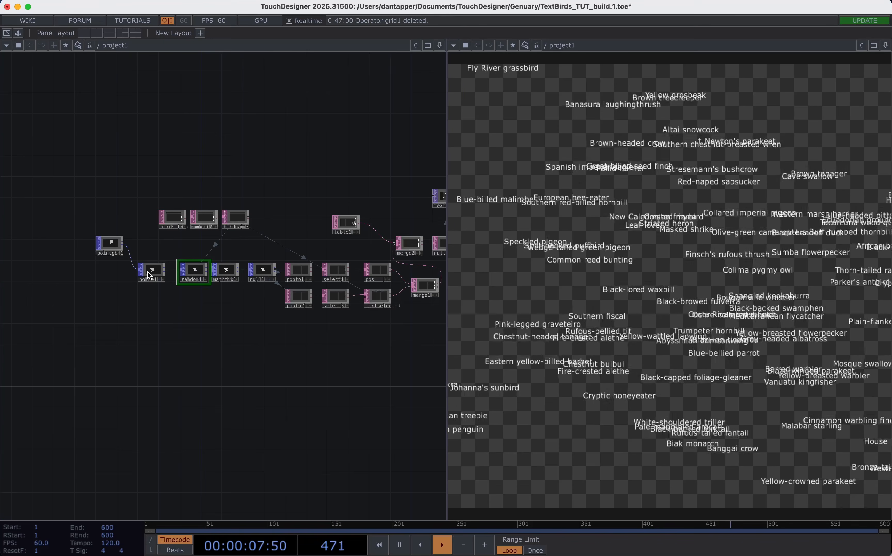
scroll(150, 275, up, 4)
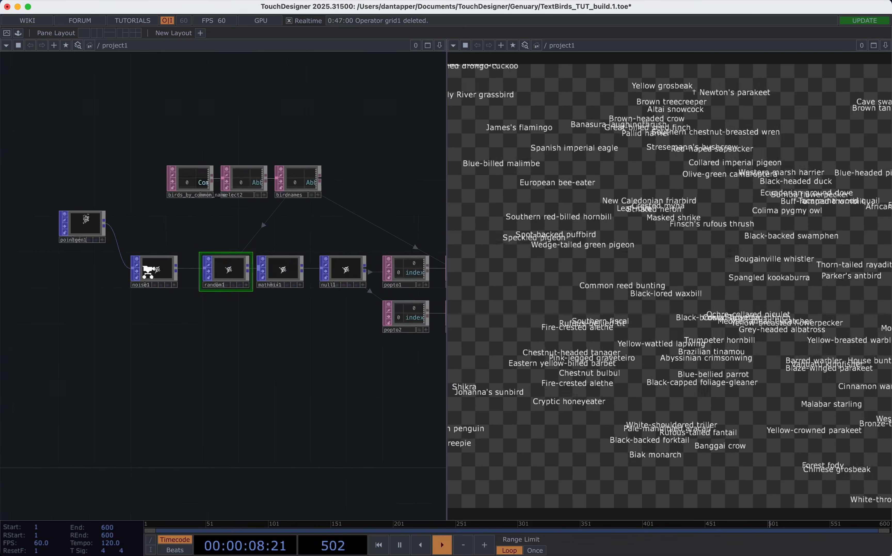
scroll(161, 261, up, 4)
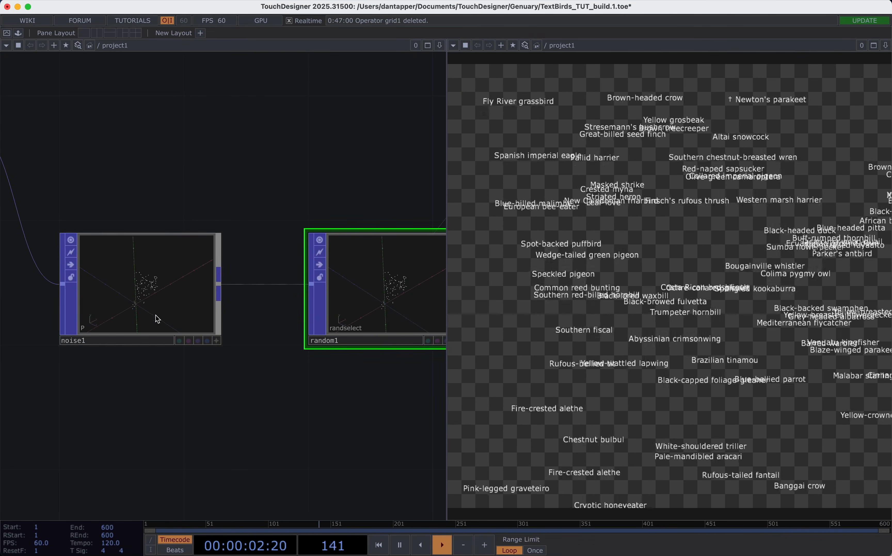
- Colour the random1, mathmix1 and null1 nodes yellow
scroll(138, 313, down, 4)
scroll(138, 314, down, 2)
drag(199, 272, 349, 342)
key(c)
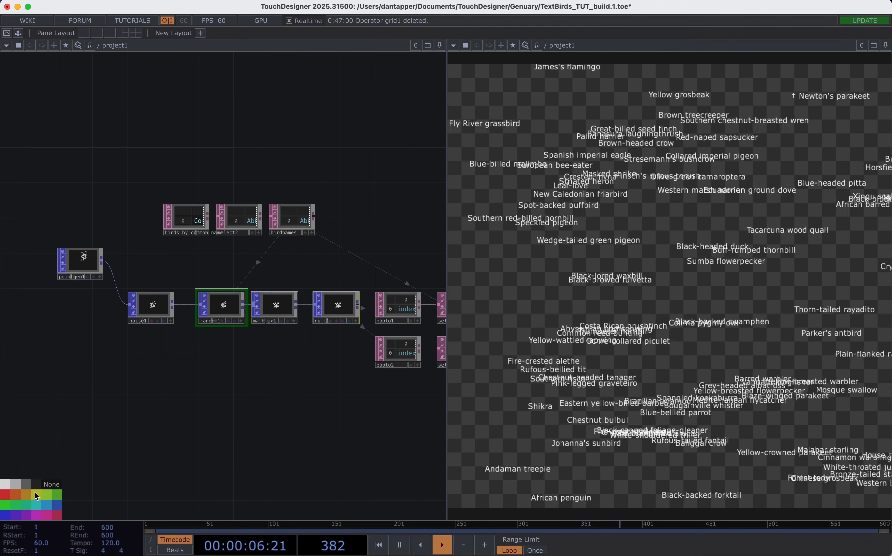
drag(278, 262, 156, 276)
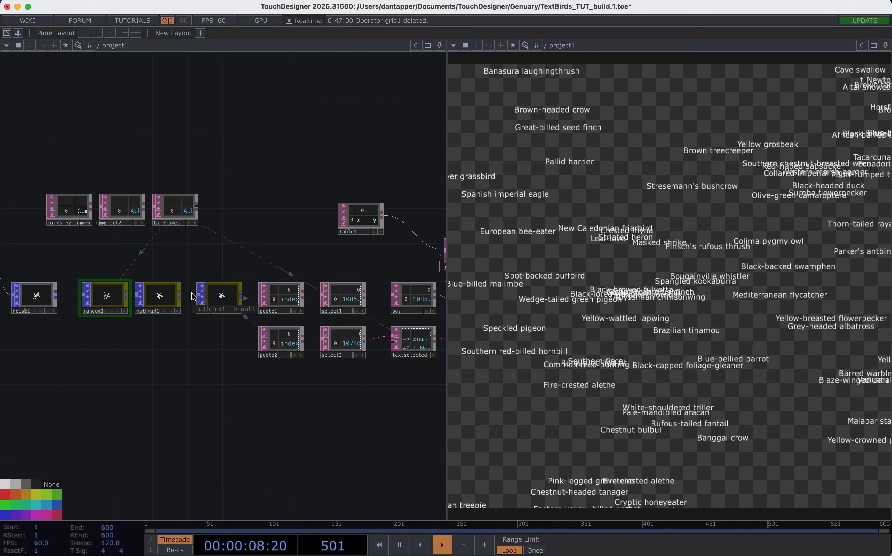
- Branch a Null POP off noise1, name it render_out, and spread the surrounding nodes apart
scroll(182, 305, up, 5)
scroll(203, 246, left, 3)
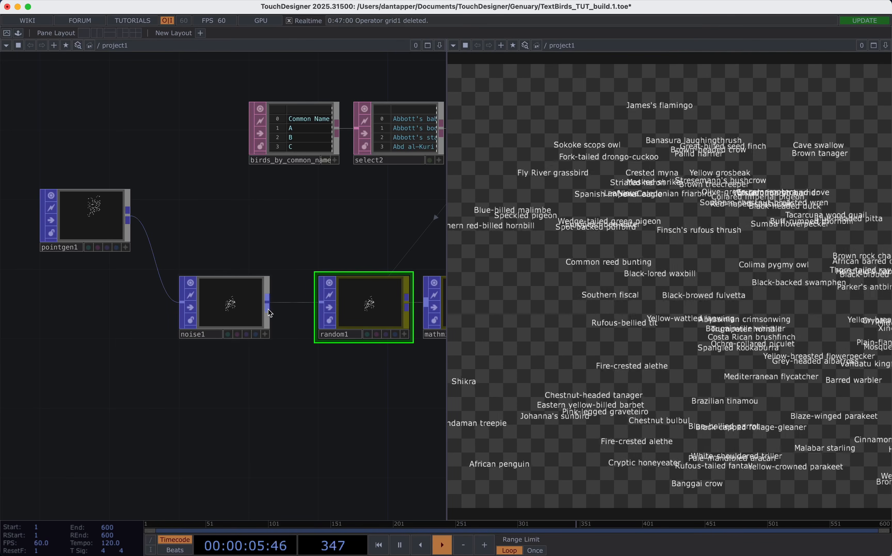
scroll(259, 368, down, 5)
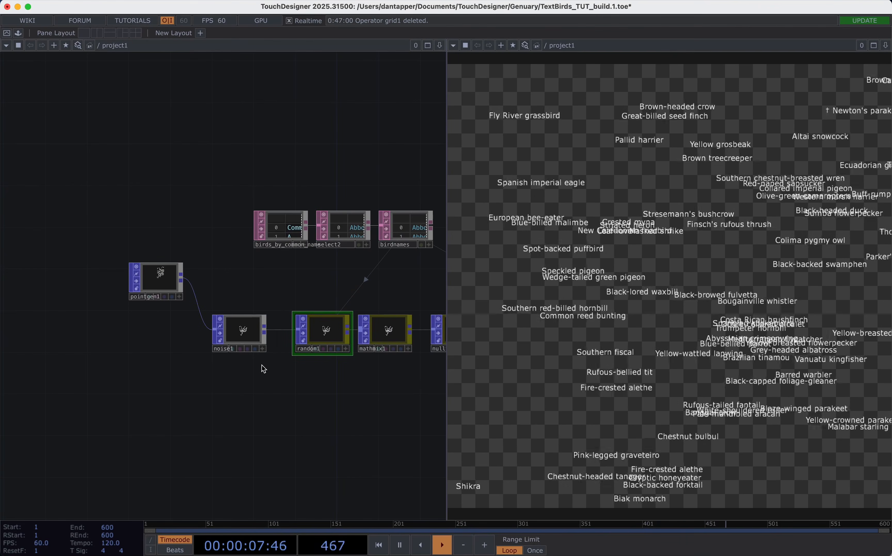
click(304, 460)
text(n)
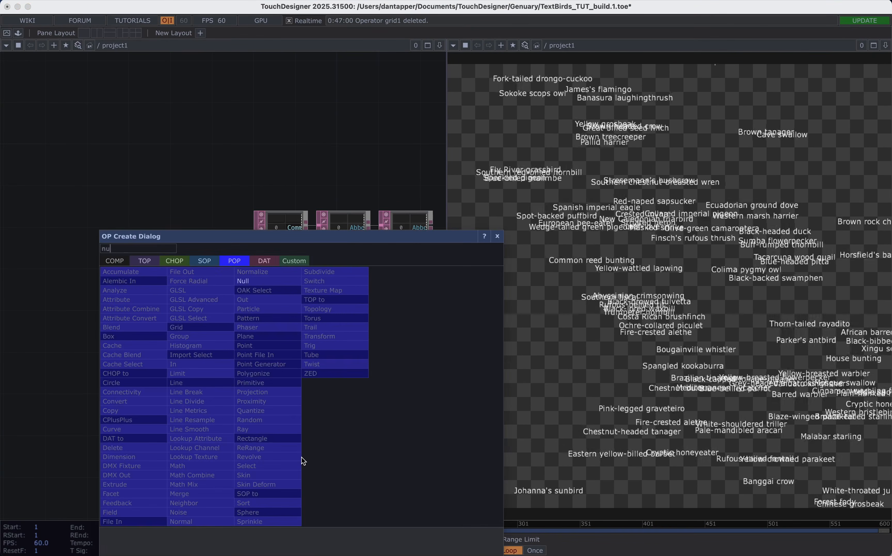
text(u)
click(257, 280)
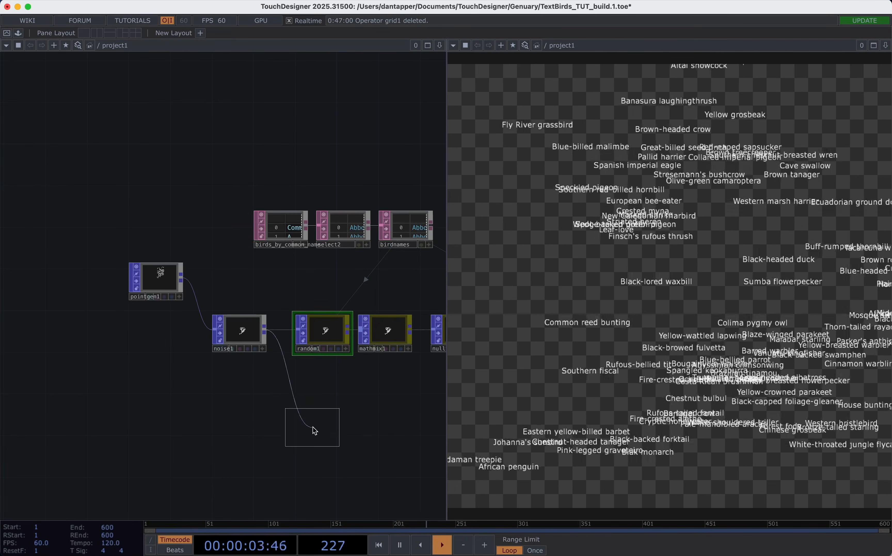
click(314, 430)
click(293, 441)
text(render_out)
key(Return)
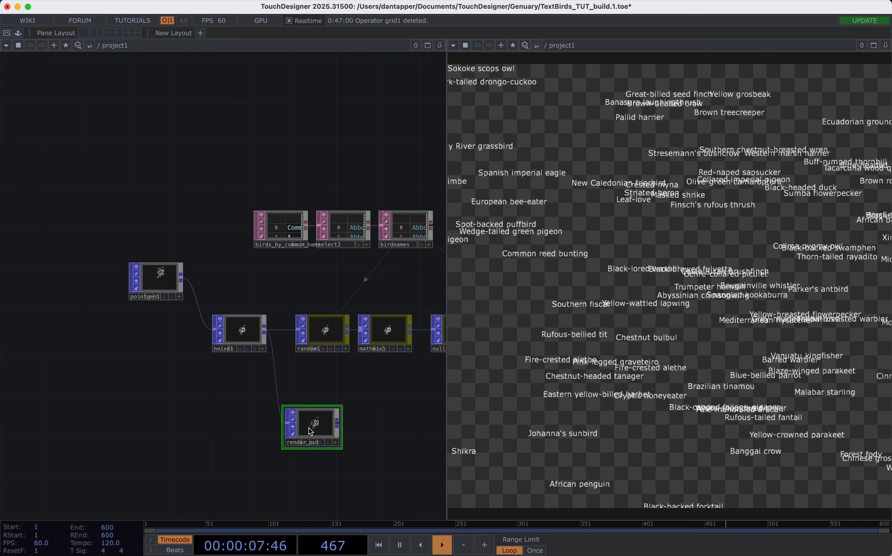
drag(310, 431, 373, 430)
drag(235, 334, 214, 334)
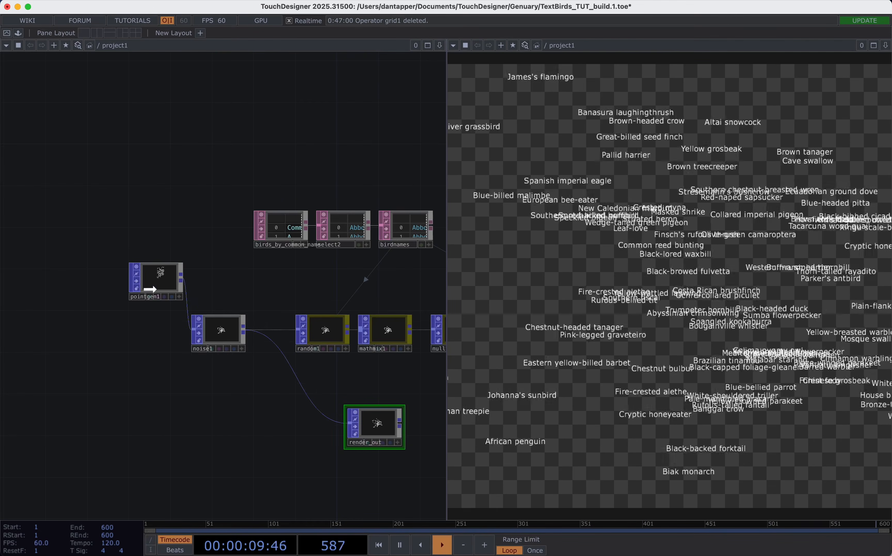
- Add a Sphere POP below noise1, set its Uniform Scale to 0.2, and close its parameters
key(Tab)
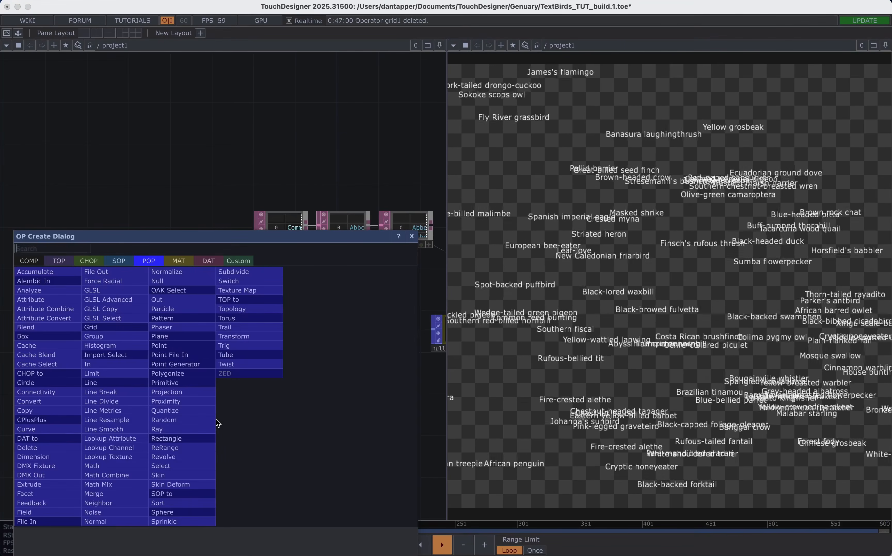
click(175, 513)
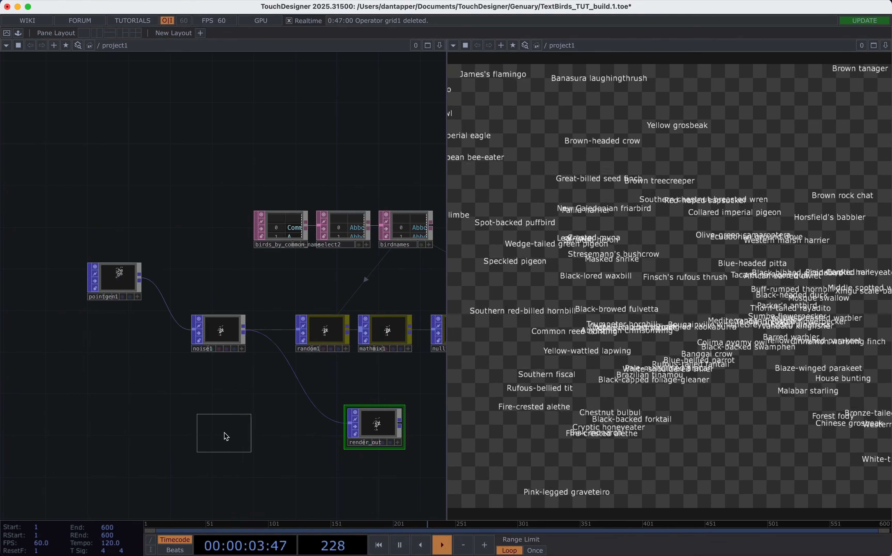
click(223, 432)
key(p)
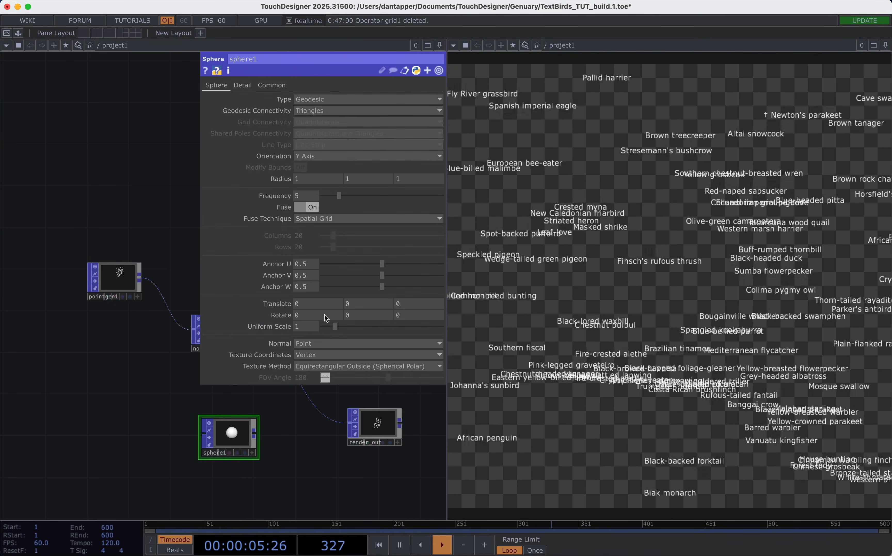
click(306, 327)
text(0.2)
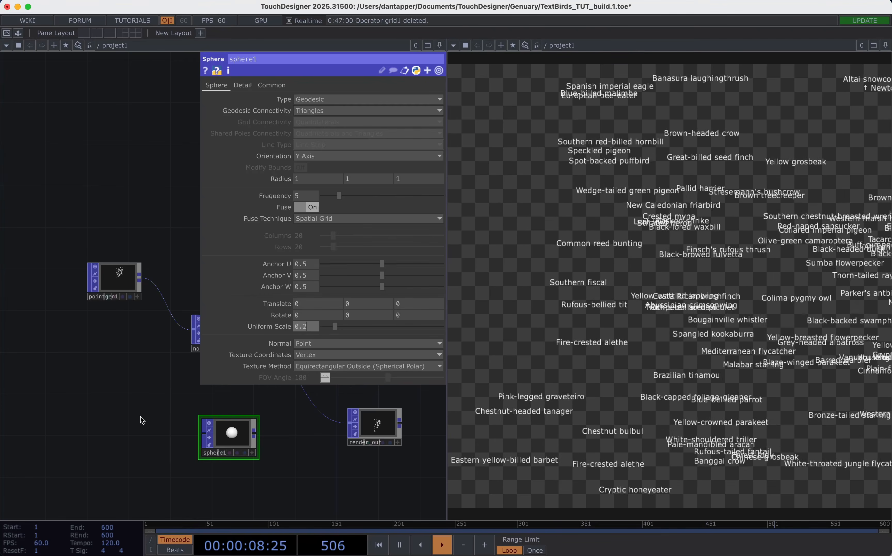
key(Return)
key(p)
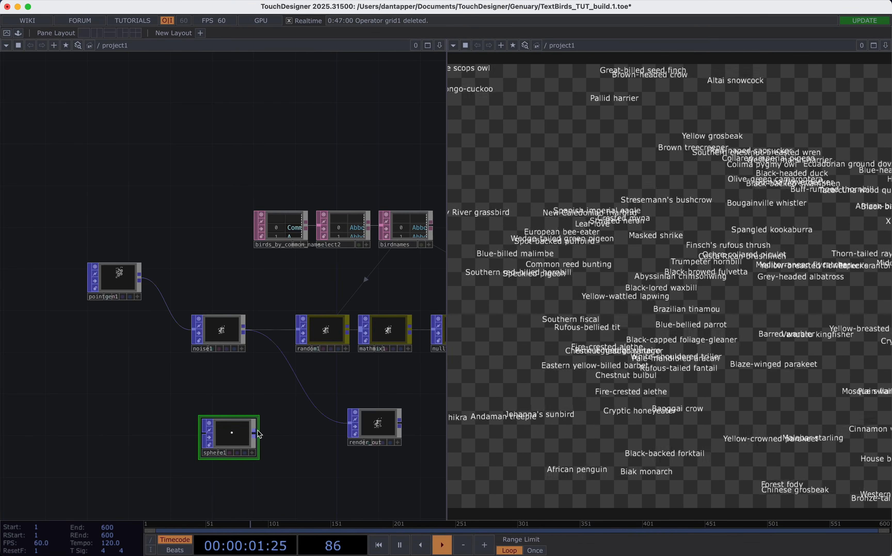
- Add a Copy POP between sphere1 and render_out, with noise1 connected to its second input
key(Tab)
text(co)
click(154, 411)
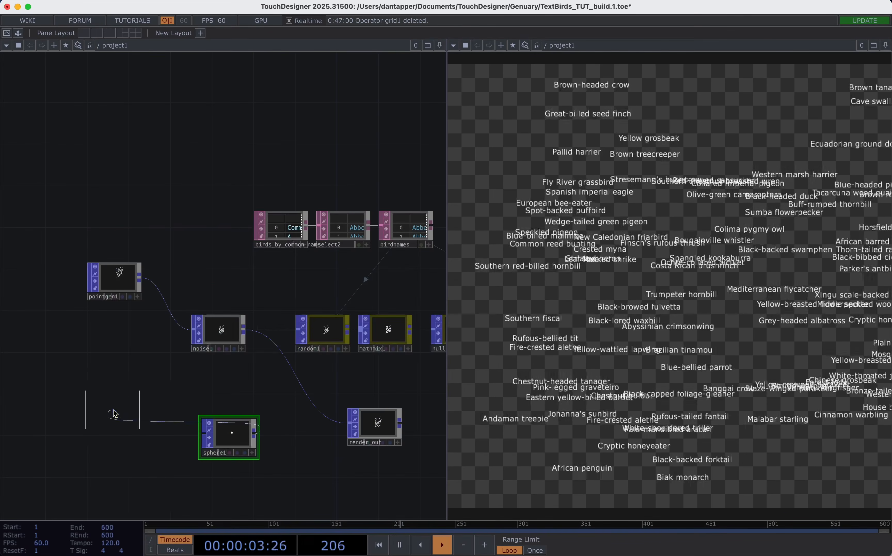
click(302, 406)
drag(326, 402, 350, 423)
drag(245, 330, 276, 401)
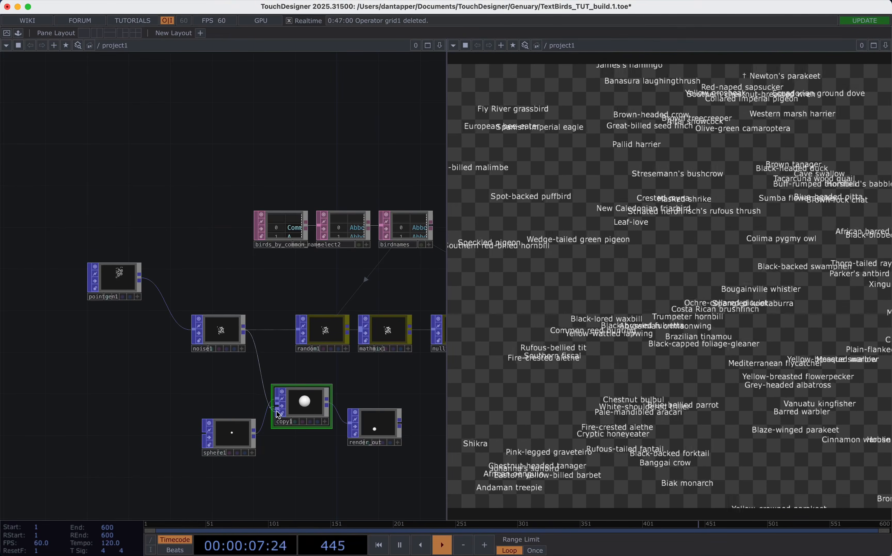
scroll(368, 428, up, 5)
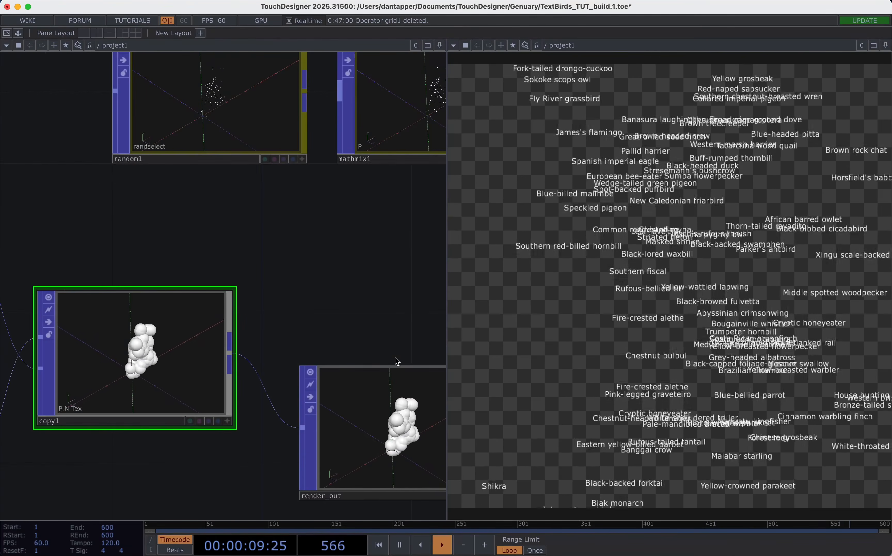
- Set sphere1's Uniform Scale to 0.1
scroll(388, 364, down, 3)
click(155, 403)
key(p)
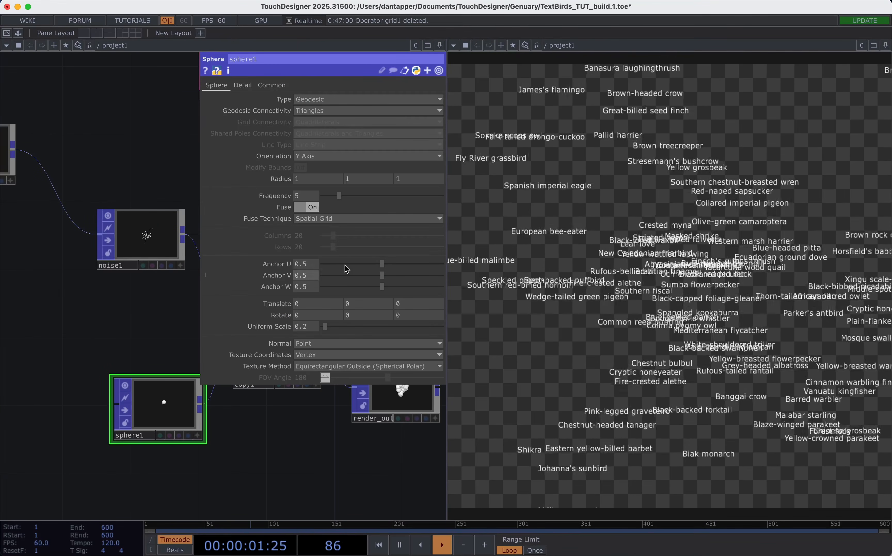
click(312, 329)
text(0.1)
click(140, 335)
- Set noise1's Combine Attribute Scope to P.xy and close its parameters
click(148, 221)
key(p)
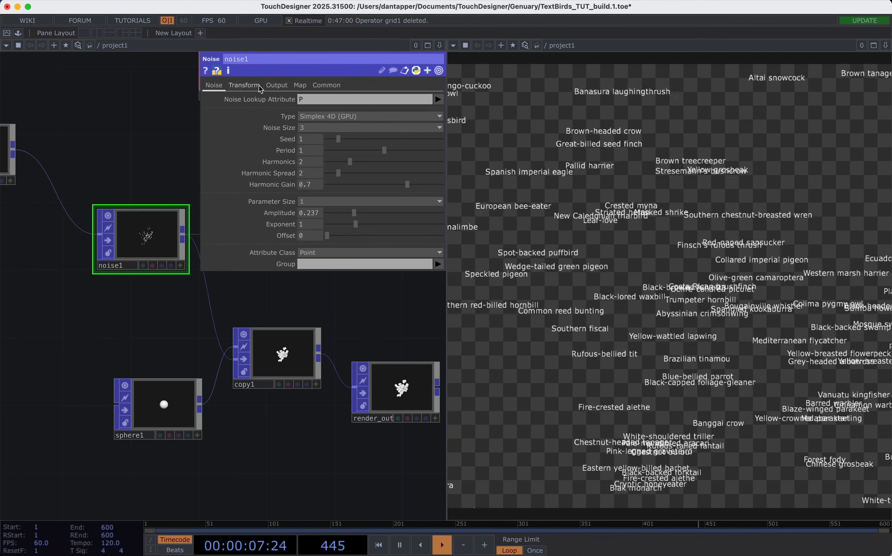
click(276, 85)
click(310, 173)
text(.xy)
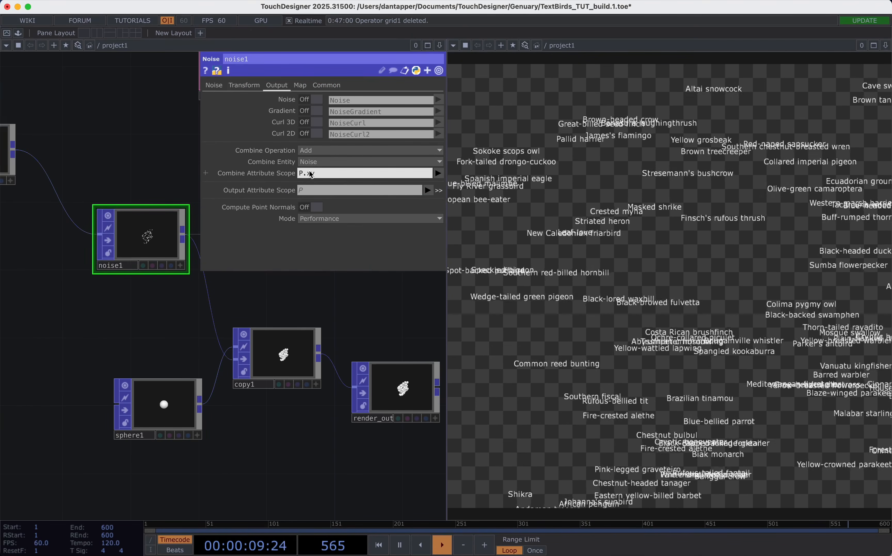
key(Return)
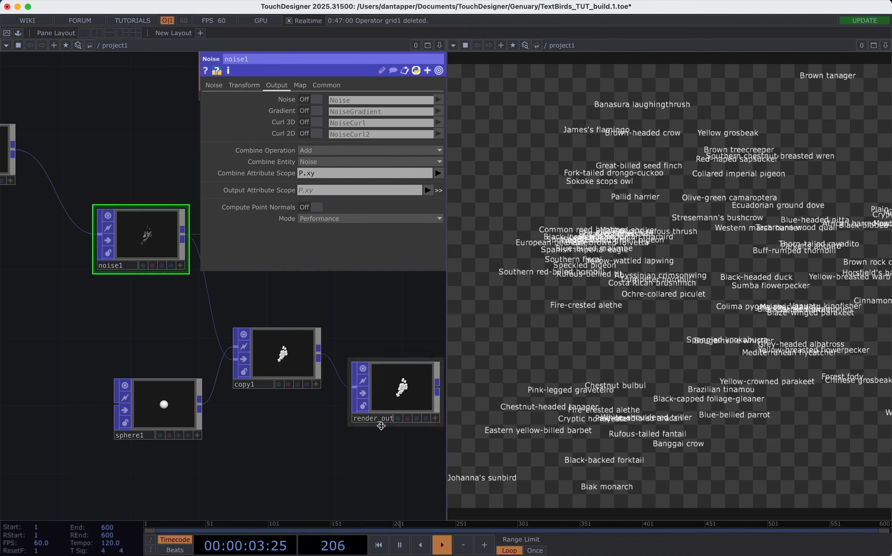
key(p)
- Add a Geometry COMP fed by render_out
scroll(369, 445, down, 3)
drag(378, 449, 204, 386)
click(202, 383)
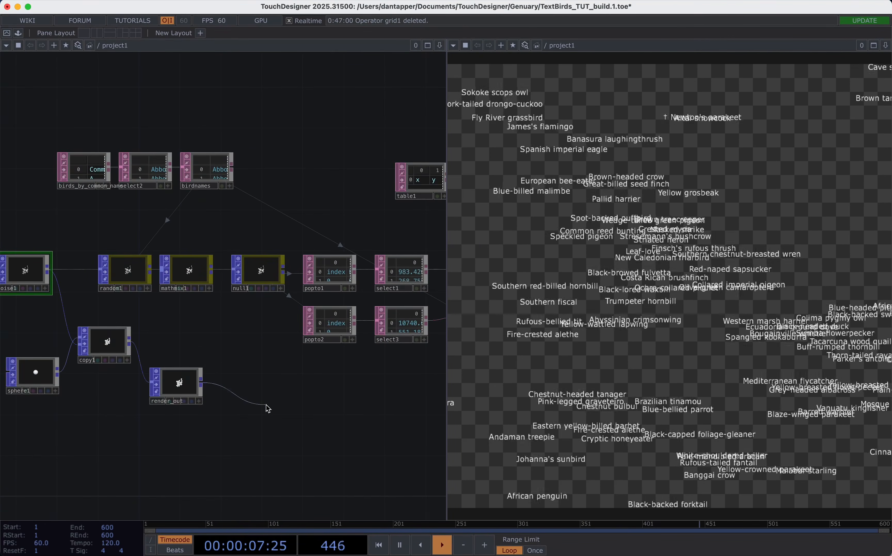
key(Tab)
text(ge)
click(73, 261)
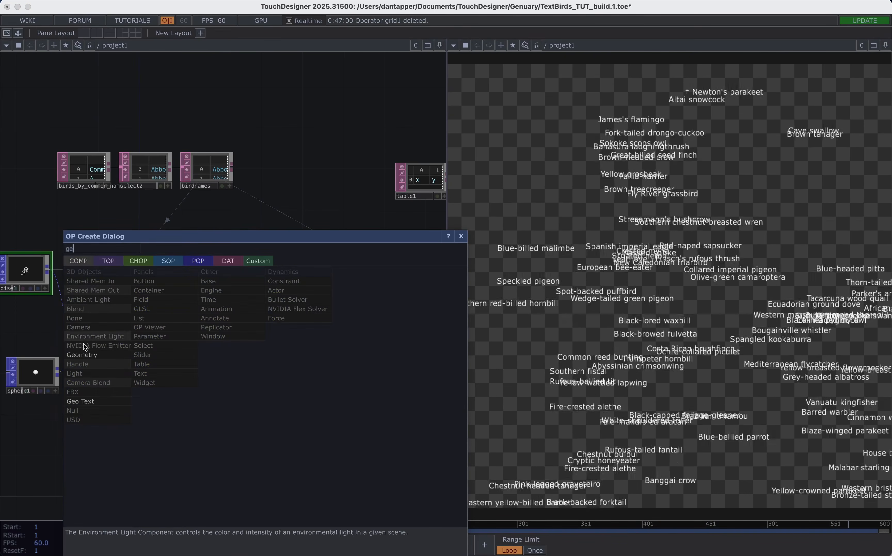
click(82, 355)
click(278, 400)
- Add a Camera COMP below geo1
scroll(277, 400, down, 6)
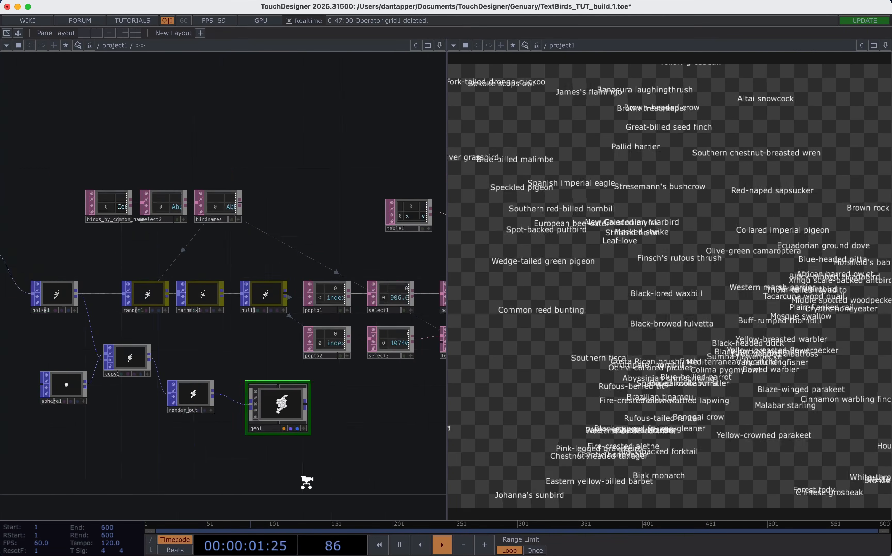
key(Tab)
text(ca)
click(54, 327)
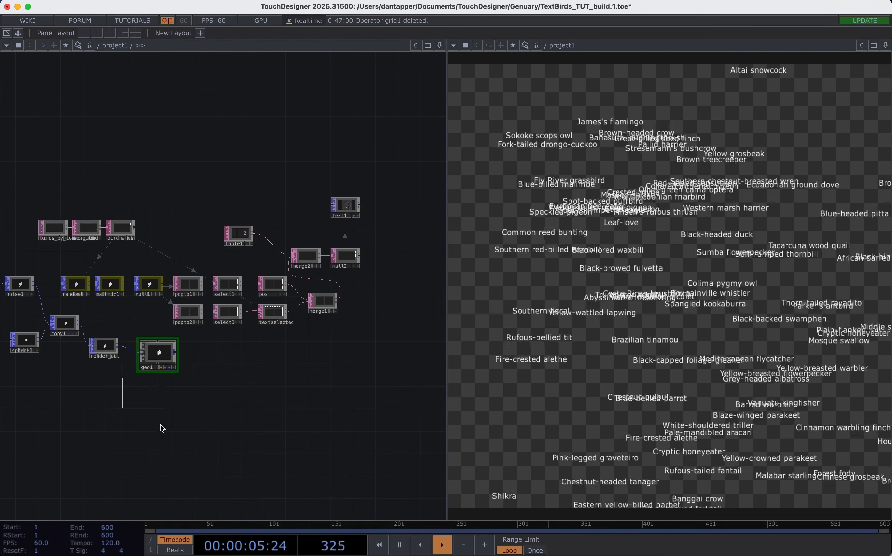
click(152, 392)
- Add a Render TOP beside geo1 to render the scene
key(Tab)
text(re)
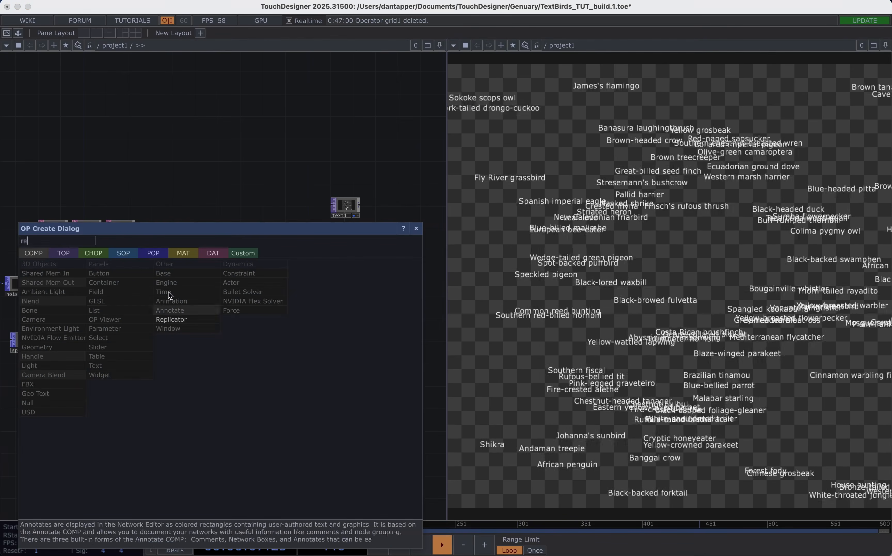
click(70, 258)
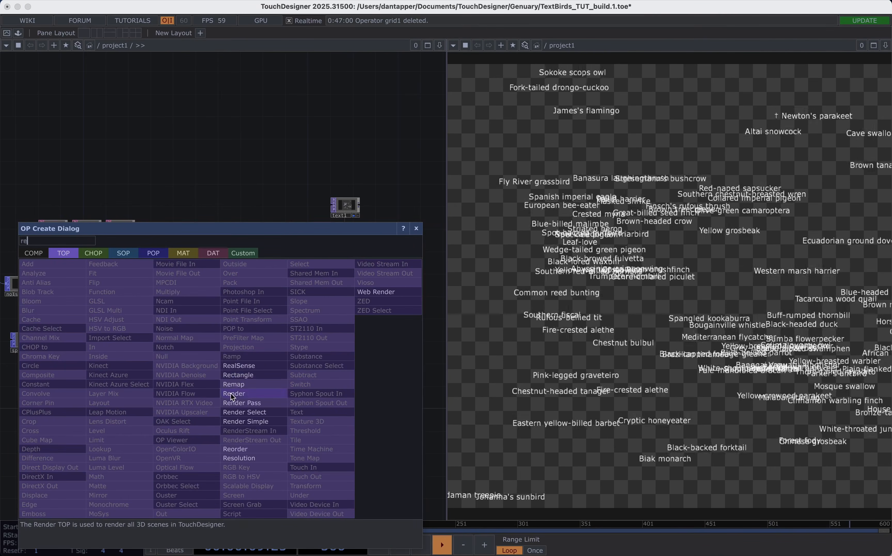
click(234, 393)
click(213, 362)
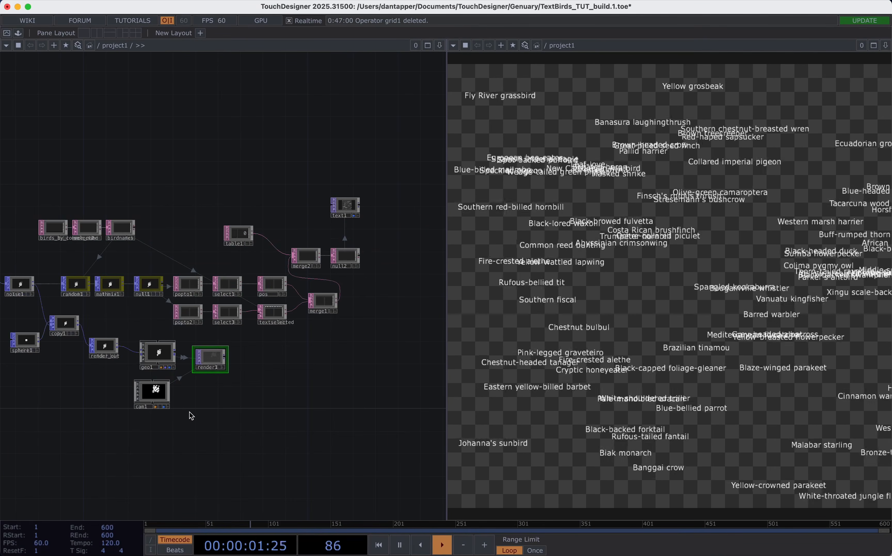
- Add a Constant MAT above geo1 and assign it as geo1's material
key(Tab)
text(d)
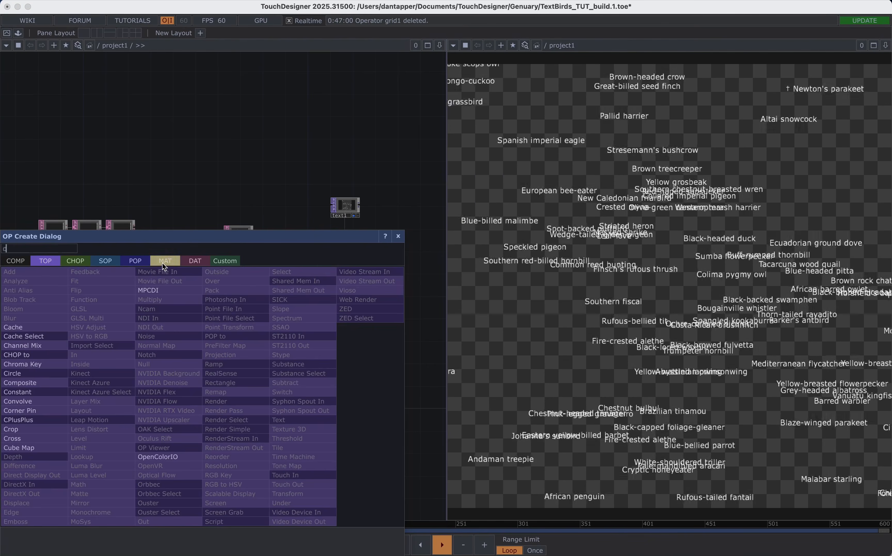
click(163, 262)
click(40, 274)
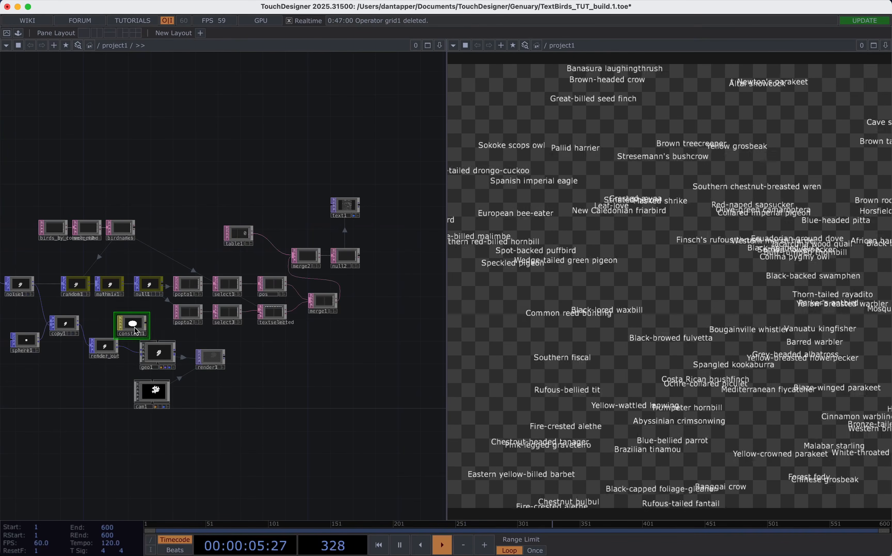
click(134, 327)
click(152, 331)
drag(145, 324, 157, 326)
- Connect render1 into text1's input and set render1's resolution to 1000 by 1000
scroll(230, 363, up, 4)
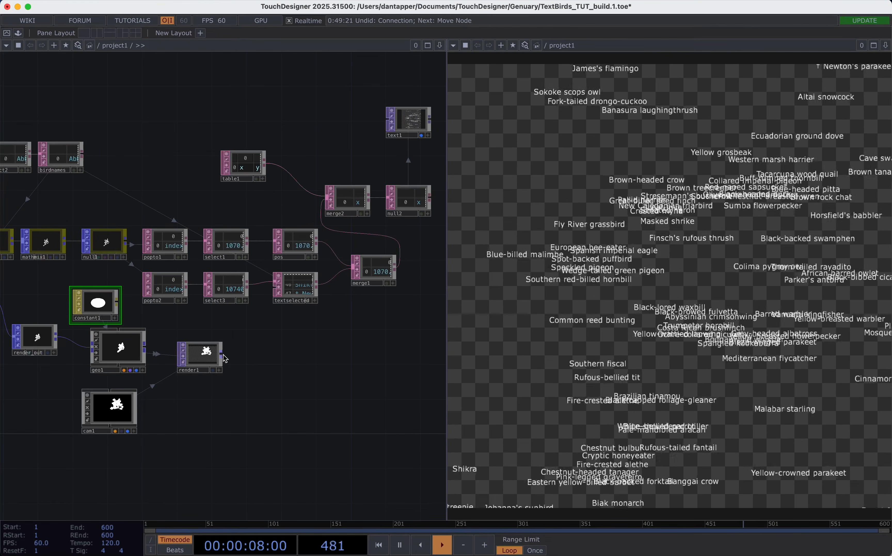
drag(225, 359, 393, 128)
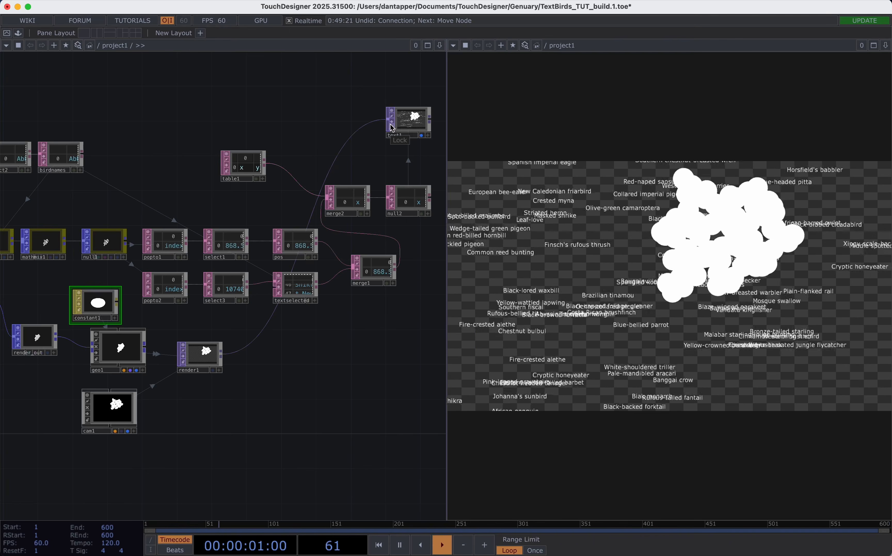
click(211, 348)
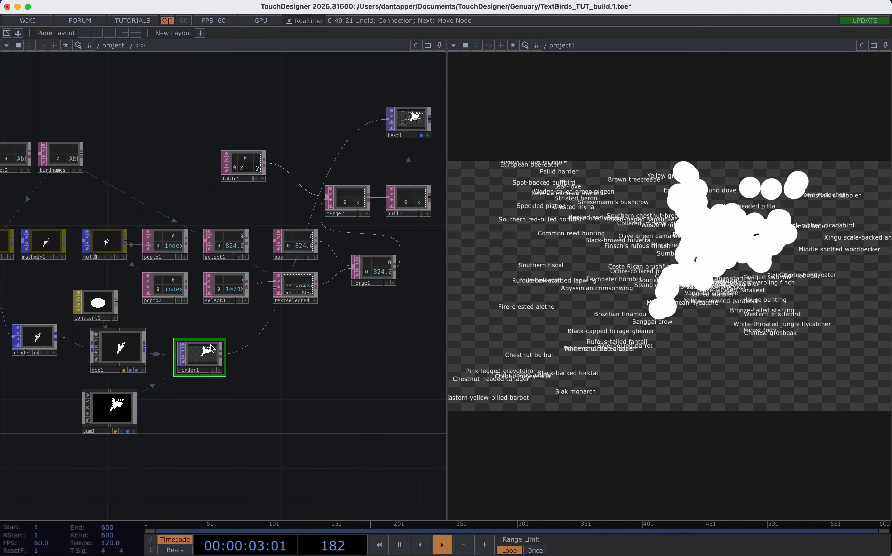
key(p)
click(411, 87)
click(339, 99)
text(1000)
key(Tab)
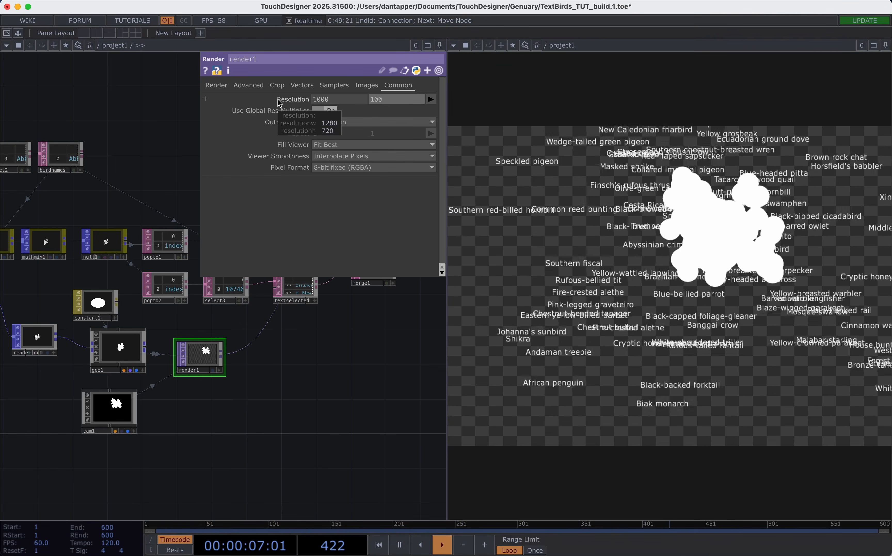
key(Return)
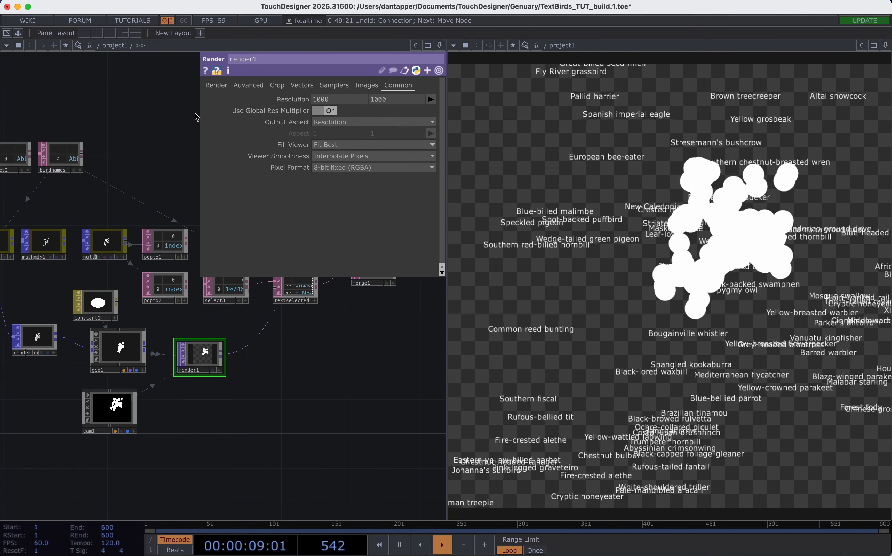
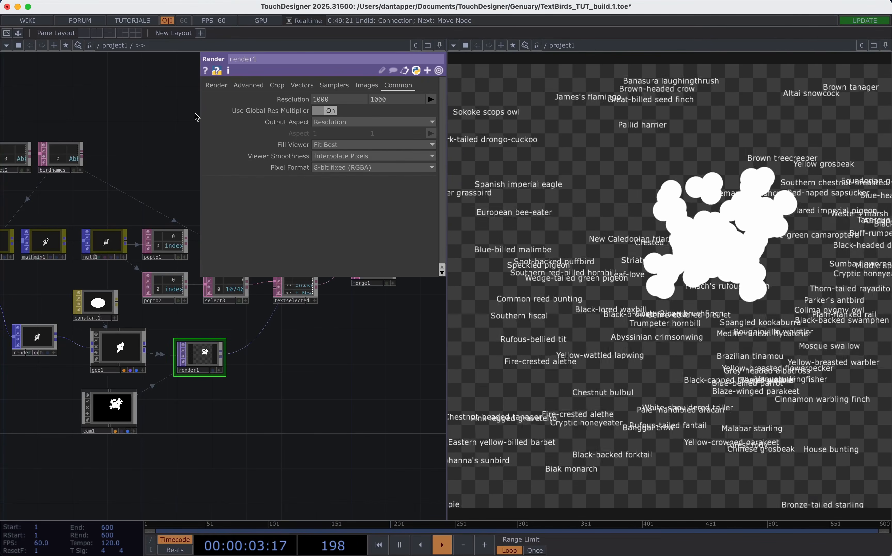
- Set the cam1 camera's projection to Orthographic
key(p)
drag(280, 371, 341, 357)
click(170, 393)
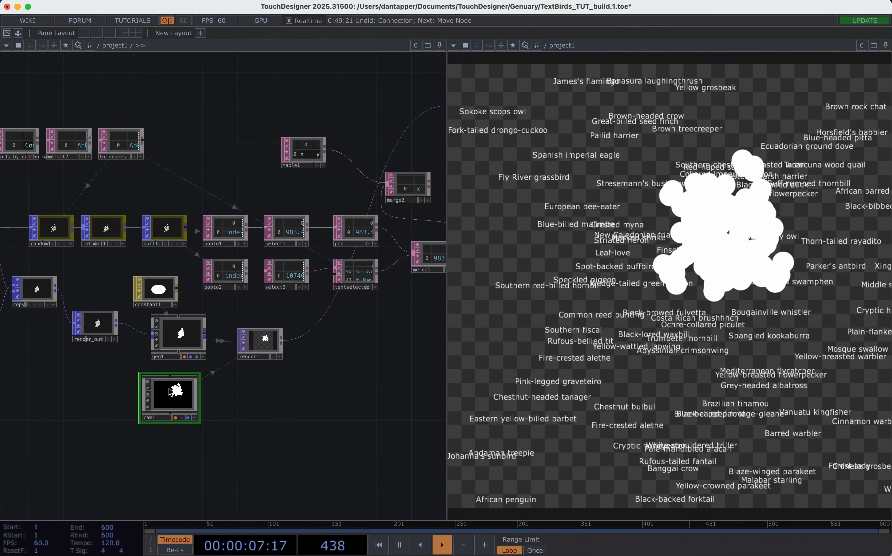
key(p)
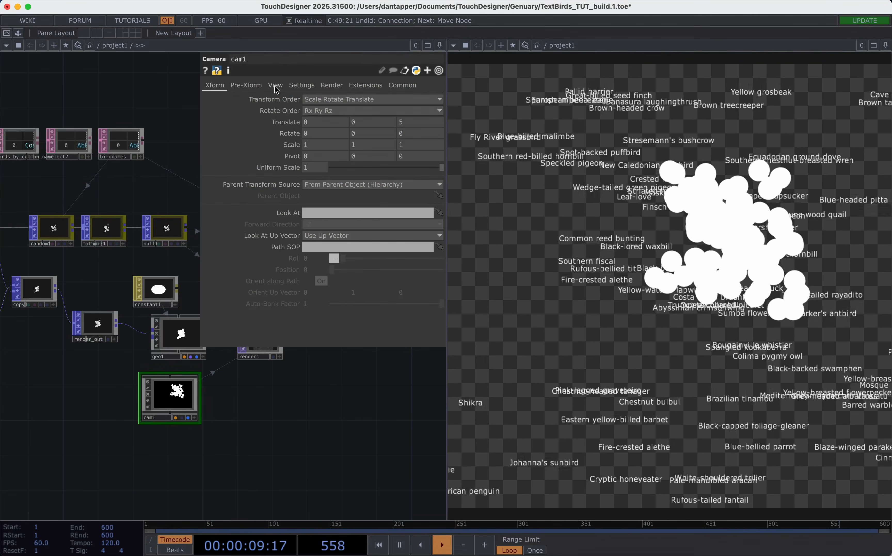
click(275, 86)
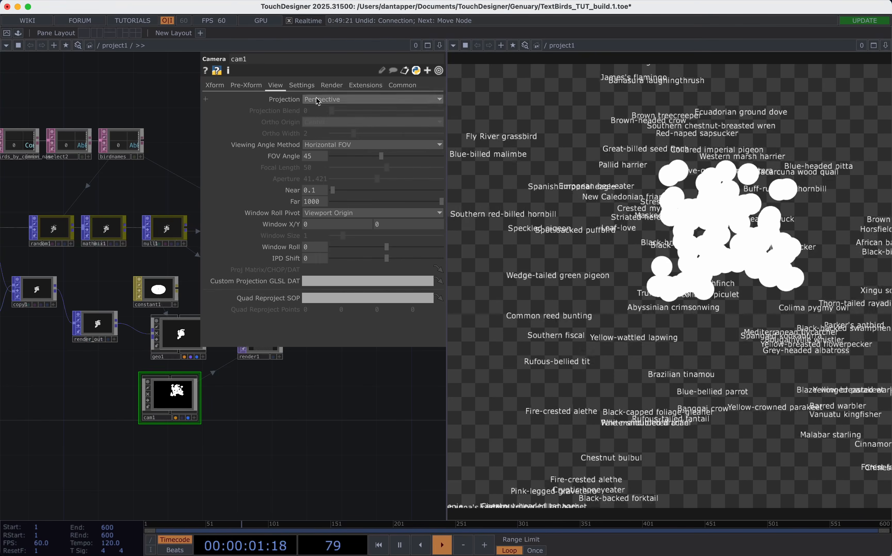
click(318, 101)
click(320, 111)
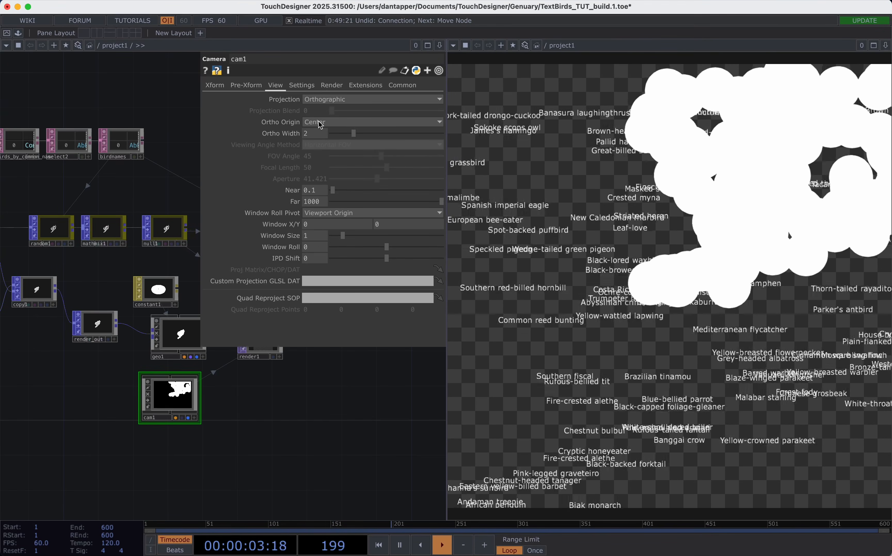
- Set the camera's ortho origin to Bottom-Left and its ortho width to 1
click(321, 123)
click(309, 143)
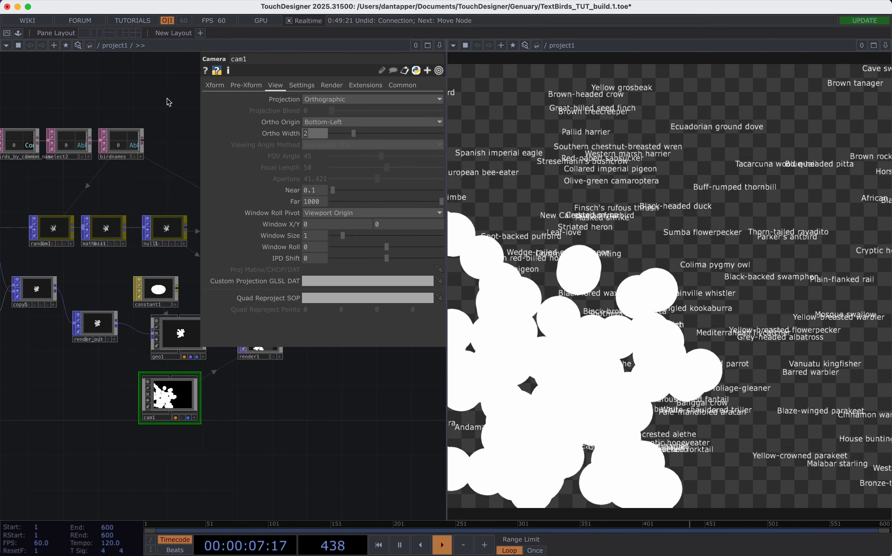
text(1)
key(Return)
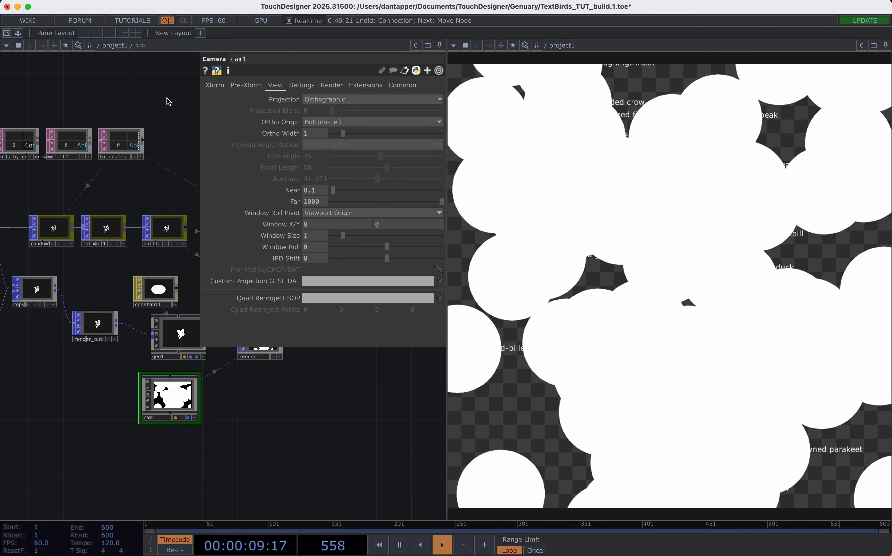
- Set the uniform scale of sphere1 to 0.01
drag(66, 397, 242, 445)
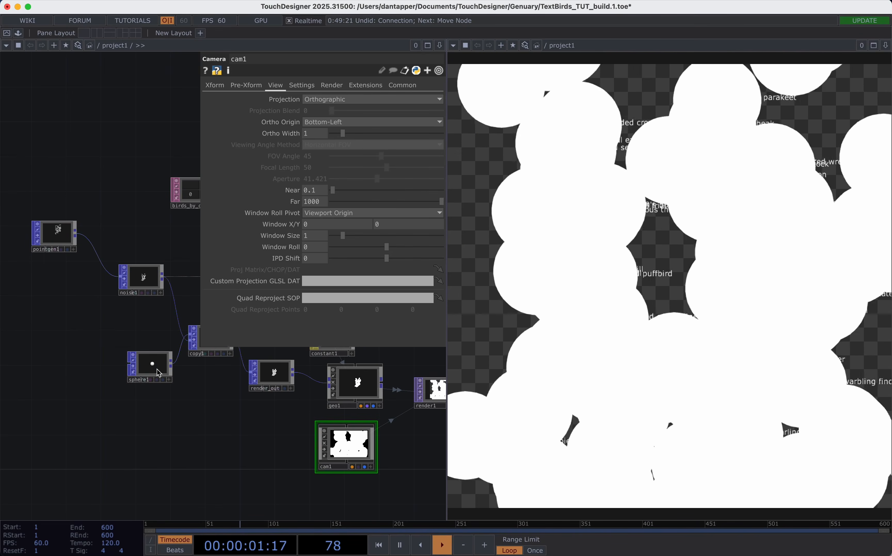
click(150, 364)
click(312, 326)
text(0.01)
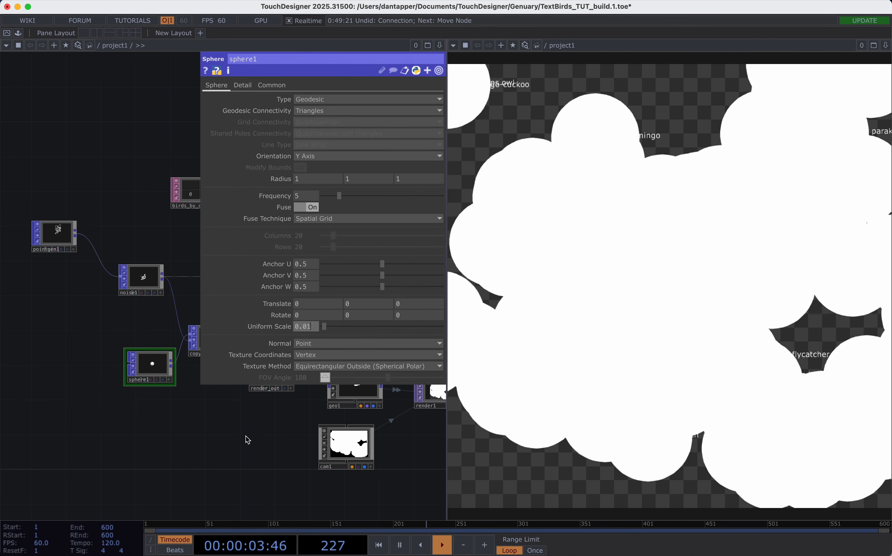
key(Return)
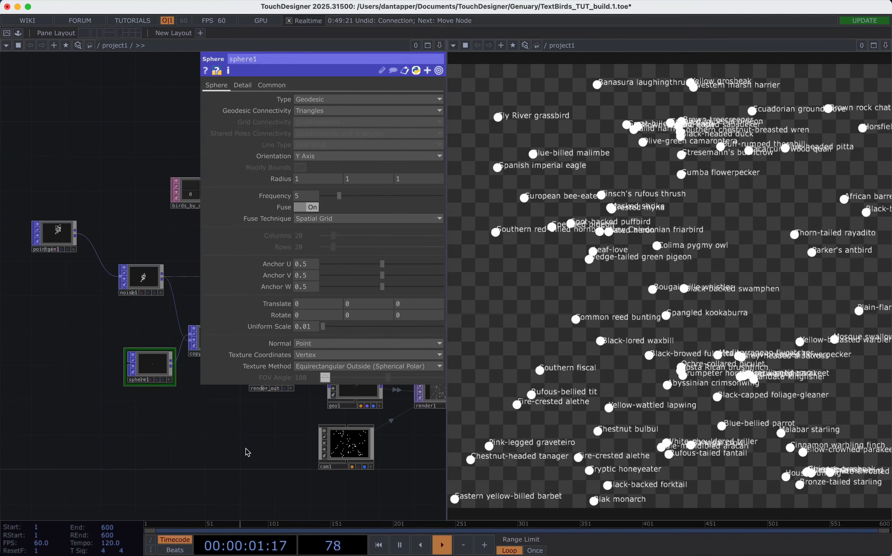
key(p)
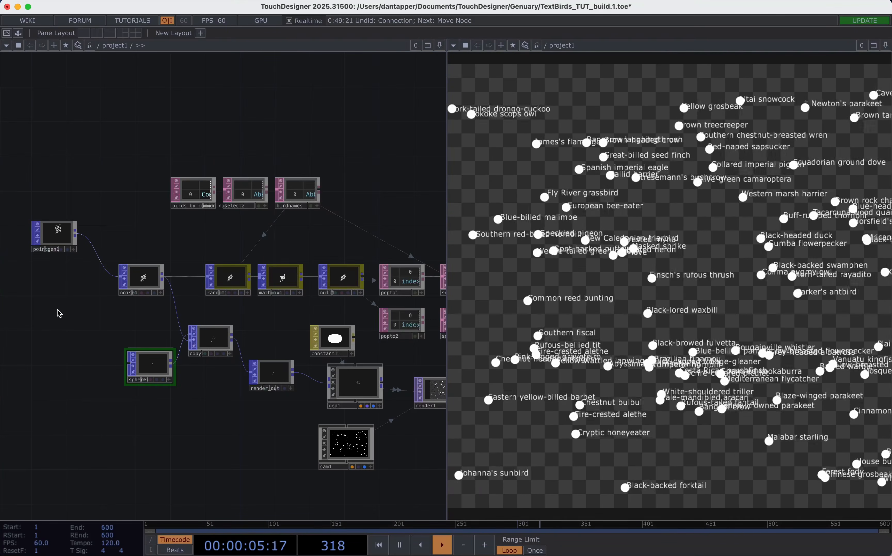
- Add a Grid POP below pointgen1 and connect it to noise1 in place of pointgen1
key(Tab)
text(gr)
click(135, 177)
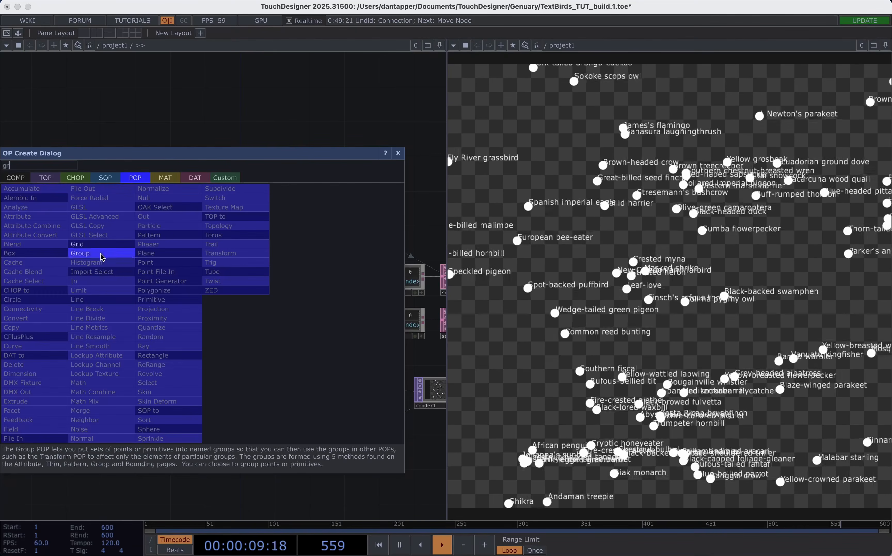
click(99, 254)
click(40, 324)
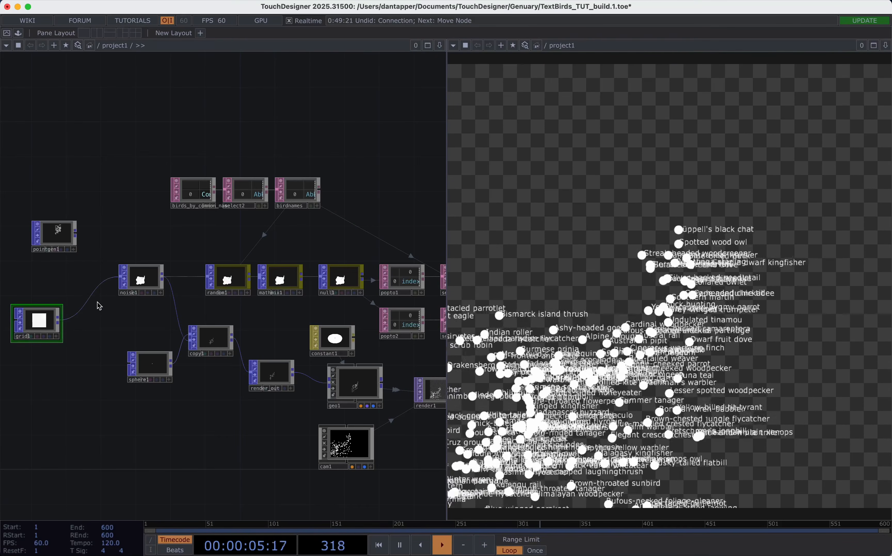
- Translate grid1 by 0.5 in X and Y and reduce its columns to 9
key(p)
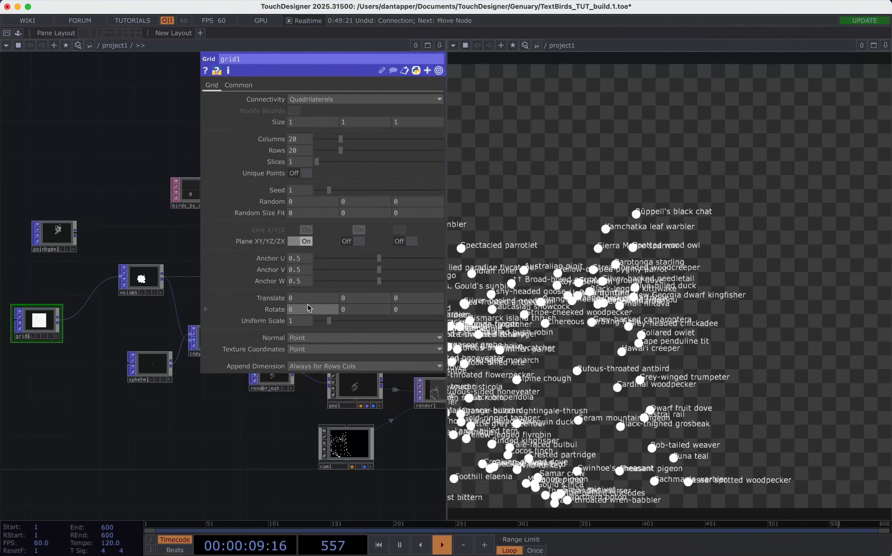
drag(307, 298, 351, 299)
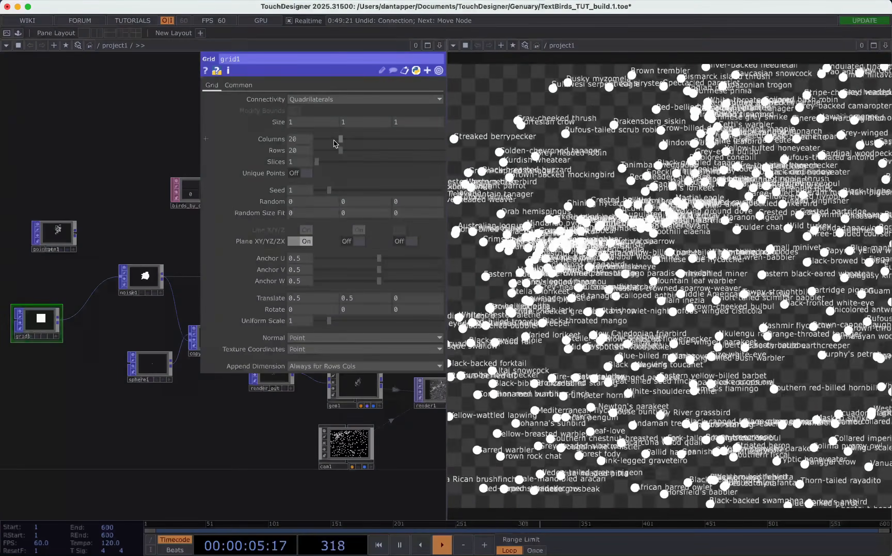
drag(334, 143, 328, 142)
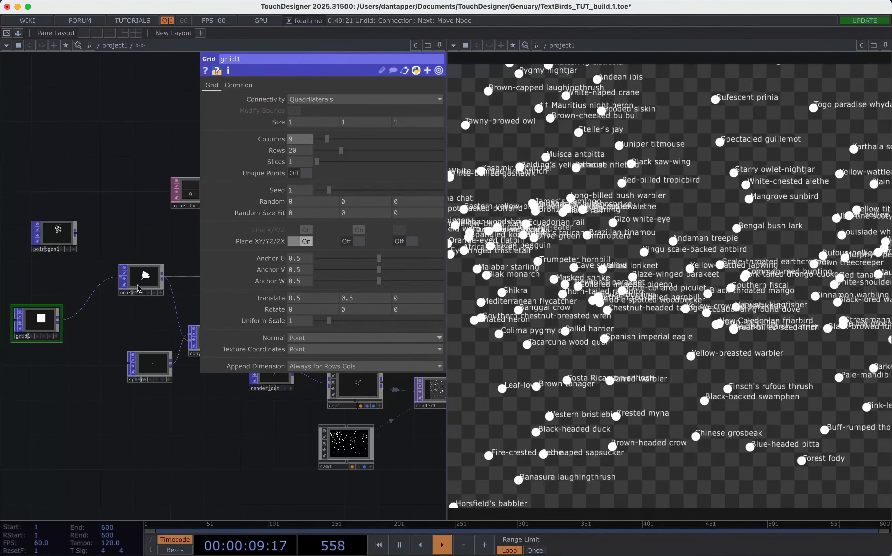
- Move noise1 and copy1 apart and wire noise1 directly into render_out, bypassing the copied spheres
drag(144, 283, 126, 283)
key(p)
drag(207, 338, 207, 394)
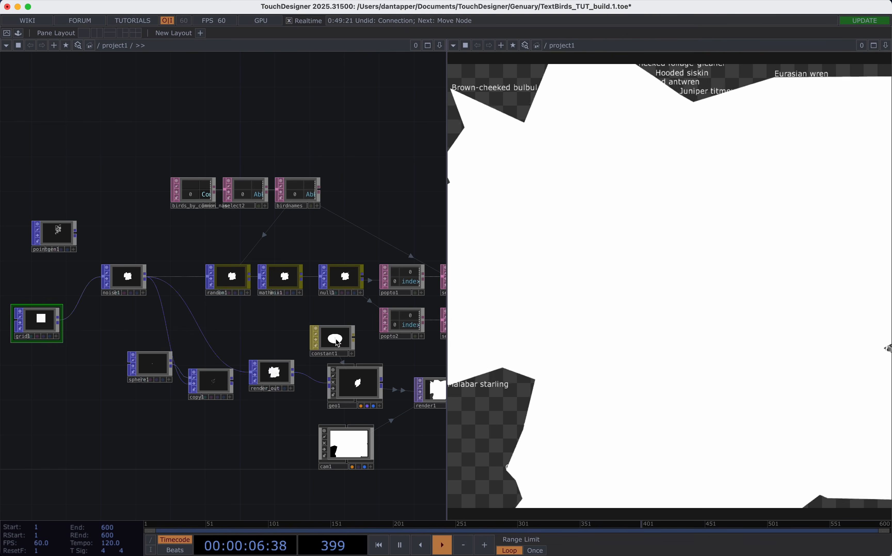
- Shift constant1 slightly away from geo1's wiring and set its wire frame mode to Topology Wire Frame
drag(337, 343, 321, 340)
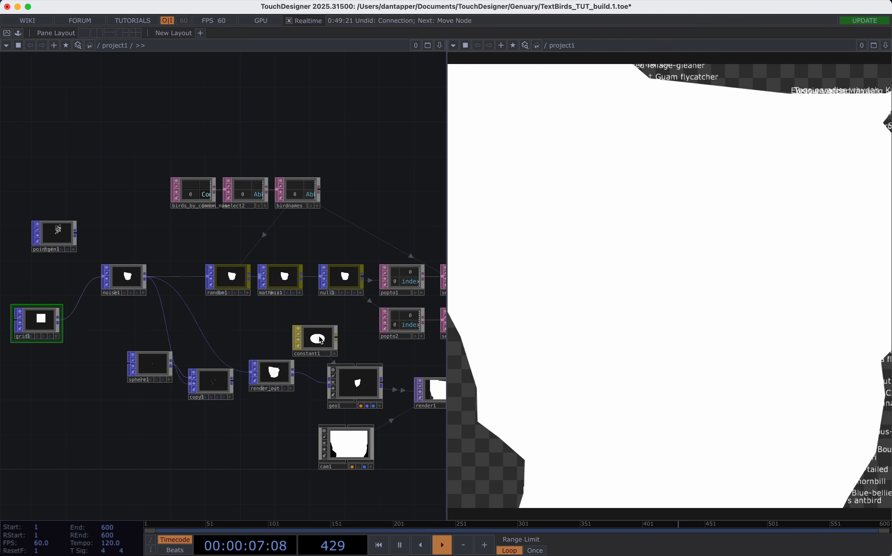
key(p)
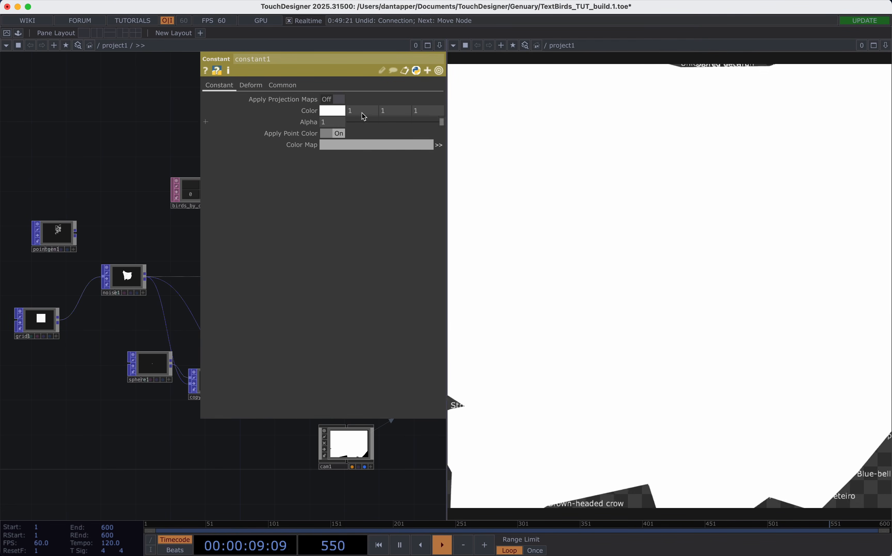
click(285, 85)
click(360, 337)
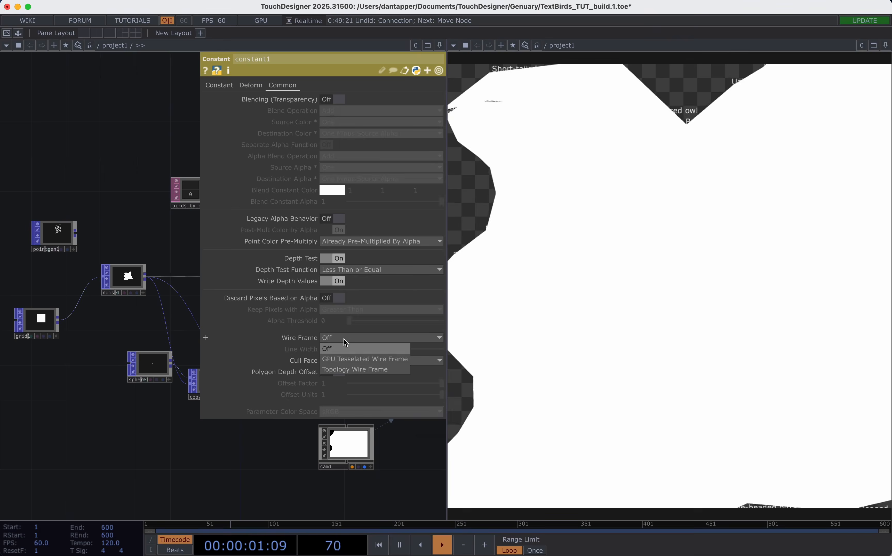
click(339, 369)
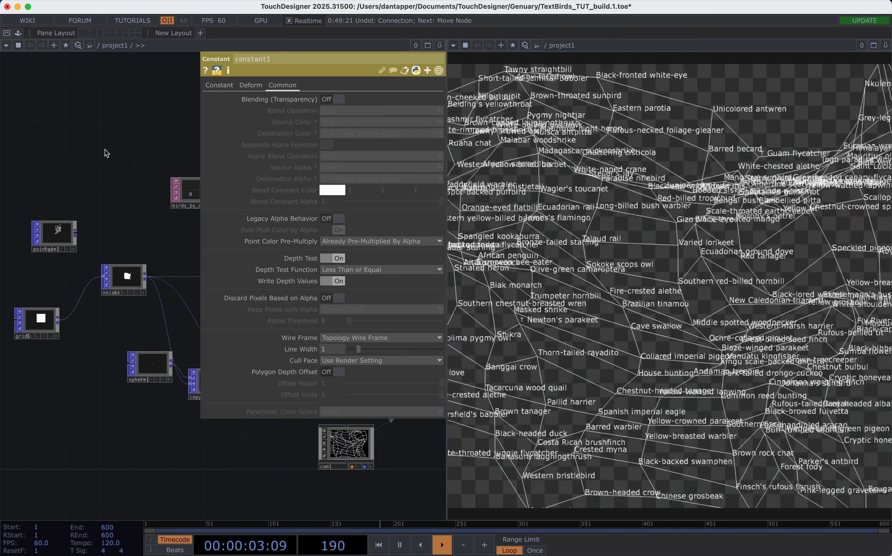
key(p)
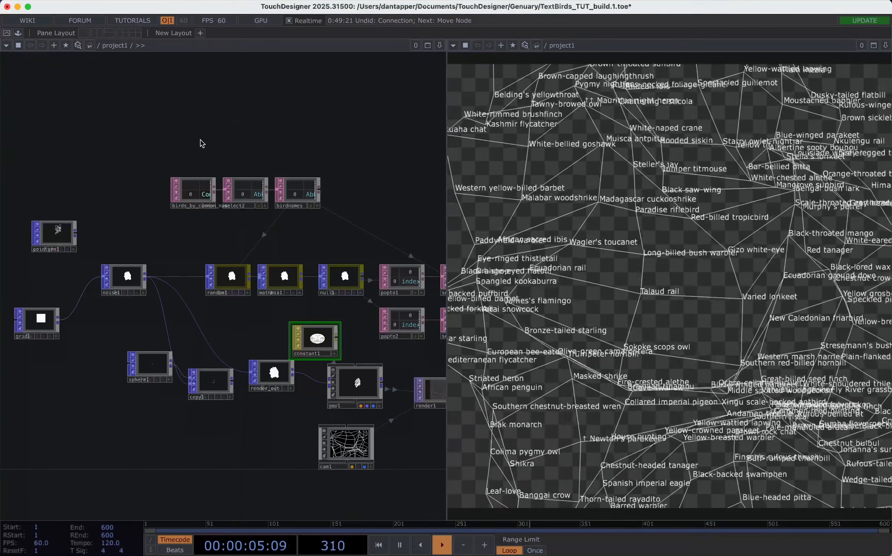
scroll(120, 222, down, 5)
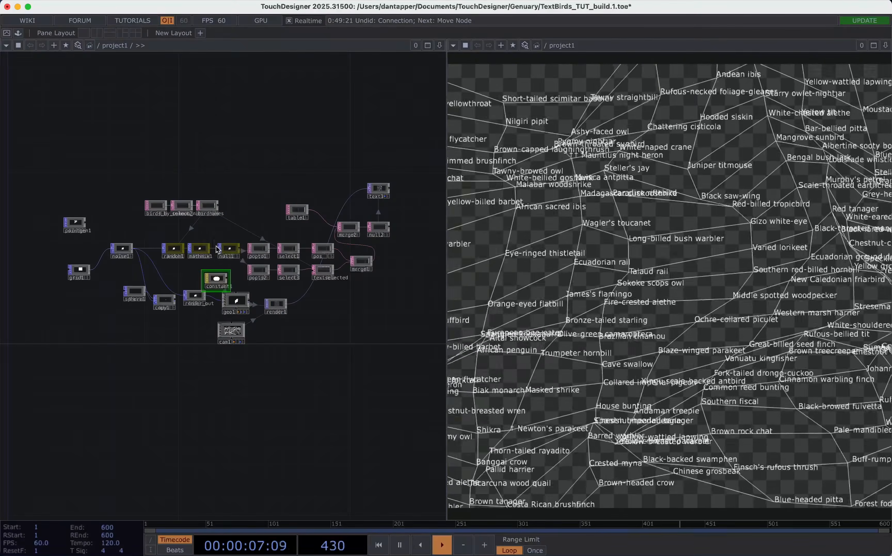